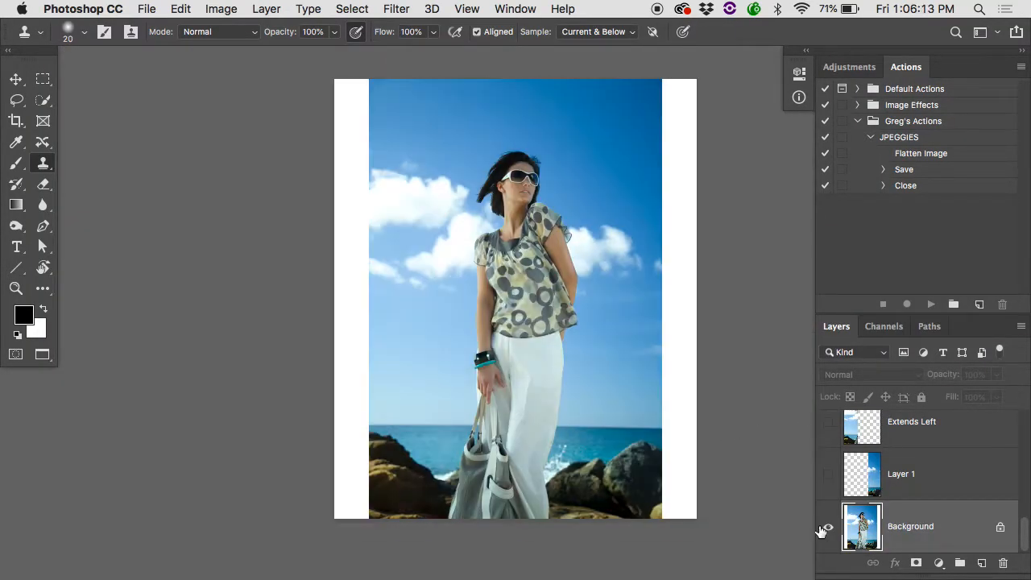
Compare the whole original photo with the finished composite by hiding and showing every layer above the Background.
{"action": "left_click", "coordinate": [821, 531], "text": "alt"}
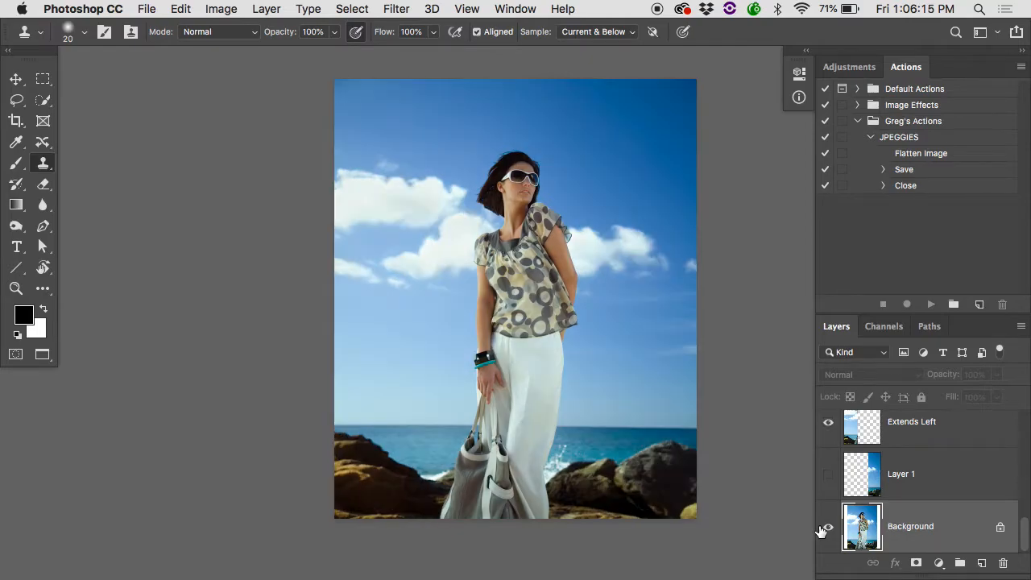
{"action": "left_click", "coordinate": [821, 531], "text": "alt"}
{"action": "left_click", "coordinate": [820, 530], "text": "alt"}
{"action": "left_click", "coordinate": [821, 531], "text": "alt"}
Examine the bag, trousers and rocks up close, comparing the original Background with the finished composite.
{"action": "left_click_drag", "start_coordinate": [561, 460], "coordinate": [559, 460]}
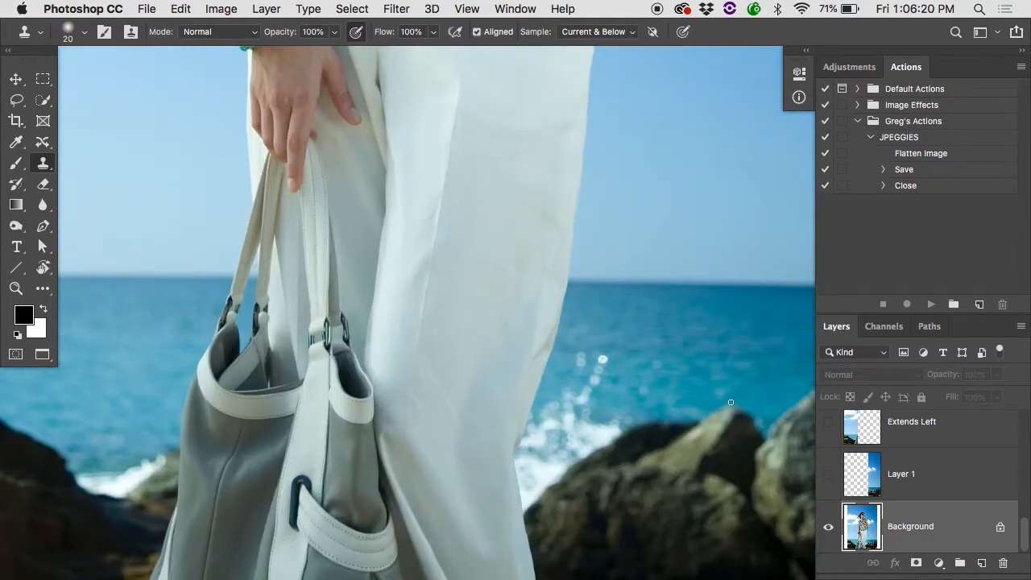
{"action": "left_click", "coordinate": [828, 526], "text": "alt"}
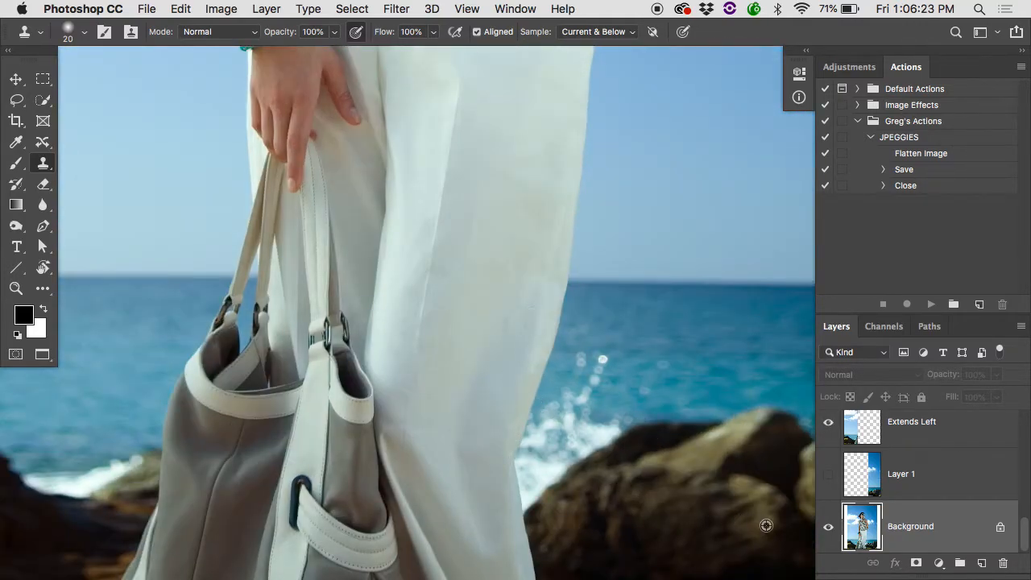
{"action": "left_click", "coordinate": [828, 527], "text": "alt"}
{"action": "left_click", "coordinate": [828, 526], "text": "alt"}
{"action": "left_click", "coordinate": [835, 529], "text": "alt"}
{"action": "left_click", "coordinate": [835, 529], "text": "alt"}
Compare the model's blouse and elbow in the original and finished versions, and locate the Depointy's Elbow layer.
{"action": "scroll", "coordinate": [618, 362], "scroll_direction": "up", "scroll_amount": 10}
{"action": "left_click", "coordinate": [829, 531], "text": "alt"}
{"action": "left_click", "coordinate": [832, 531], "text": "alt"}
{"action": "left_click", "coordinate": [834, 532], "text": "alt"}
{"action": "left_click", "coordinate": [835, 531], "text": "alt"}
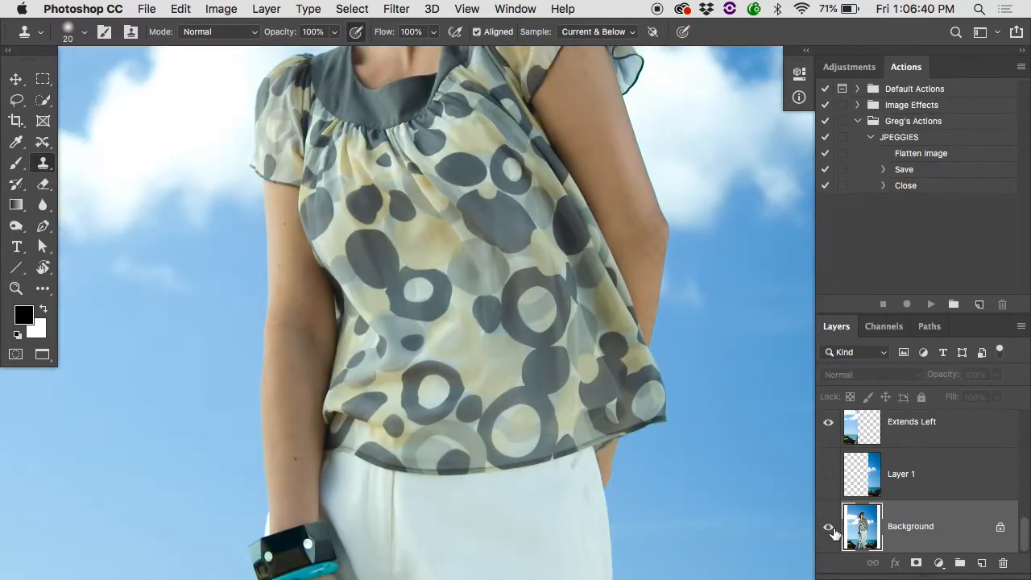
{"action": "left_click", "coordinate": [834, 531], "text": "alt"}
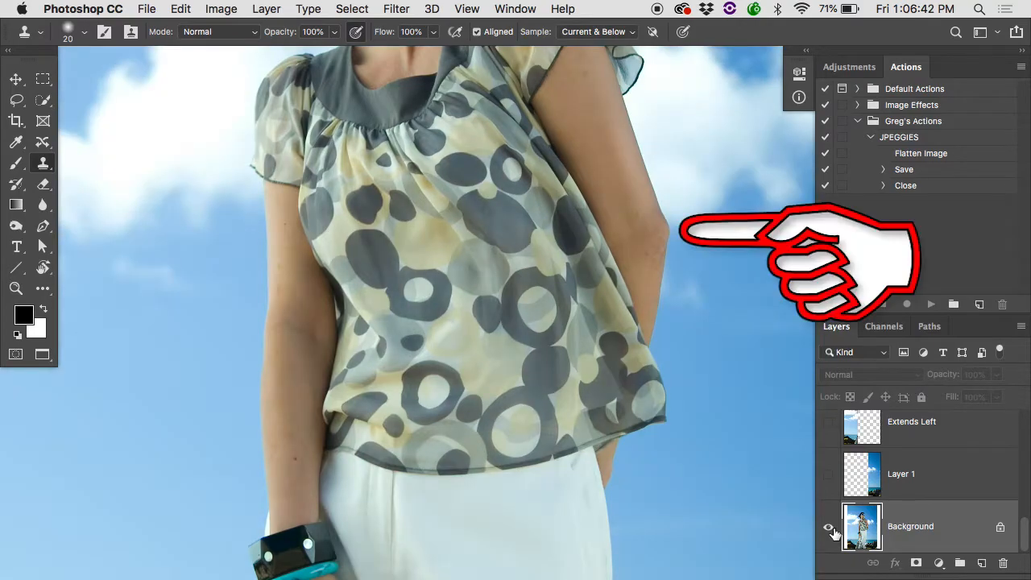
{"action": "left_click", "coordinate": [833, 532], "text": "alt"}
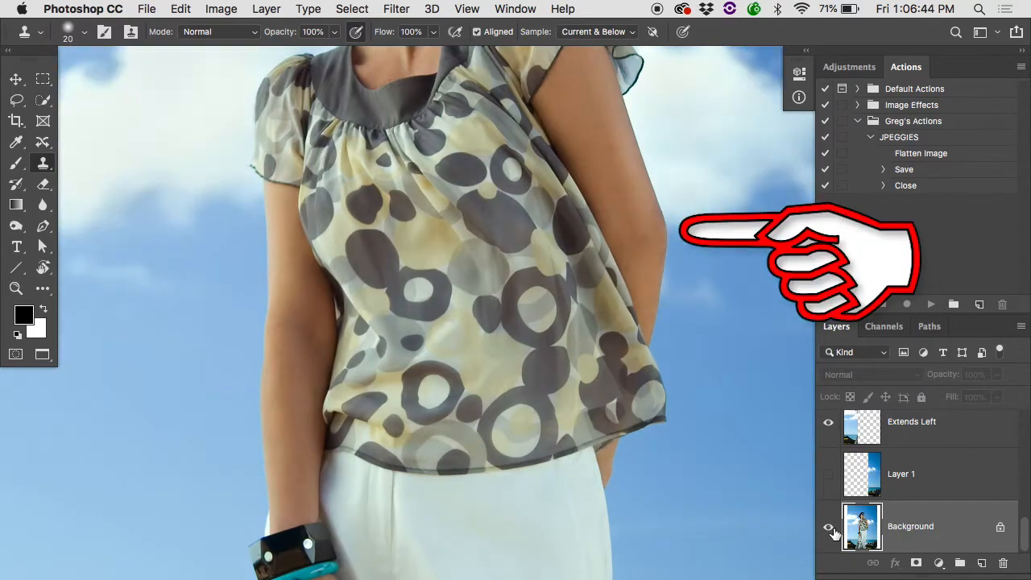
{"action": "scroll", "coordinate": [833, 533], "scroll_direction": "up", "scroll_amount": 3}
{"action": "scroll", "coordinate": [835, 531], "scroll_direction": "up", "scroll_amount": 2}
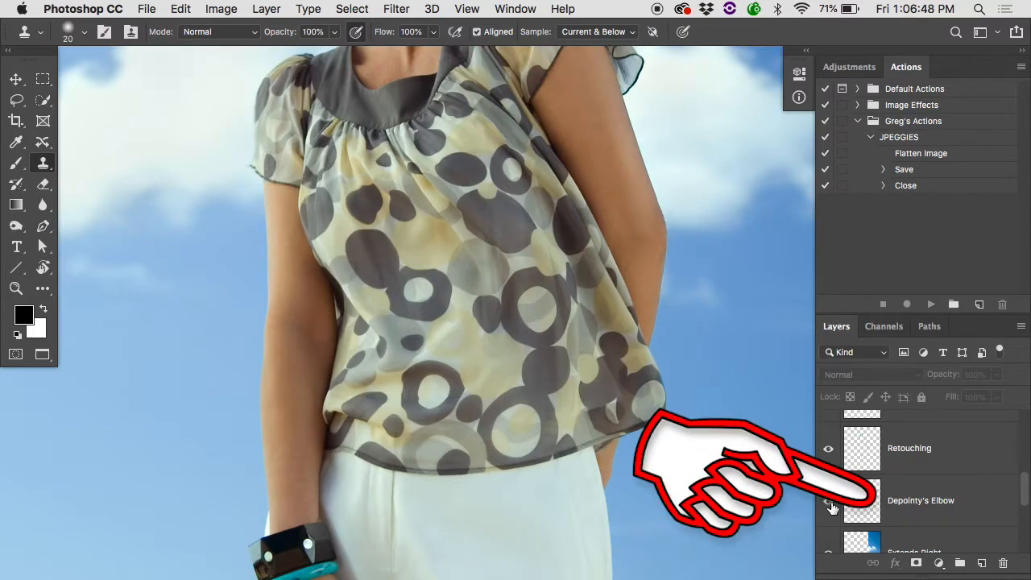
Inspect the skin around the model's mouth and cheek with the Retouching layer hidden and shown.
{"action": "scroll", "coordinate": [660, 323], "scroll_direction": "up", "scroll_amount": 5}
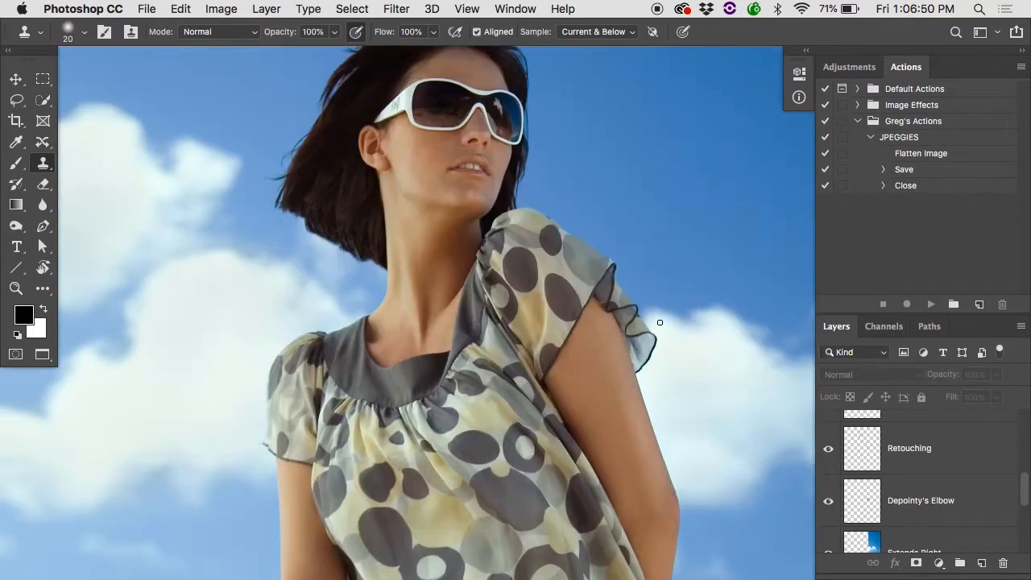
{"action": "left_click", "coordinate": [830, 461]}
{"action": "left_click", "coordinate": [829, 449]}
{"action": "scroll", "coordinate": [435, 135], "scroll_direction": "up", "scroll_amount": 3}
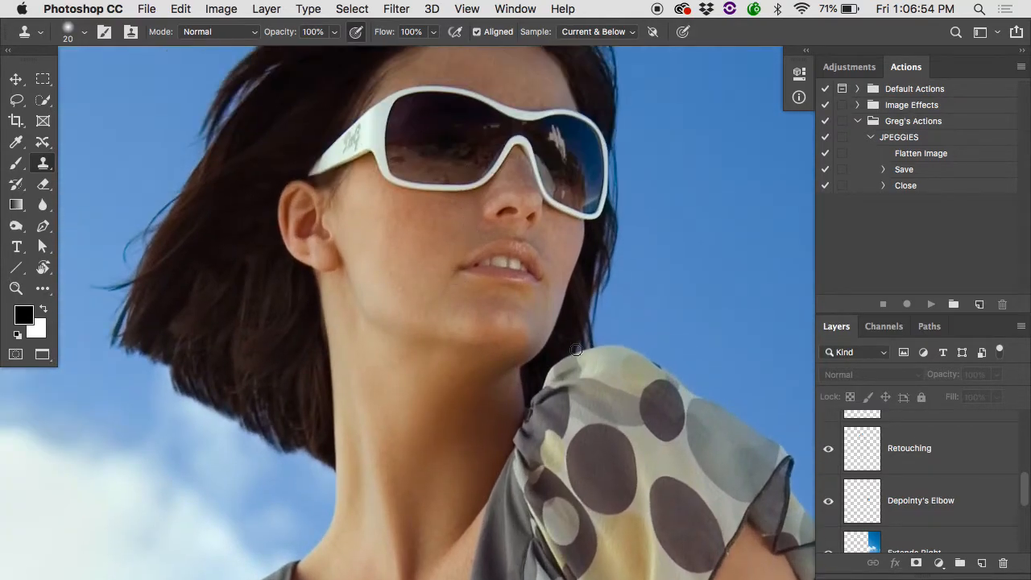
{"action": "left_click", "coordinate": [829, 451]}
{"action": "left_click", "coordinate": [829, 450]}
{"action": "left_click", "coordinate": [830, 450]}
{"action": "left_click", "coordinate": [829, 451]}
{"action": "left_click", "coordinate": [829, 450]}
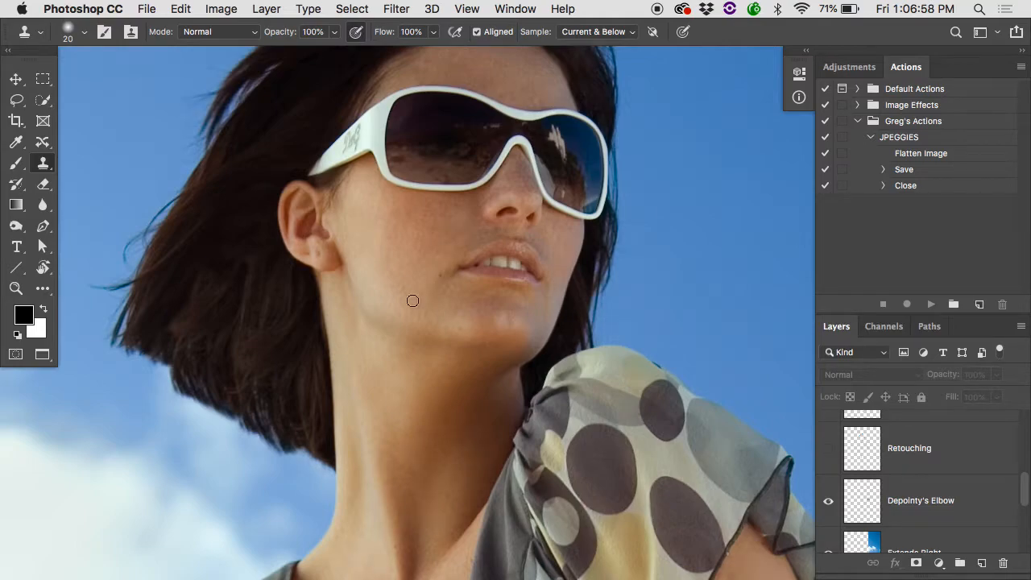
{"action": "left_click", "coordinate": [330, 263], "text": "super"}
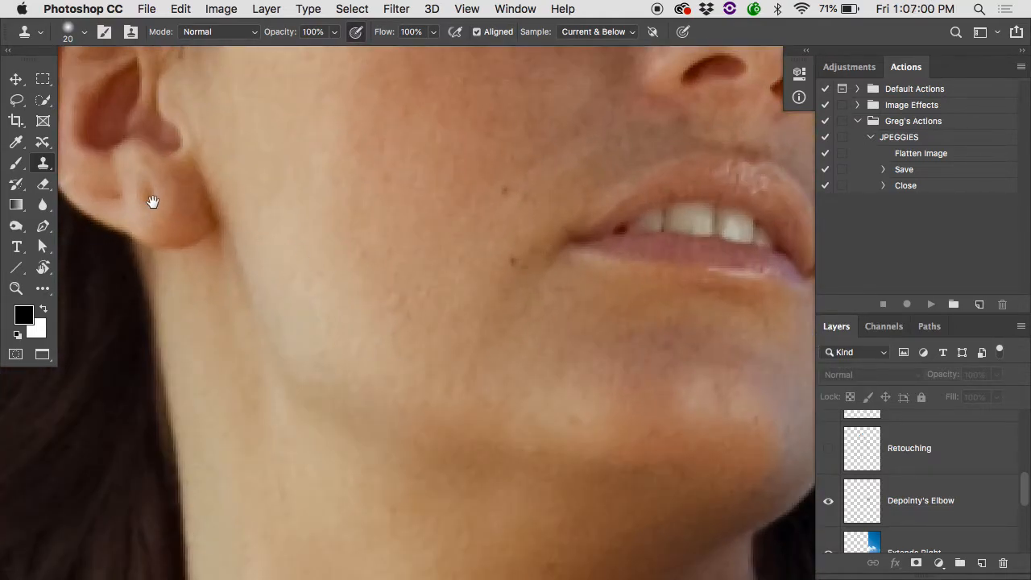
{"action": "left_click", "coordinate": [369, 231], "text": "alt"}
{"action": "left_click", "coordinate": [830, 450]}
Examine the model's hair with the Fills Hair and Trims flyaways layers each hidden and shown.
{"action": "key", "text": "super+0"}
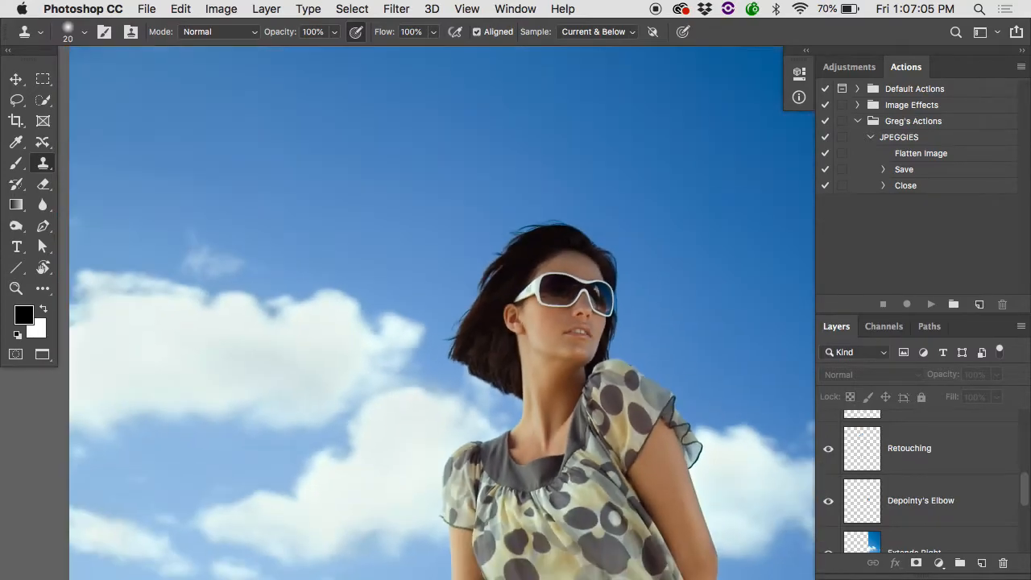
{"action": "scroll", "coordinate": [861, 460], "scroll_direction": "up", "scroll_amount": 2}
{"action": "left_click", "coordinate": [829, 495]}
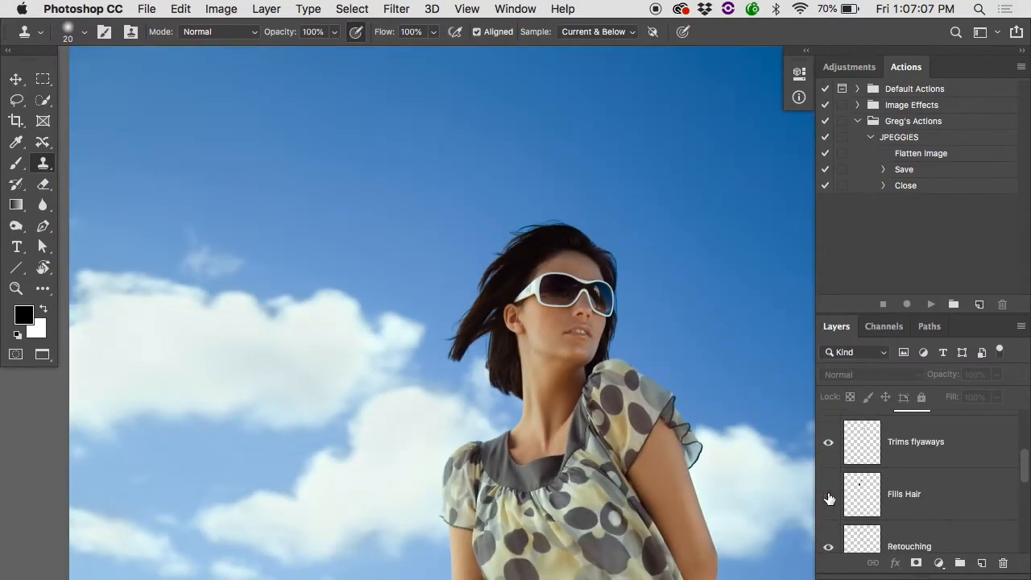
{"action": "left_click", "coordinate": [828, 496]}
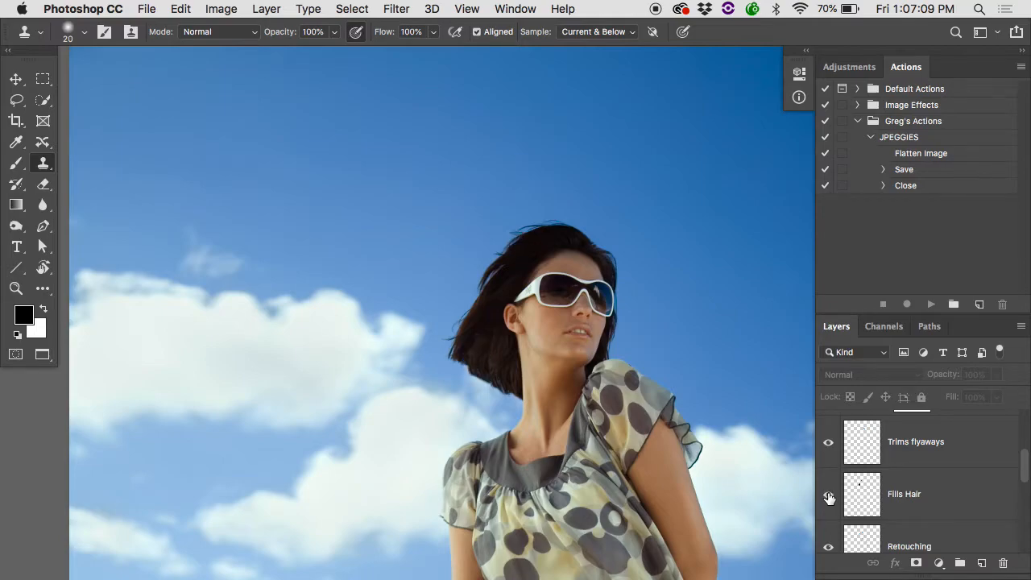
{"action": "left_click", "coordinate": [828, 497]}
{"action": "left_click", "coordinate": [829, 497]}
{"action": "left_click", "coordinate": [831, 443]}
{"action": "left_click", "coordinate": [831, 443]}
{"action": "left_click", "coordinate": [831, 443]}
Compare the clouds with the Cloud Highlights layer hidden and shown.
{"action": "scroll", "coordinate": [831, 443], "scroll_direction": "up", "scroll_amount": 2}
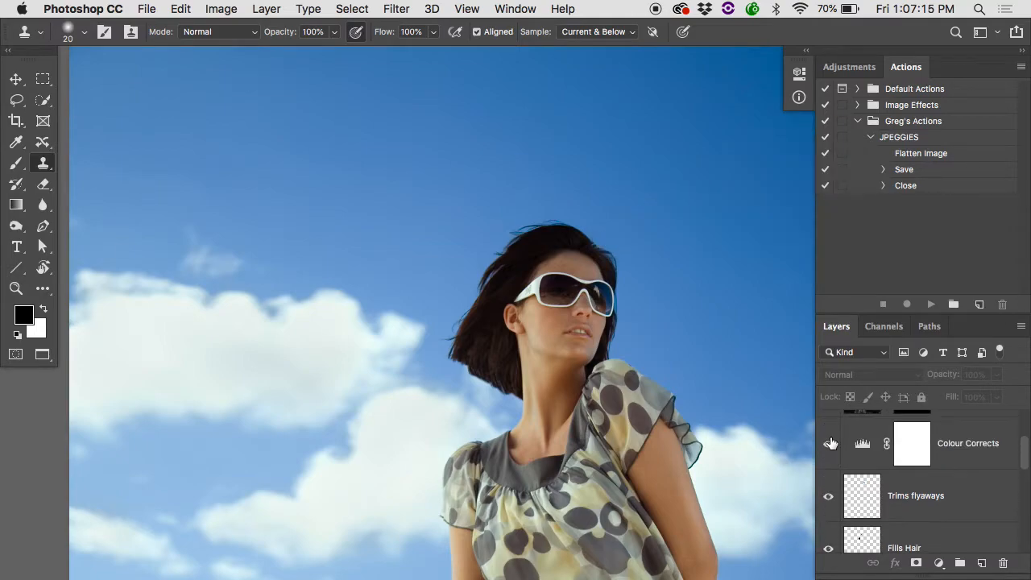
{"action": "scroll", "coordinate": [832, 448], "scroll_direction": "up", "scroll_amount": 2}
{"action": "scroll", "coordinate": [833, 448], "scroll_direction": "up", "scroll_amount": 1}
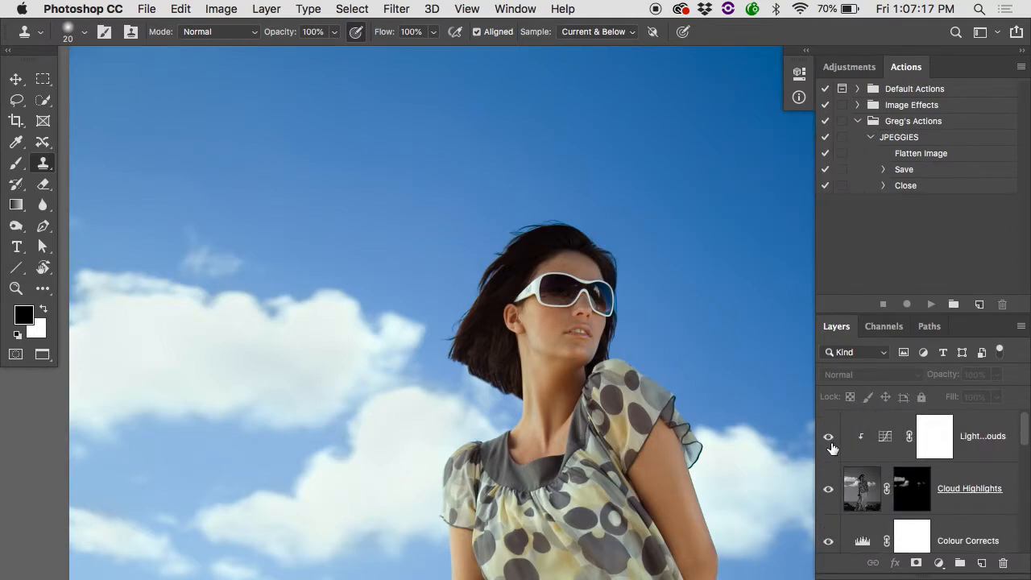
{"action": "left_click", "coordinate": [827, 491]}
{"action": "left_click", "coordinate": [827, 493]}
{"action": "left_click", "coordinate": [827, 493]}
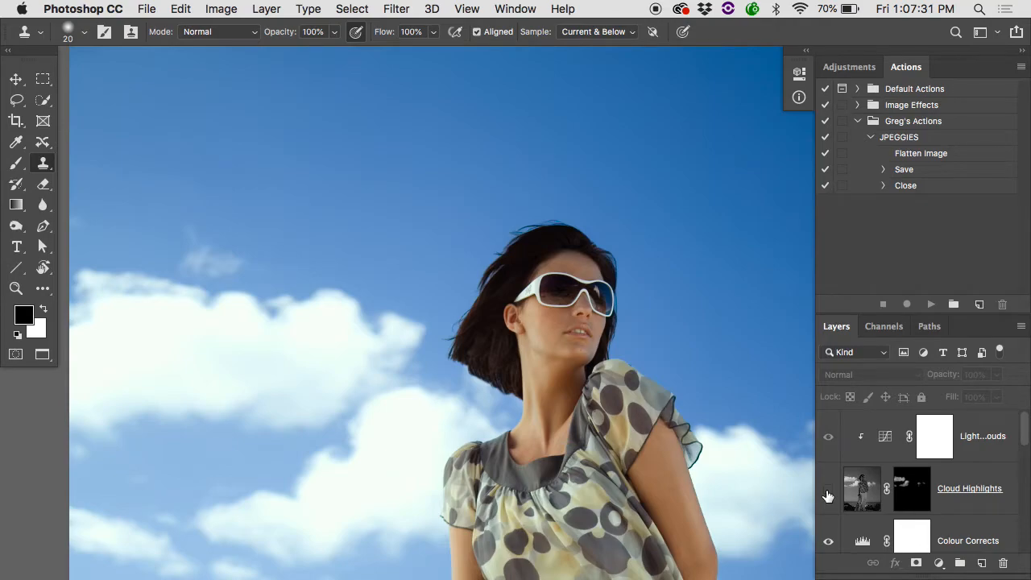
{"action": "left_click", "coordinate": [827, 493]}
Inspect the Cloud Highlights layer with its mask disabled, view the mask on its own, and compare the clouds without the layer.
{"action": "left_click", "coordinate": [907, 490], "text": "shift"}
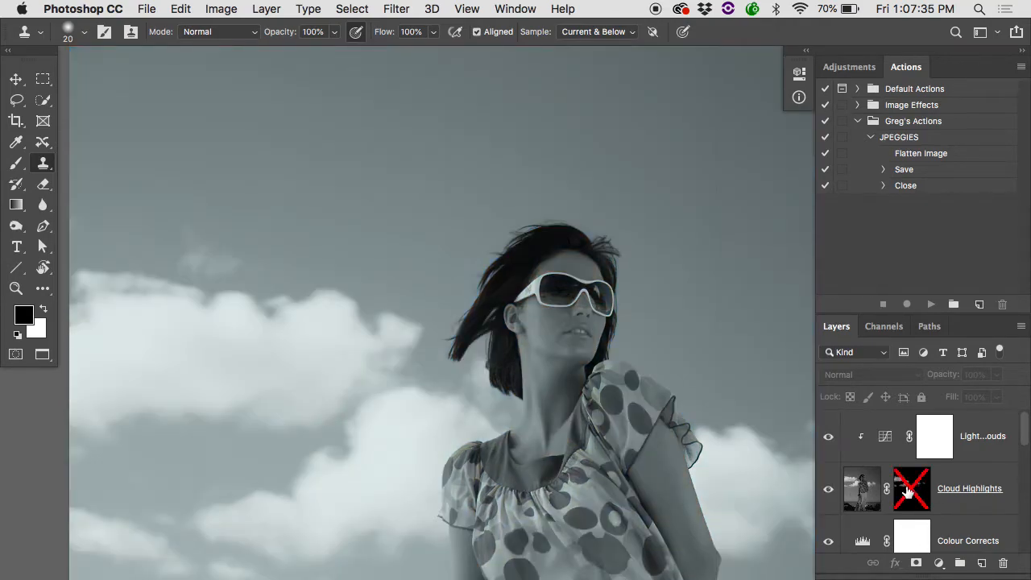
{"action": "left_click", "coordinate": [907, 491], "text": "shift"}
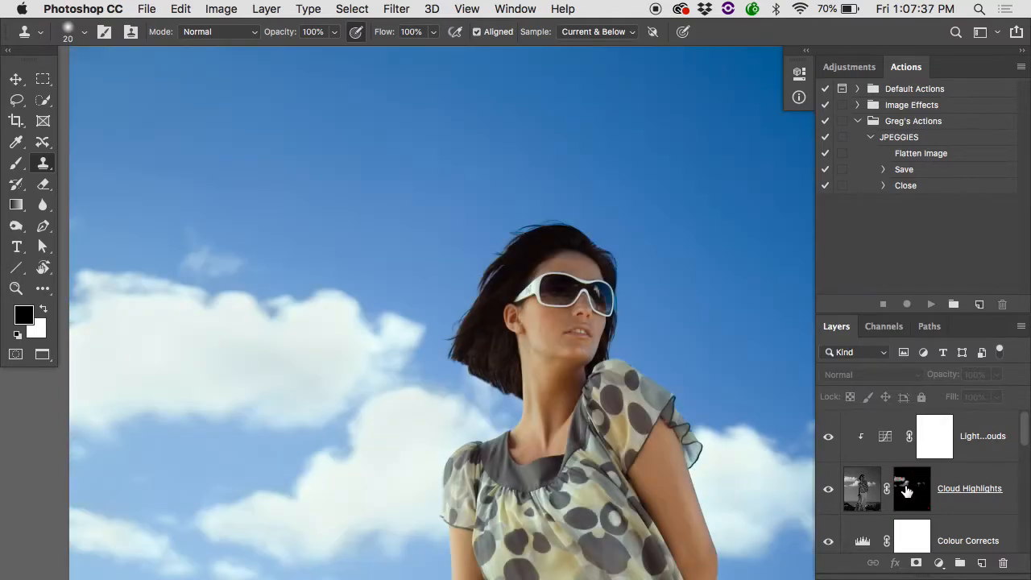
{"action": "left_click", "coordinate": [906, 490], "text": "alt"}
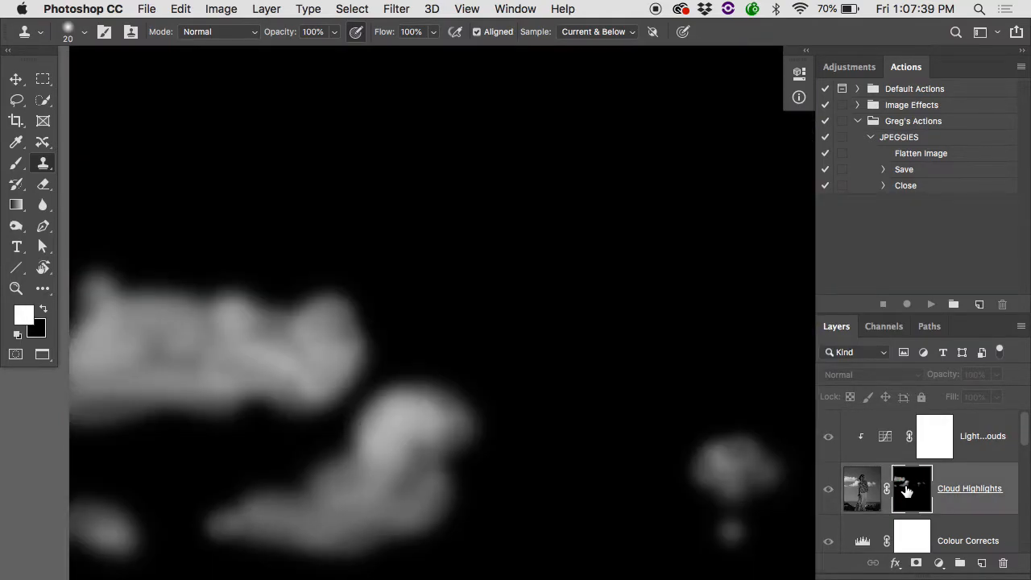
{"action": "left_click", "coordinate": [906, 490], "text": "alt"}
{"action": "left_click", "coordinate": [827, 485]}
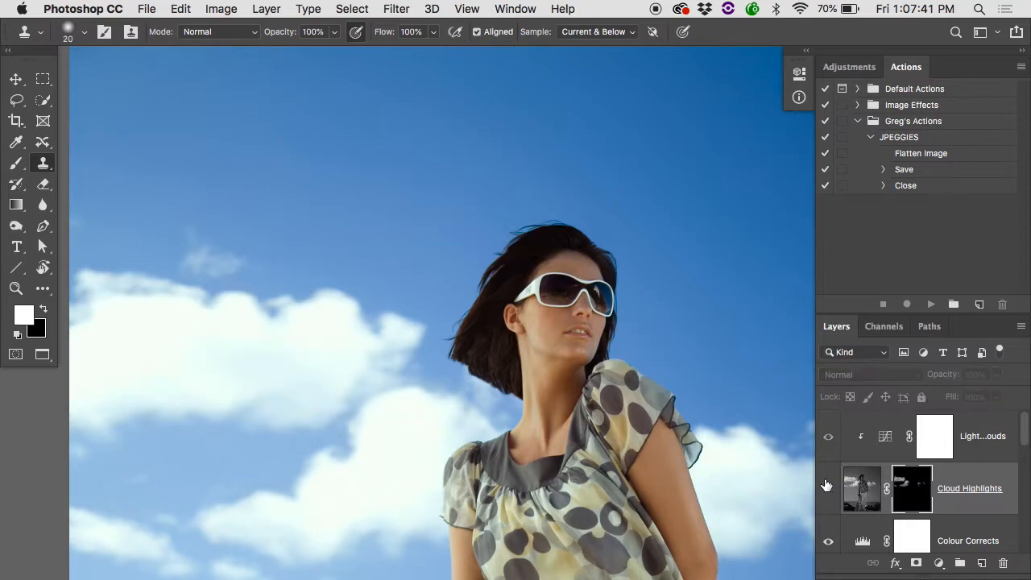
{"action": "left_click", "coordinate": [827, 486]}
{"action": "left_click", "coordinate": [827, 486]}
{"action": "left_click", "coordinate": [828, 486]}
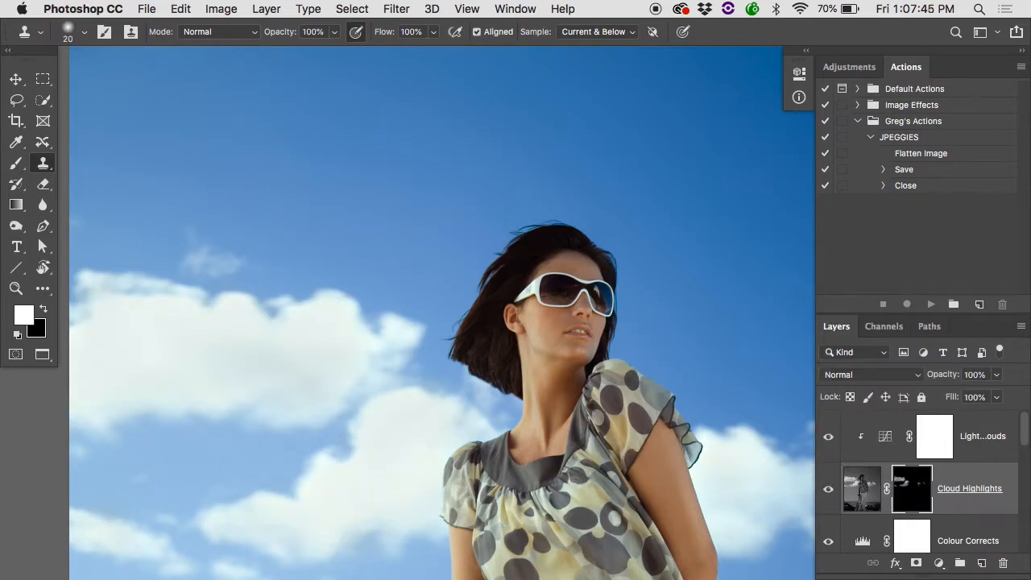
Fit the full image in view and compare the original Background with all the retouching layers once more.
{"action": "key", "text": "super+0"}
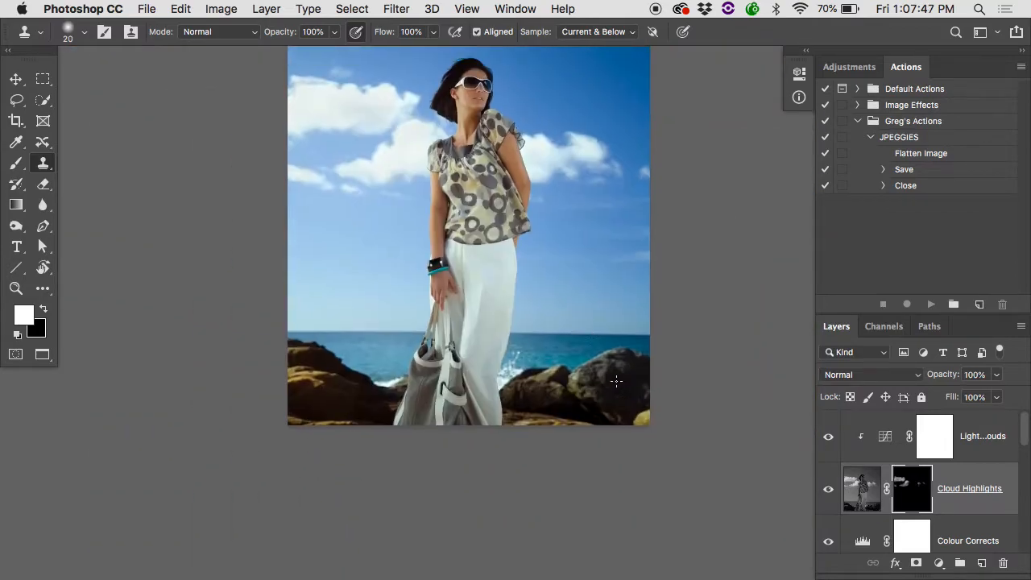
{"action": "scroll", "coordinate": [841, 493], "scroll_direction": "down", "scroll_amount": 5}
{"action": "left_click", "coordinate": [829, 527], "text": "alt"}
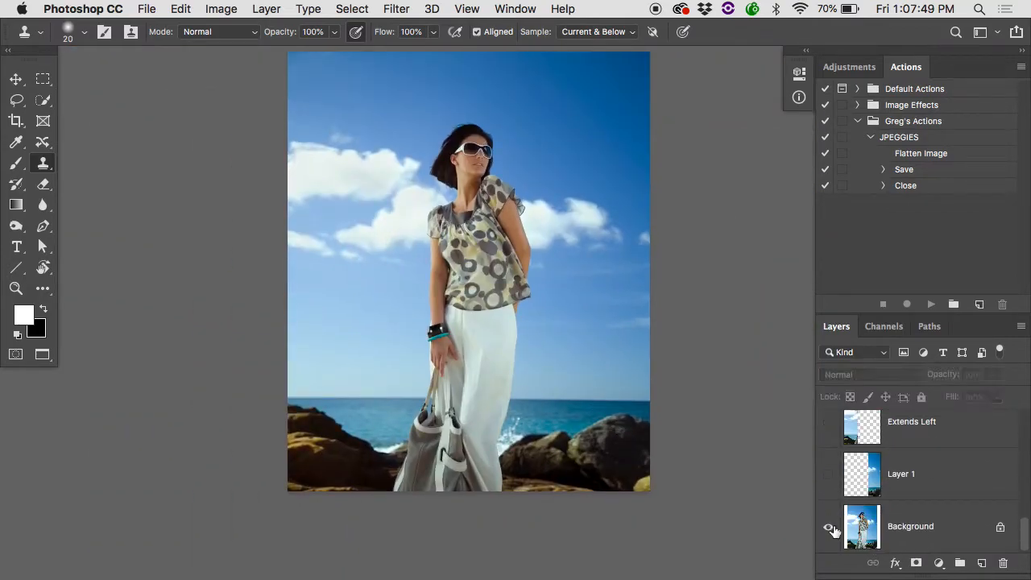
{"action": "left_click", "coordinate": [829, 528], "text": "alt"}
{"action": "left_click", "coordinate": [829, 528], "text": "alt"}
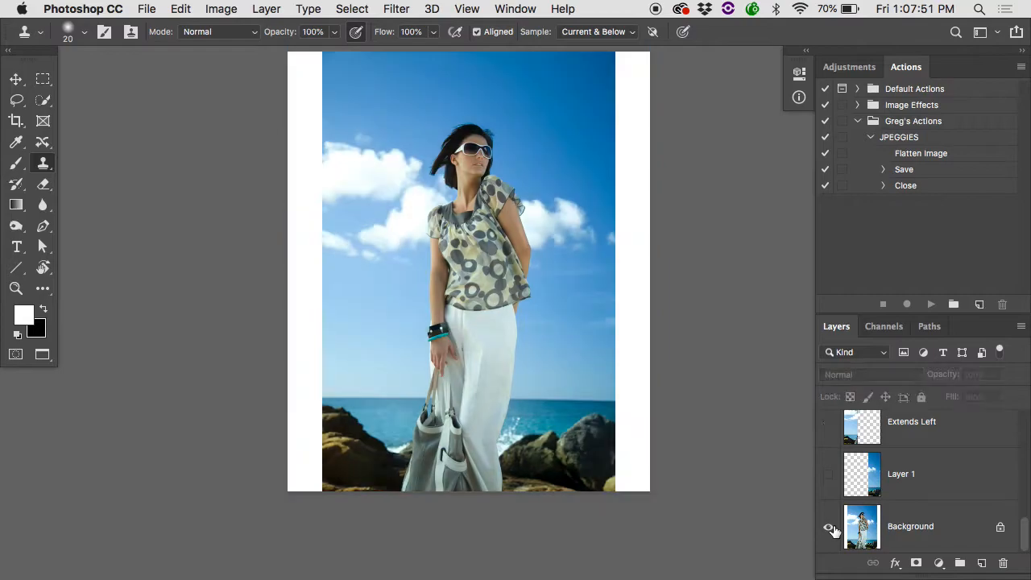
{"action": "left_click", "coordinate": [829, 528], "text": "alt"}
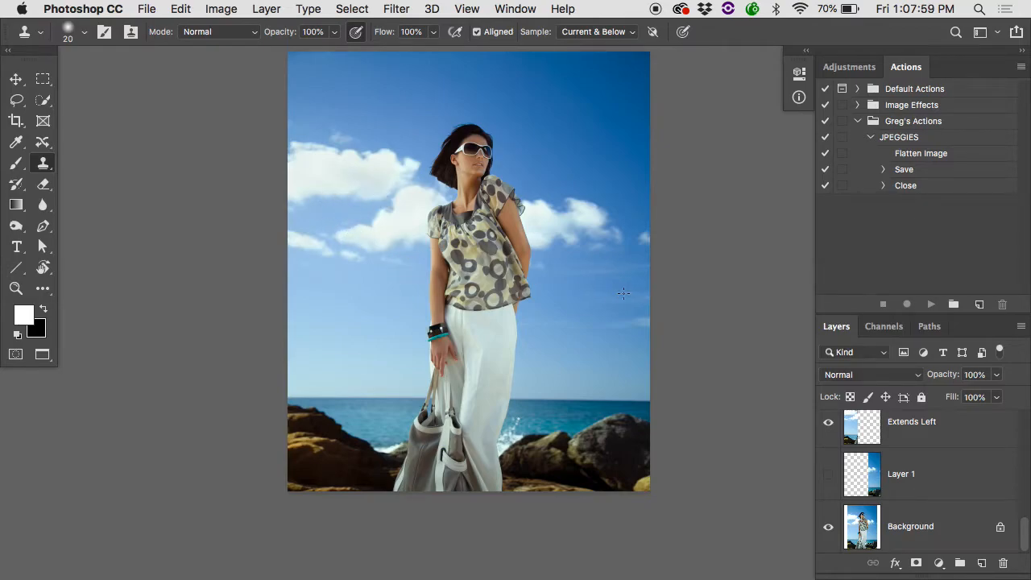
Close the layered composite and display Stretch.tif in full-screen mode with the menu bar and default colours.
{"action": "key", "text": "super+w"}
{"action": "key", "text": "d"}
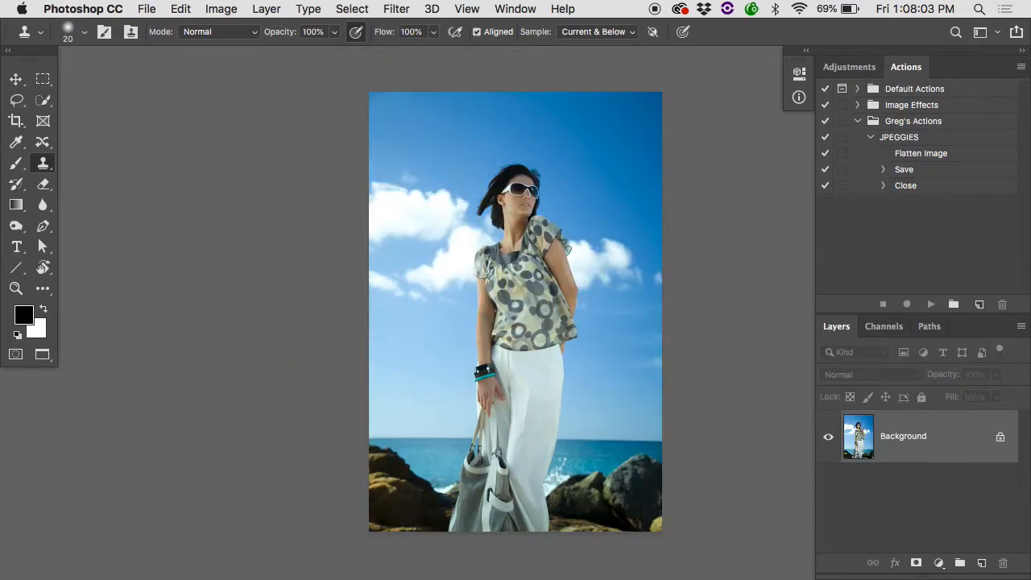
{"action": "key", "text": "f"}
{"action": "key", "text": "f"}
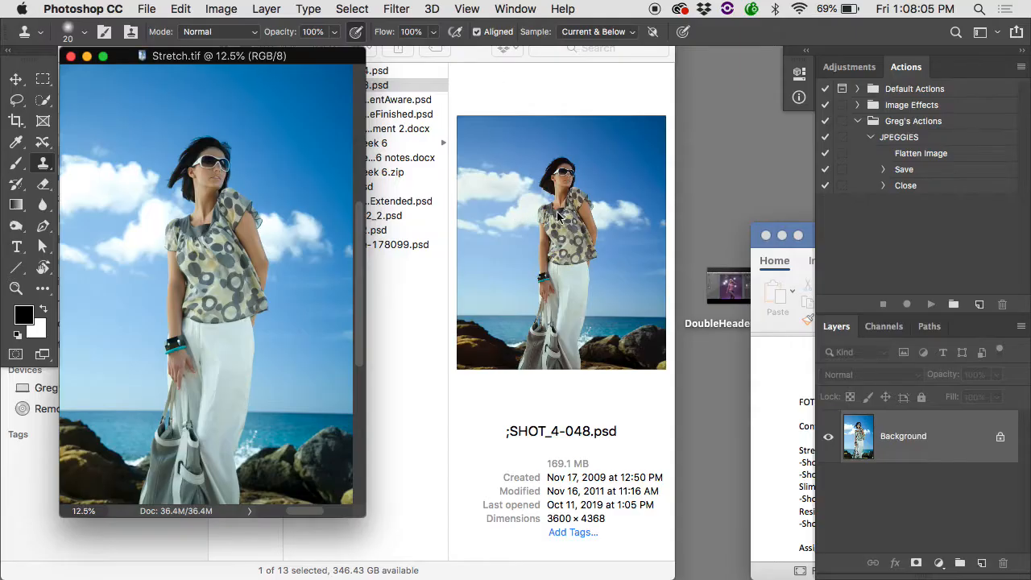
{"action": "double_click", "coordinate": [480, 130]}
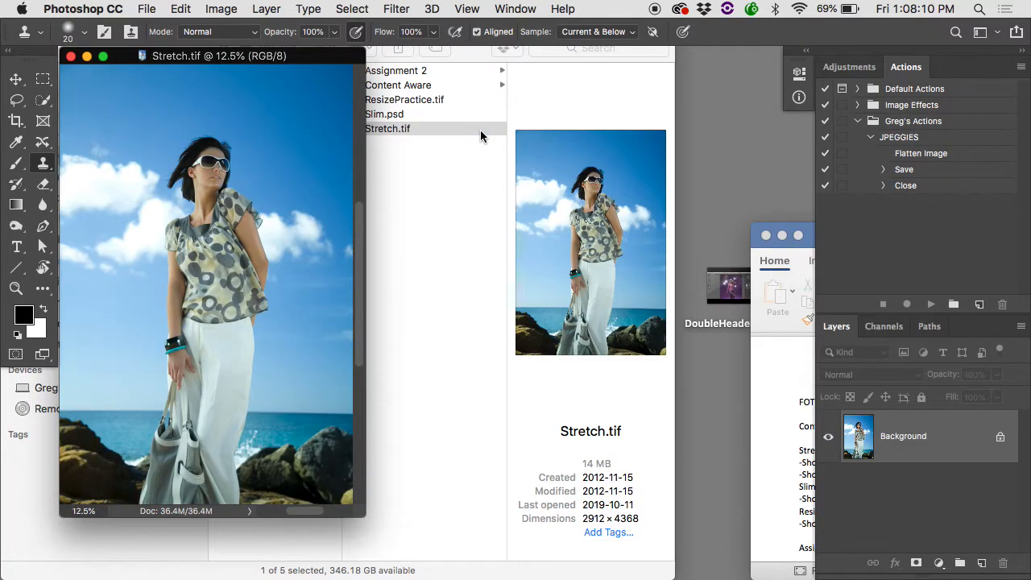
{"action": "key", "text": "f"}
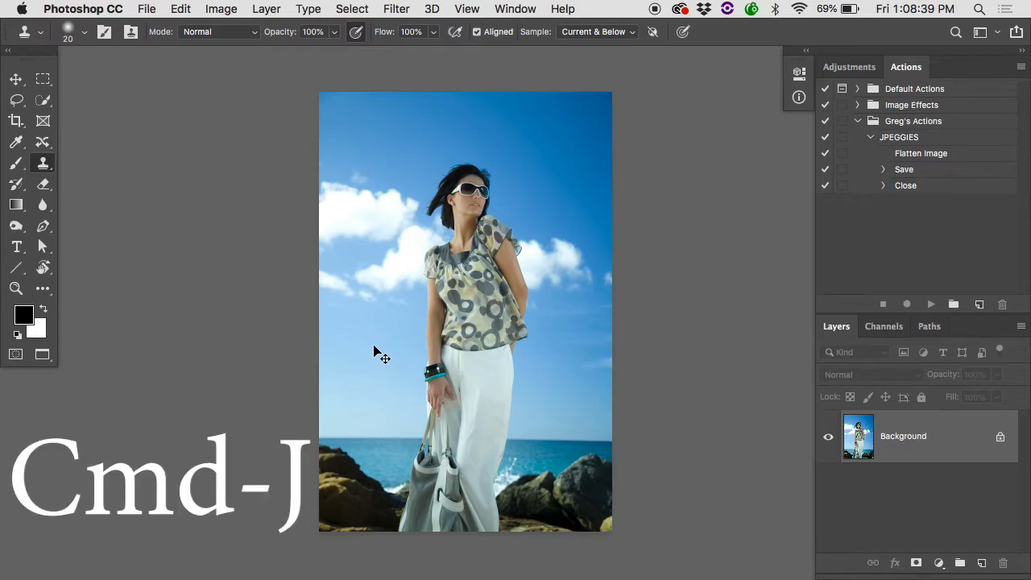
Duplicate the Background layer of Stretch.tif, replacing a first undone duplicate.
{"action": "key", "text": "super+j"}
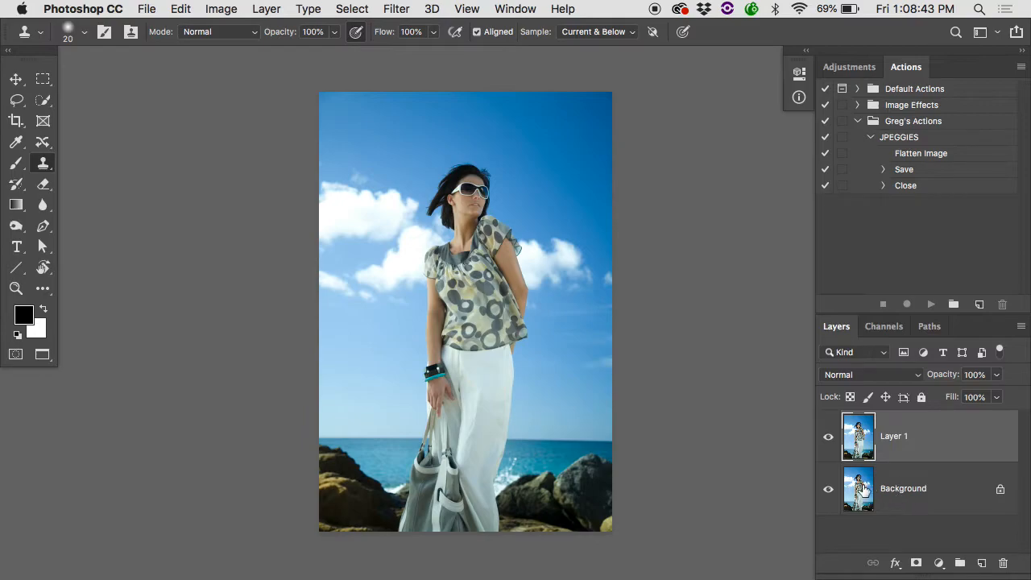
{"action": "key", "text": "super+z"}
{"action": "left_click_drag", "start_coordinate": [854, 447], "coordinate": [981, 563]}
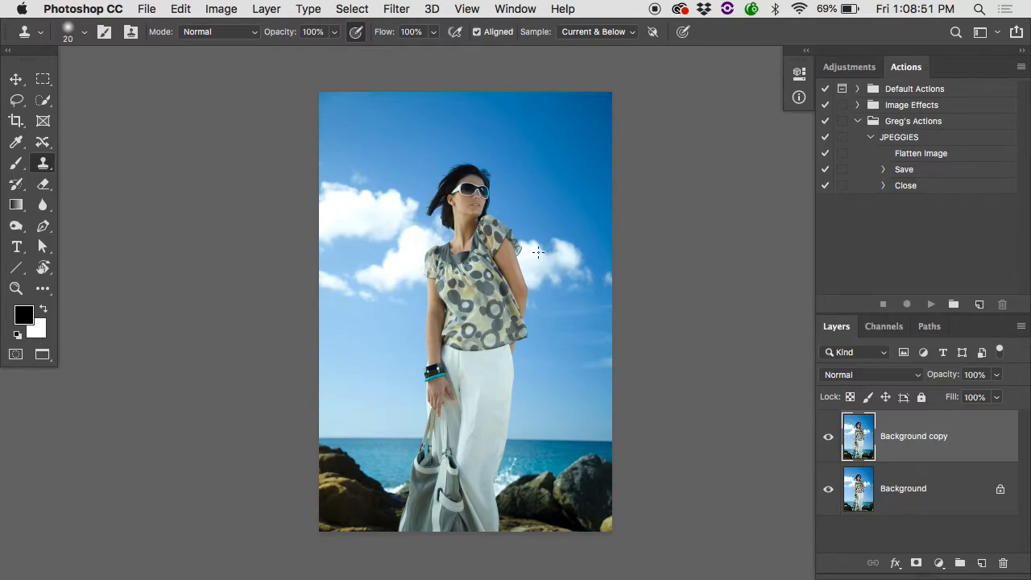
Try an image width of 11 inches in Image Size with width and height unlinked, previewing the whole photo at 12.5%.
{"action": "left_click", "coordinate": [225, 9]}
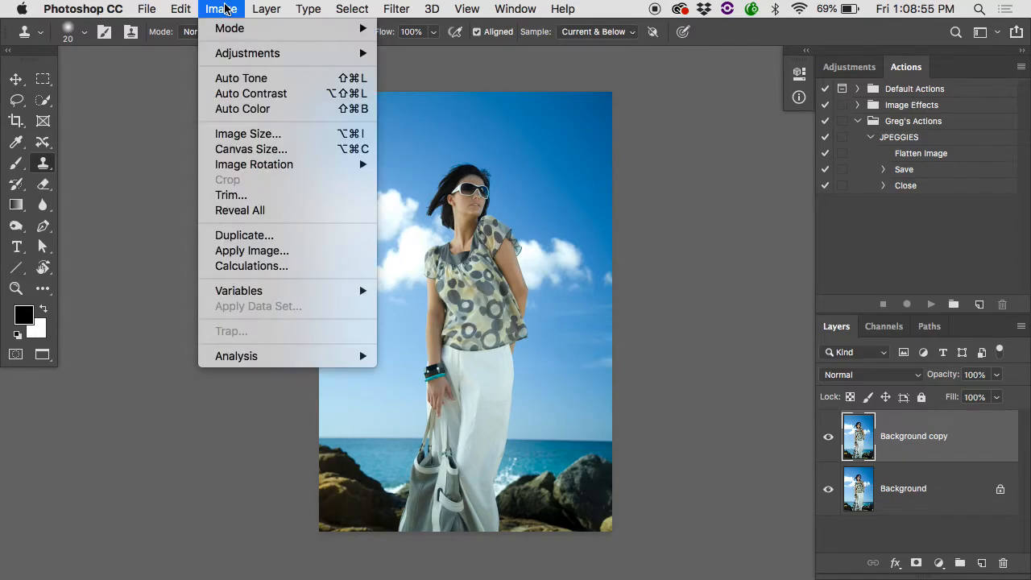
{"action": "left_click", "coordinate": [237, 134]}
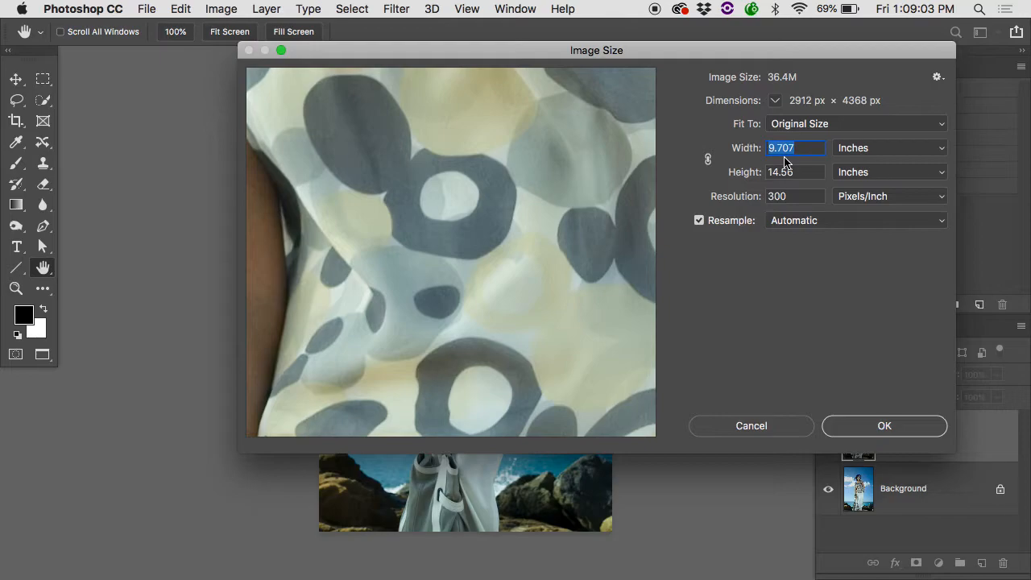
{"action": "type", "text": "11"}
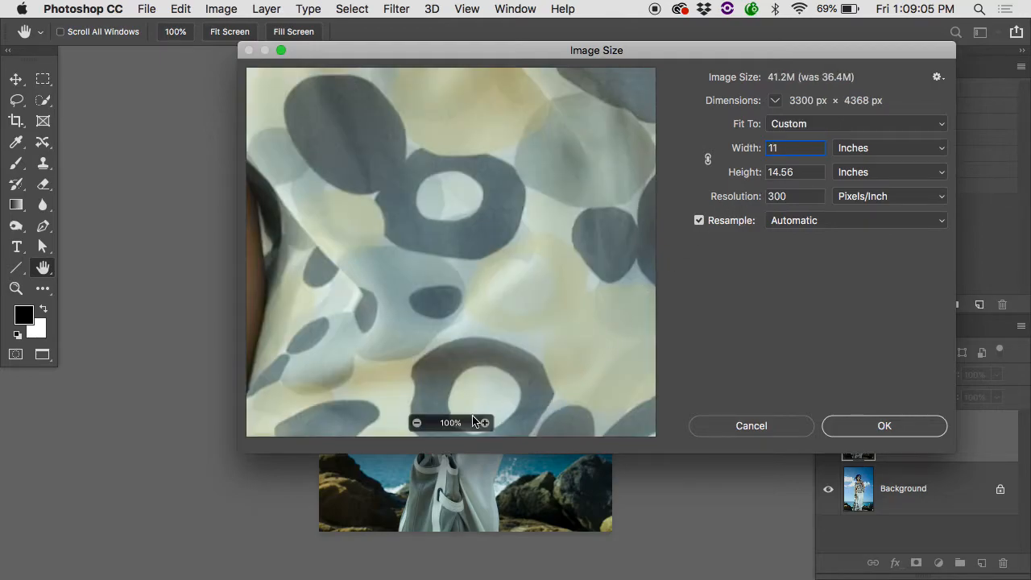
{"action": "left_click", "coordinate": [418, 422]}
{"action": "left_click", "coordinate": [418, 423]}
{"action": "left_click", "coordinate": [418, 423]}
{"action": "left_click", "coordinate": [418, 423]}
{"action": "left_click", "coordinate": [418, 422]}
{"action": "left_click", "coordinate": [418, 423]}
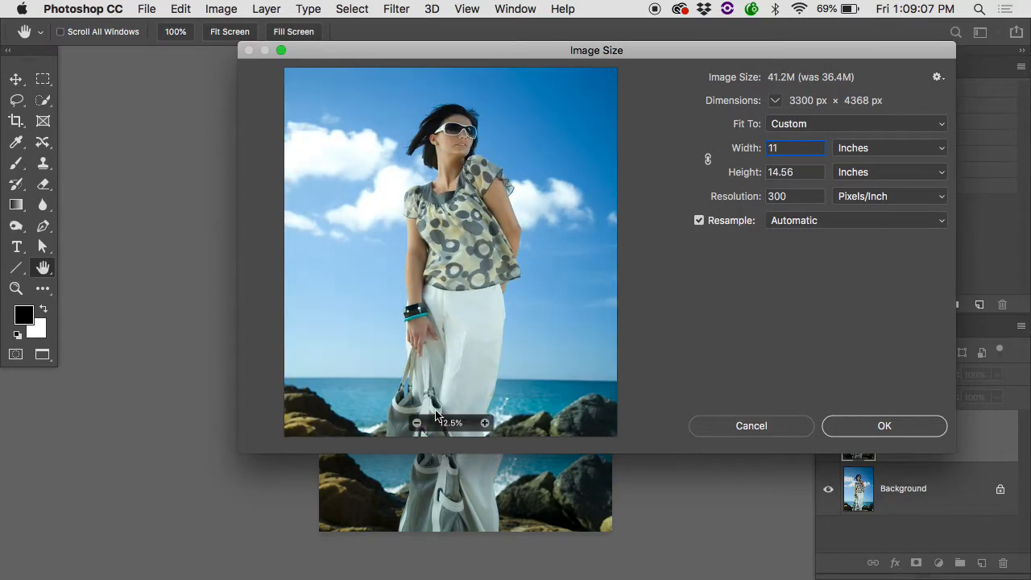
Try the 11-inch image width with the proportions linked and cancel the resize.
{"action": "double_click", "coordinate": [787, 149]}
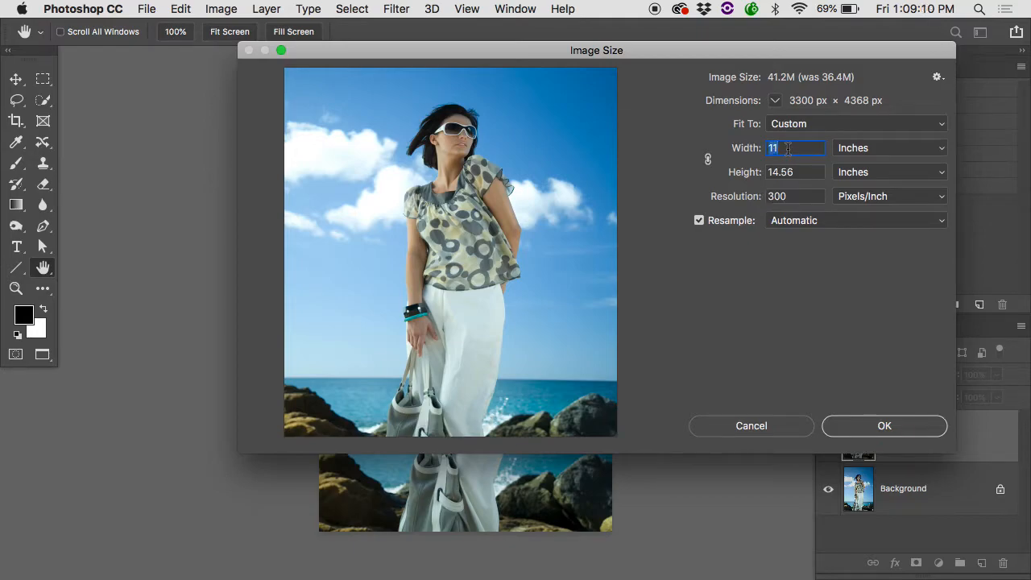
{"action": "left_click", "coordinate": [708, 159]}
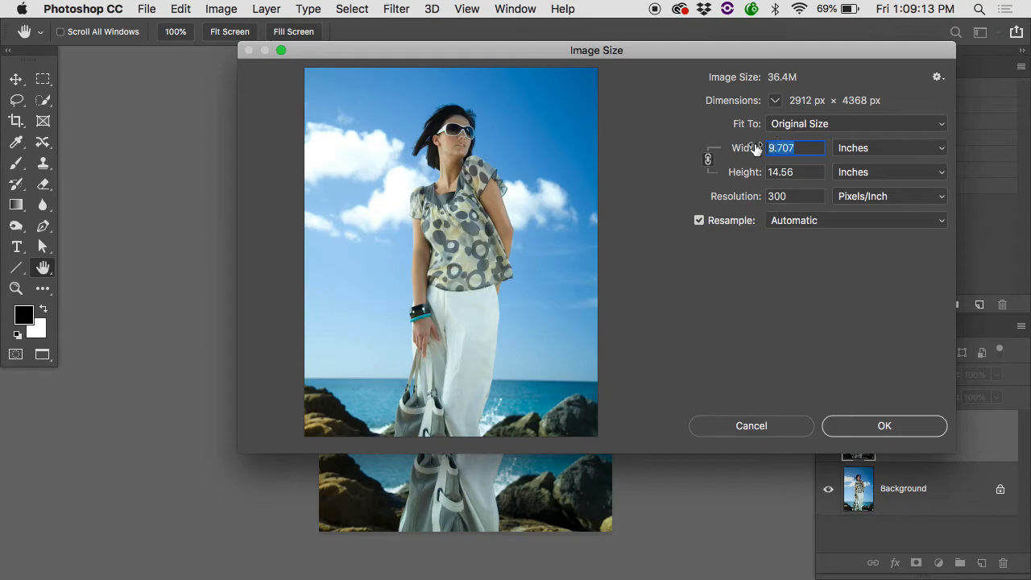
{"action": "type", "text": "11"}
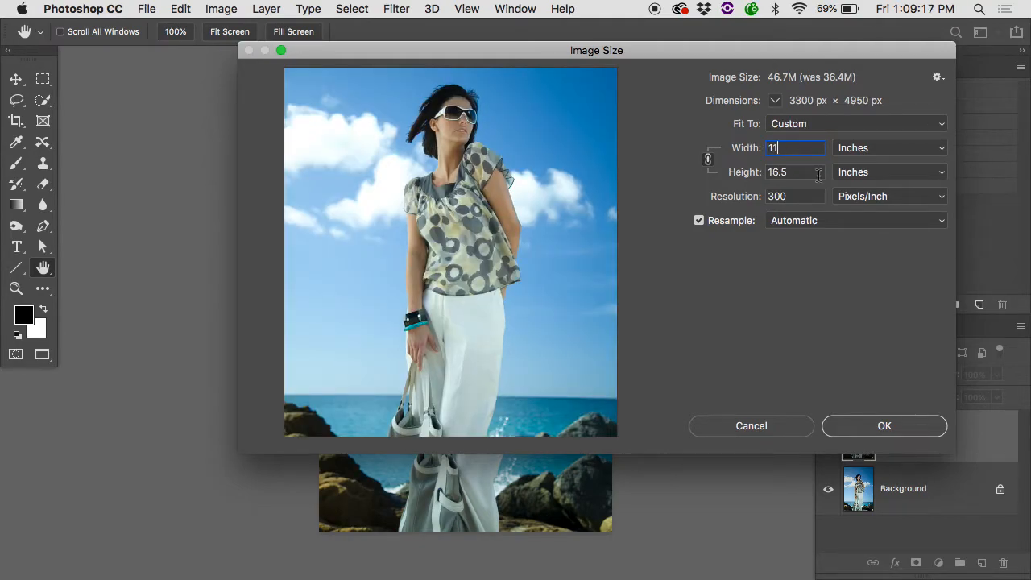
{"action": "left_click", "coordinate": [759, 429]}
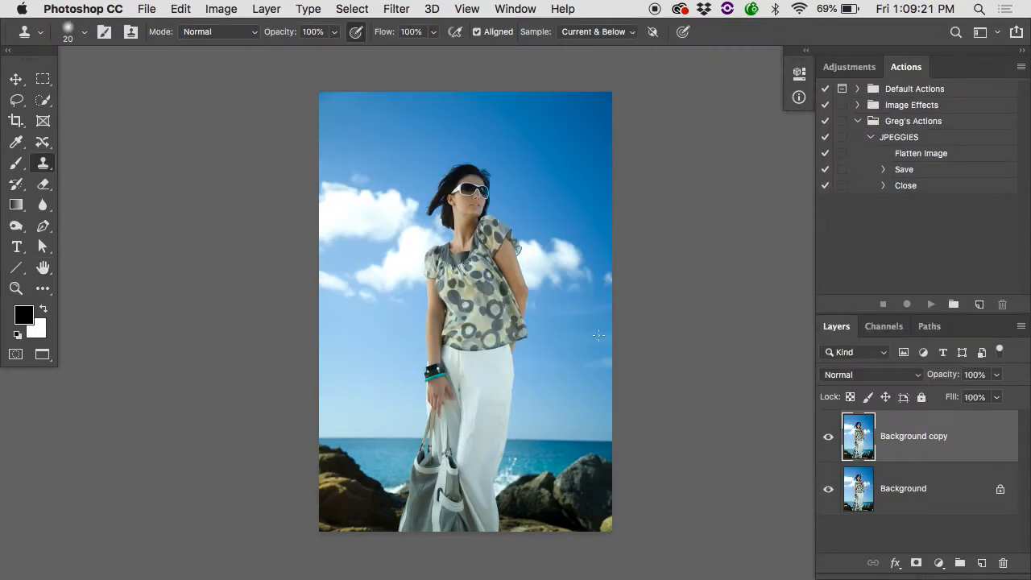
Widen the canvas to 11 inches, keeping the centre anchor and the white canvas extension colour.
{"action": "left_click", "coordinate": [220, 8]}
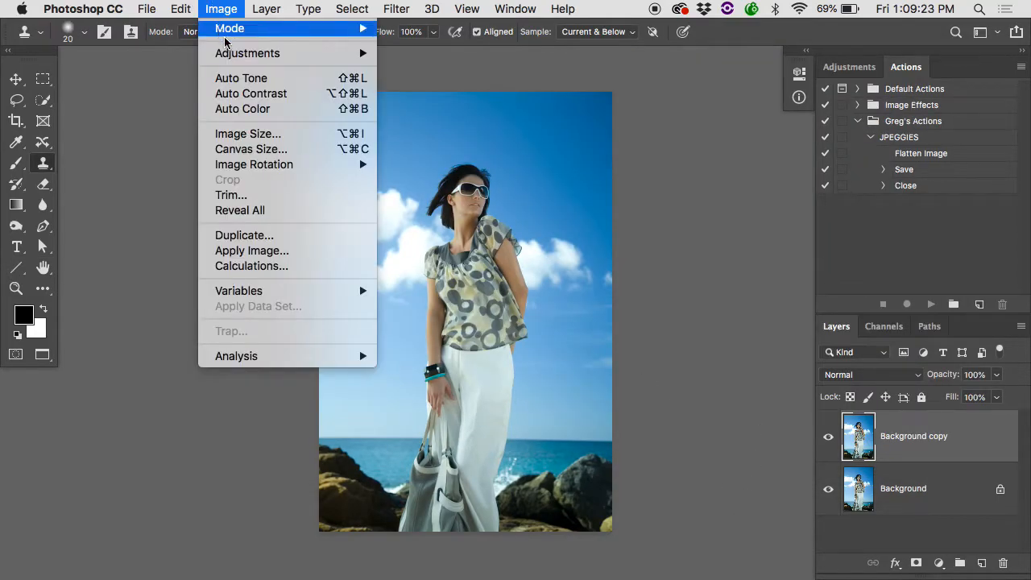
{"action": "left_click", "coordinate": [239, 147]}
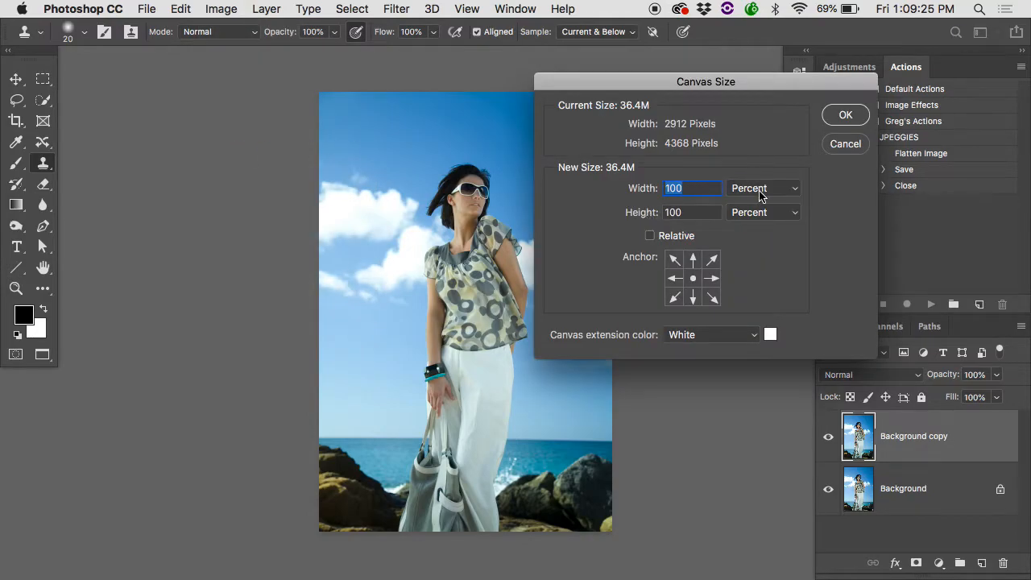
{"action": "left_click", "coordinate": [759, 188]}
{"action": "left_click", "coordinate": [748, 213]}
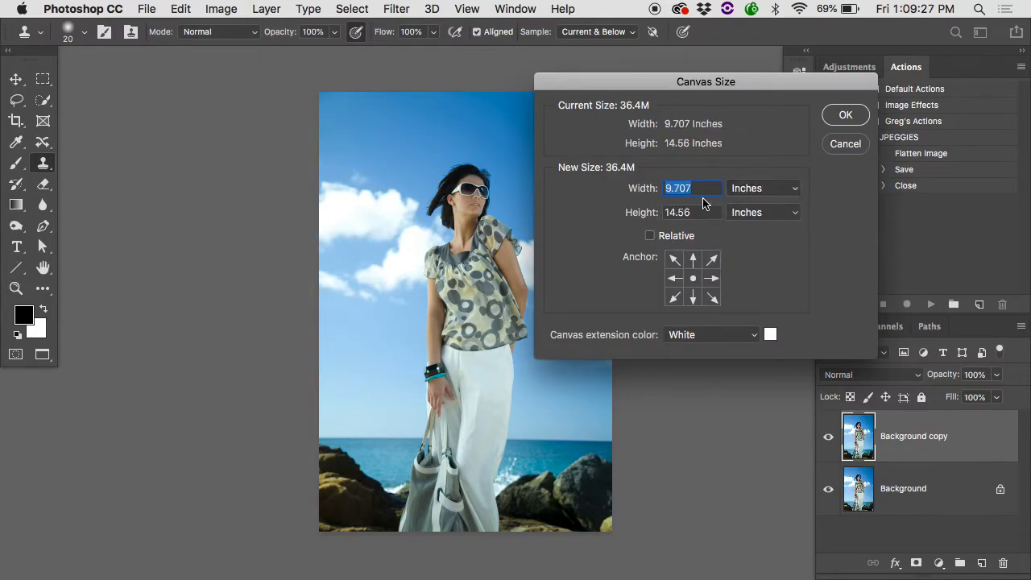
{"action": "type", "text": "11"}
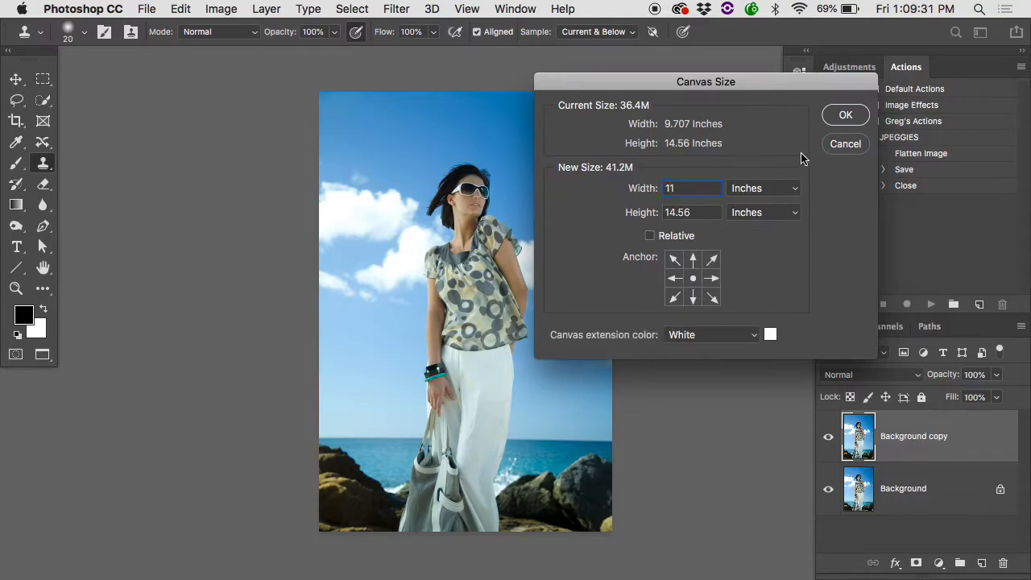
{"action": "left_click", "coordinate": [843, 117]}
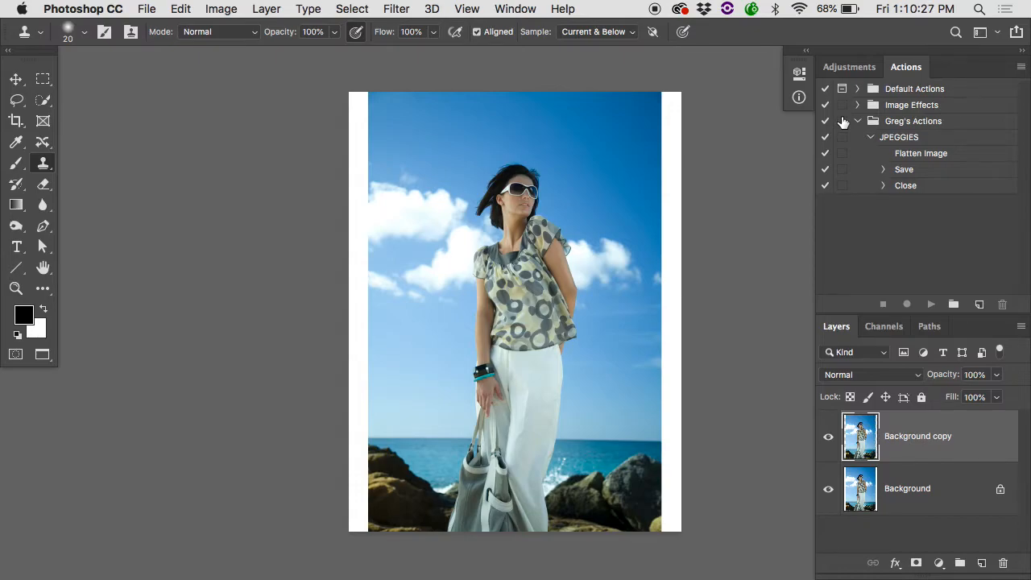
Activate the Rectangular Marquee Tool with a feather of 0 px.
{"action": "key", "text": "m"}
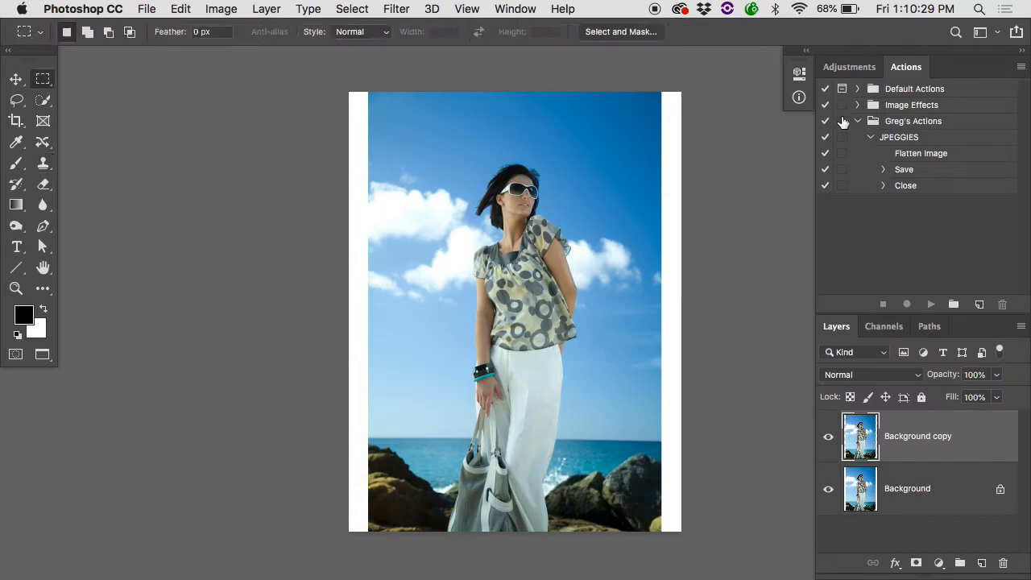
{"action": "right_click", "coordinate": [43, 80]}
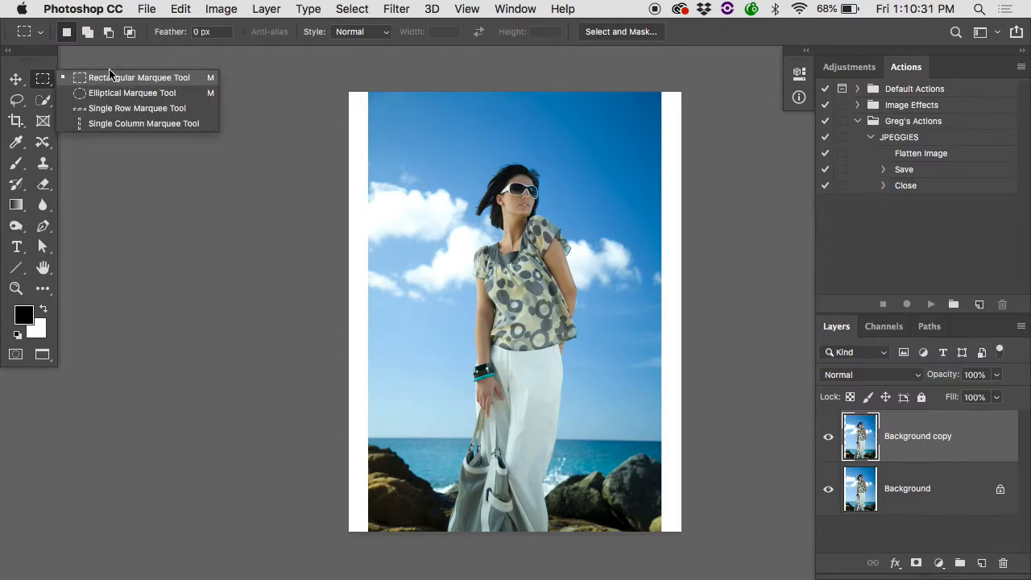
{"action": "left_click", "coordinate": [84, 81]}
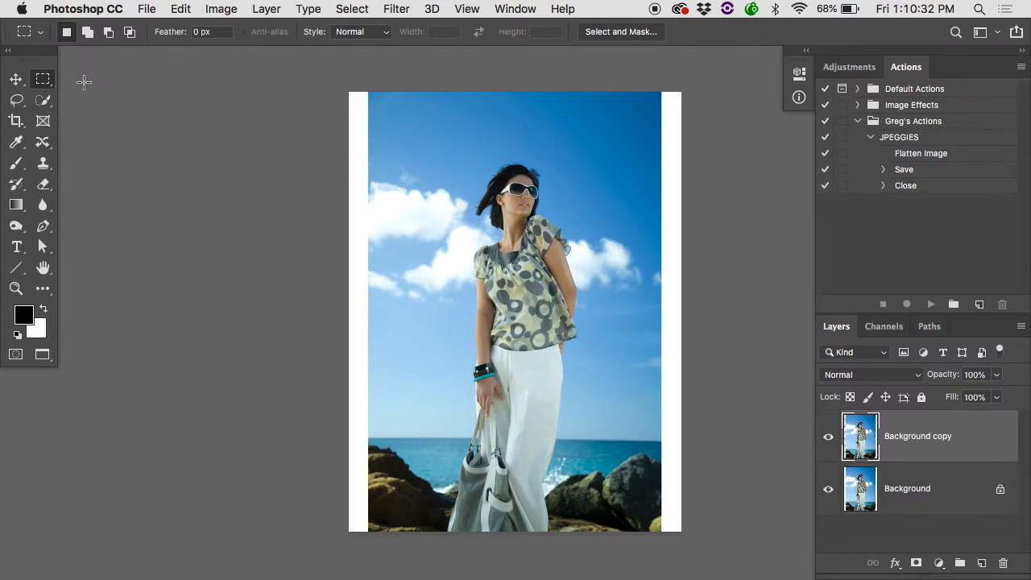
{"action": "left_click", "coordinate": [172, 36]}
{"action": "left_click", "coordinate": [207, 30]}
{"action": "left_click_drag", "start_coordinate": [617, 114], "coordinate": [591, 132]}
{"action": "key", "text": "super+d"}
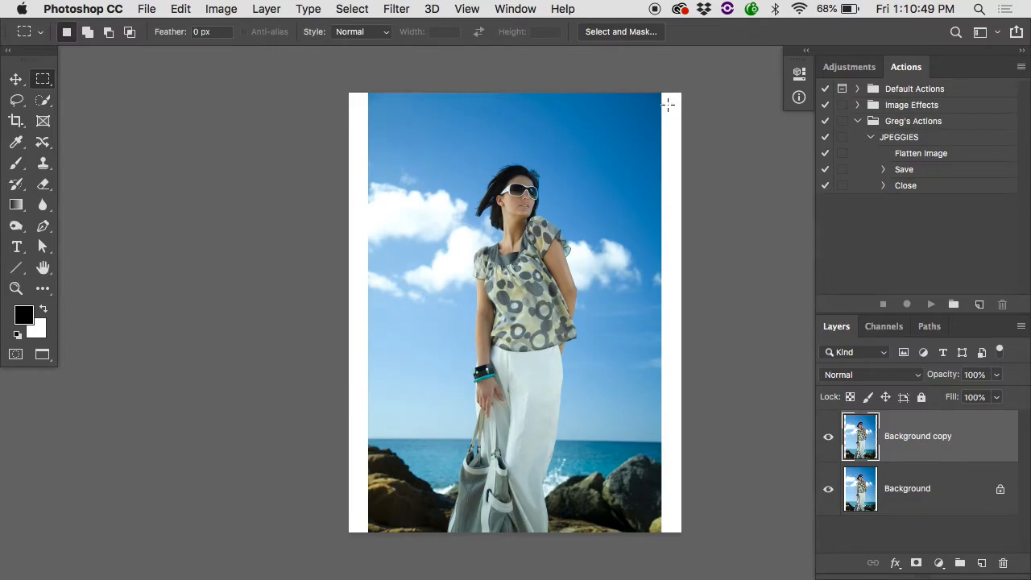
{"action": "left_click_drag", "start_coordinate": [690, 100], "coordinate": [694, 91]}
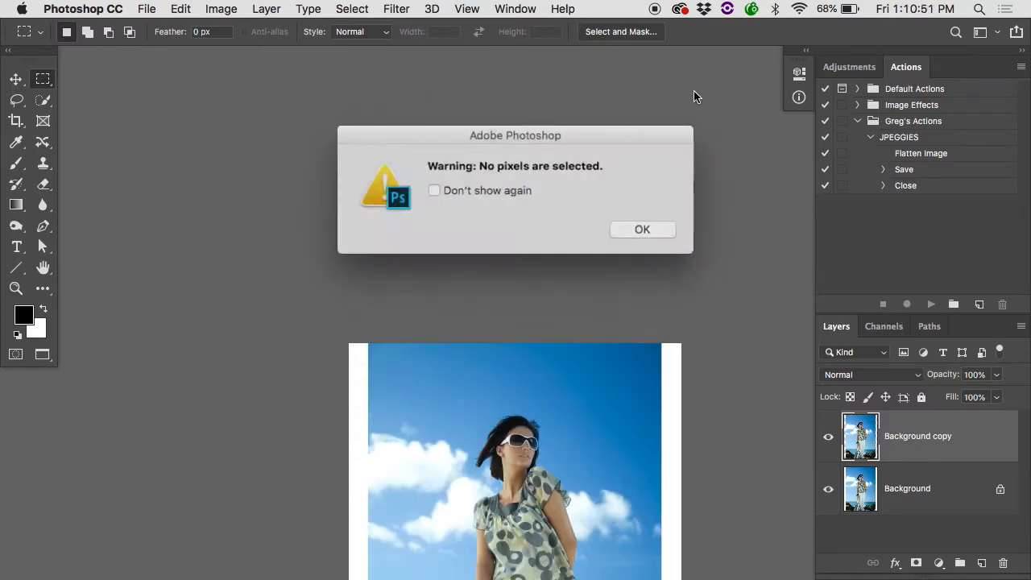
{"action": "left_click", "coordinate": [640, 229]}
{"action": "scroll", "coordinate": [596, 257], "scroll_direction": "down", "scroll_amount": 5}
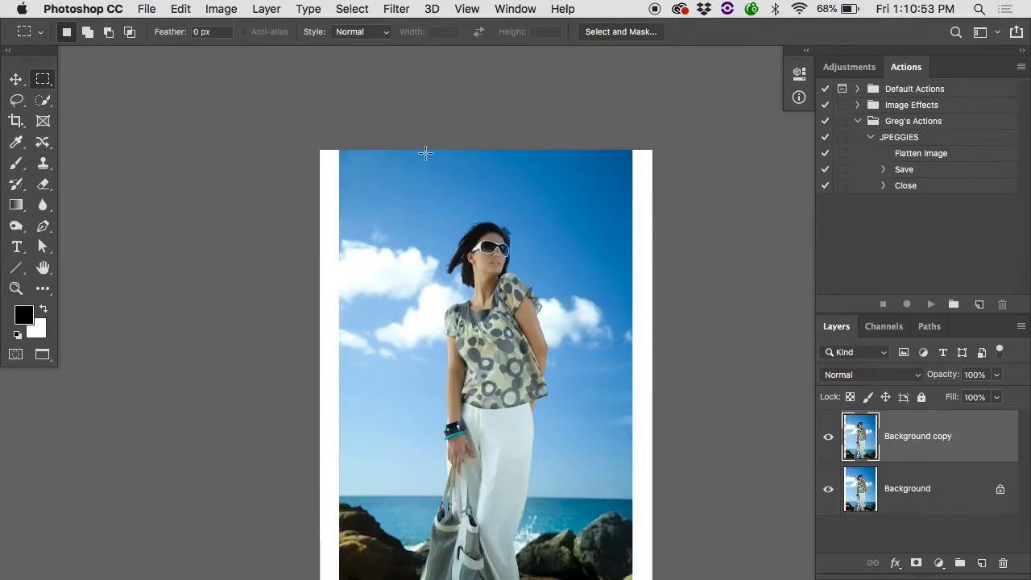
Select a narrow full-height strip at the photo's right edge and try stretching it with Free Transform to about 197% width over the white border.
{"action": "left_click_drag", "start_coordinate": [674, 136], "coordinate": [613, 546]}
{"action": "key", "text": "super+t"}
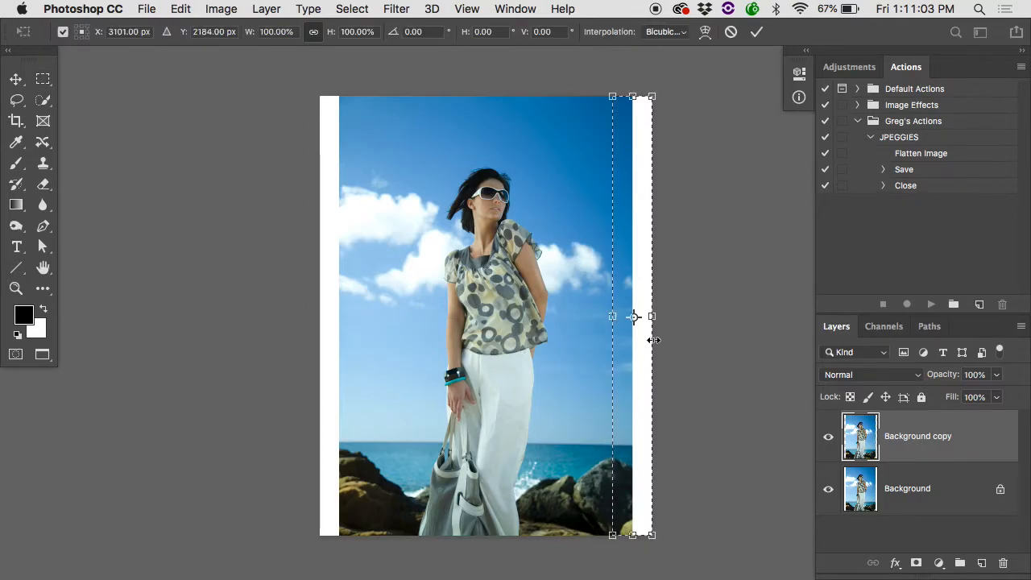
{"action": "left_click_drag", "start_coordinate": [653, 317], "coordinate": [692, 316]}
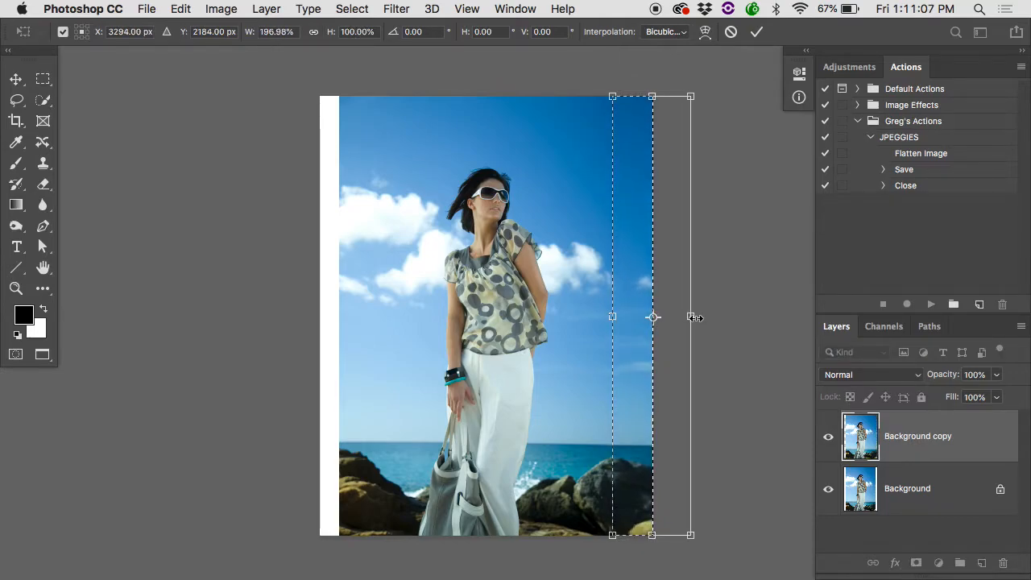
Examine the stretched strip up close for quality differences along its seam through the rocks, sea and horizon.
{"action": "key", "text": "super+equal"}
{"action": "scroll", "coordinate": [627, 363], "scroll_direction": "down", "scroll_amount": 10}
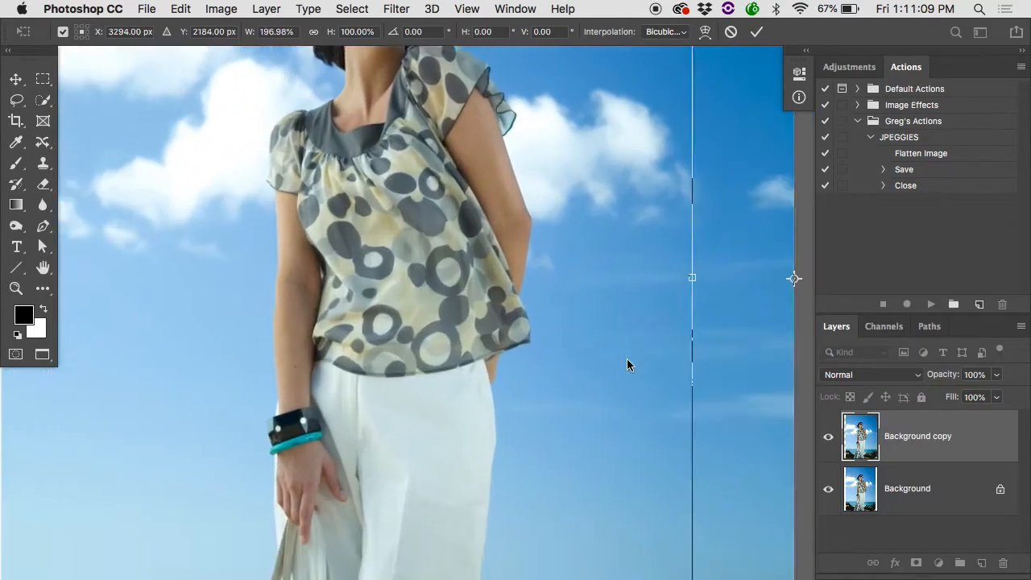
{"action": "scroll", "coordinate": [627, 365], "scroll_direction": "up", "scroll_amount": 5}
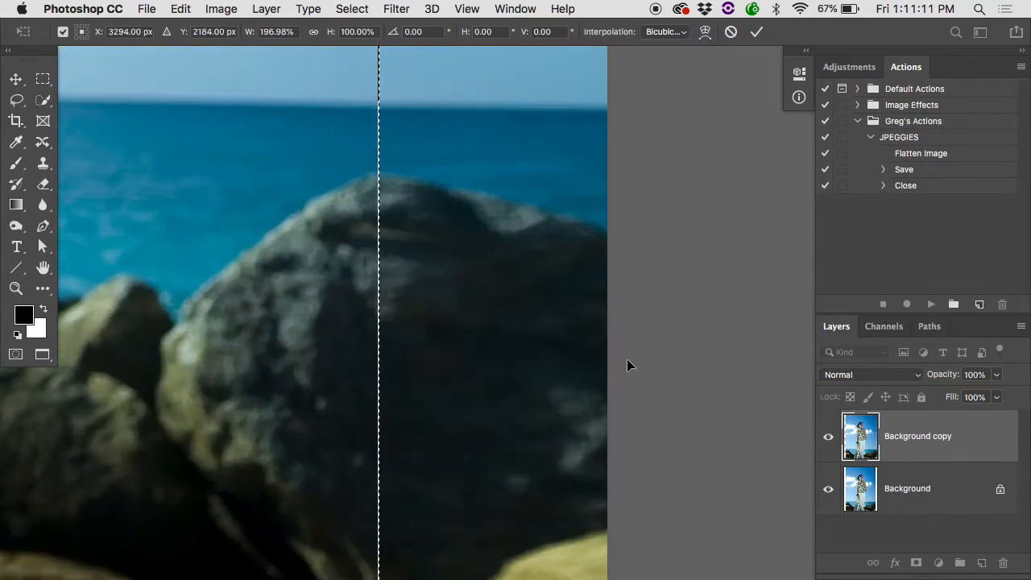
{"action": "scroll", "coordinate": [627, 366], "scroll_direction": "up", "scroll_amount": 5}
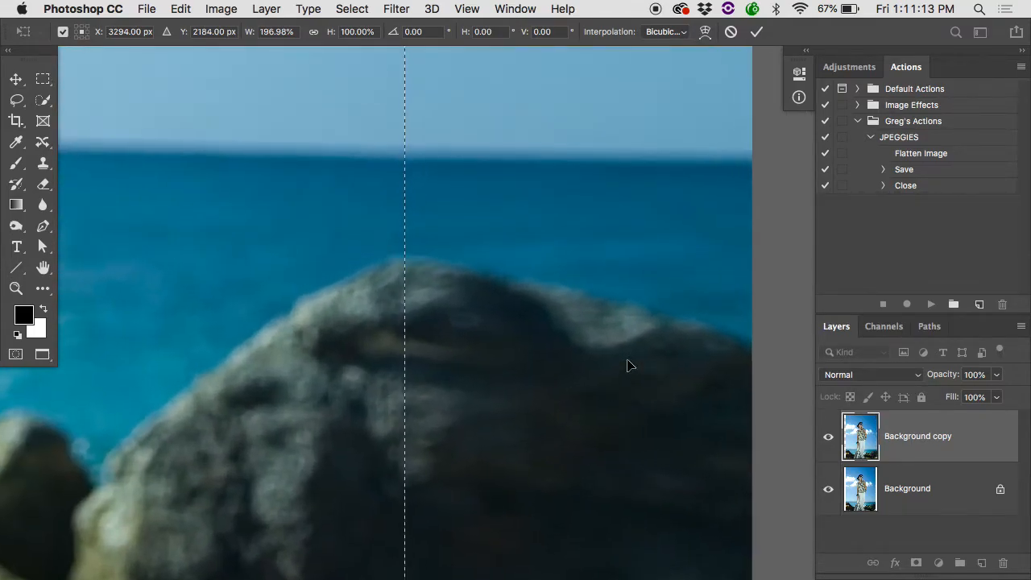
{"action": "scroll", "coordinate": [627, 365], "scroll_direction": "up", "scroll_amount": 3}
{"action": "scroll", "coordinate": [627, 366], "scroll_direction": "up", "scroll_amount": 6}
{"action": "scroll", "coordinate": [626, 365], "scroll_direction": "up", "scroll_amount": 8}
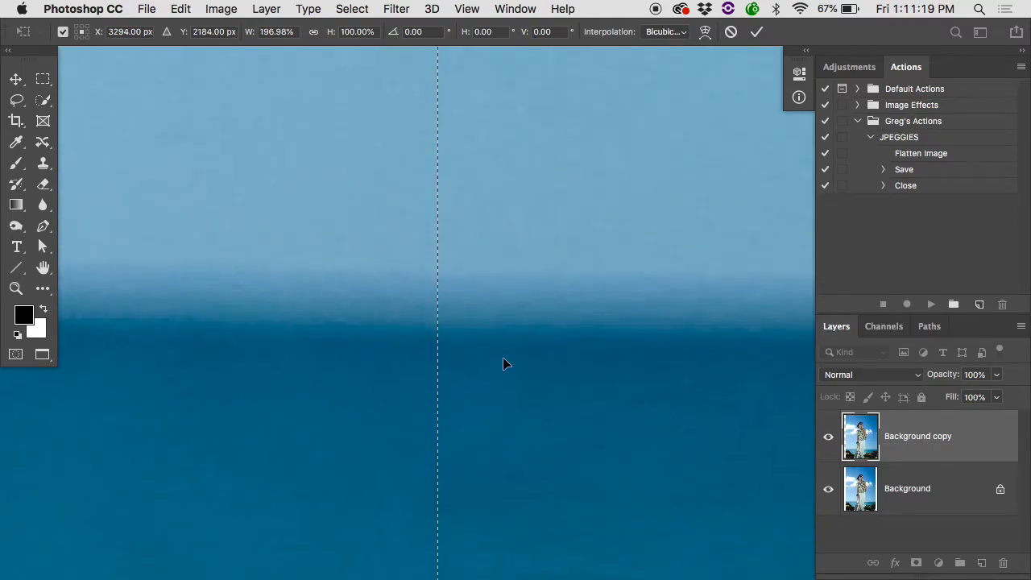
Undo the narrow strip's stretch, leave Free Transform and deselect the strip.
{"action": "key", "text": "super+z"}
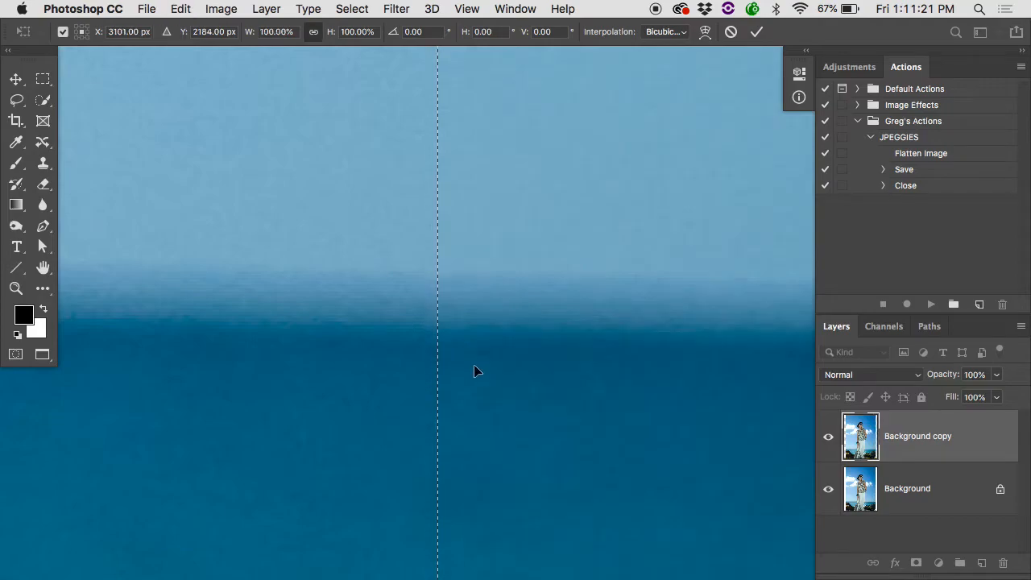
{"action": "left_click", "coordinate": [473, 364], "text": "alt+super"}
{"action": "left_click", "coordinate": [475, 367], "text": "alt+super"}
{"action": "left_click", "coordinate": [475, 366], "text": "alt+super"}
{"action": "left_click", "coordinate": [475, 366], "text": "alt+super"}
{"action": "left_click", "coordinate": [474, 366], "text": "alt+super"}
{"action": "left_click", "coordinate": [474, 367], "text": "alt+super"}
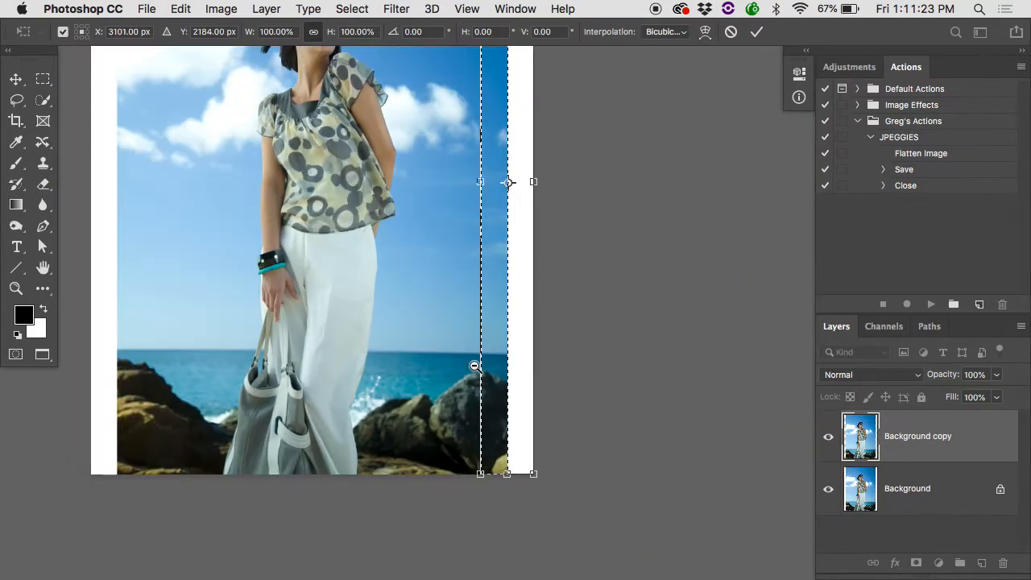
{"action": "left_click", "coordinate": [474, 367], "text": "alt+super"}
{"action": "left_click", "coordinate": [474, 367], "text": "alt+super"}
{"action": "key", "text": "Return"}
{"action": "key", "text": "super+d"}
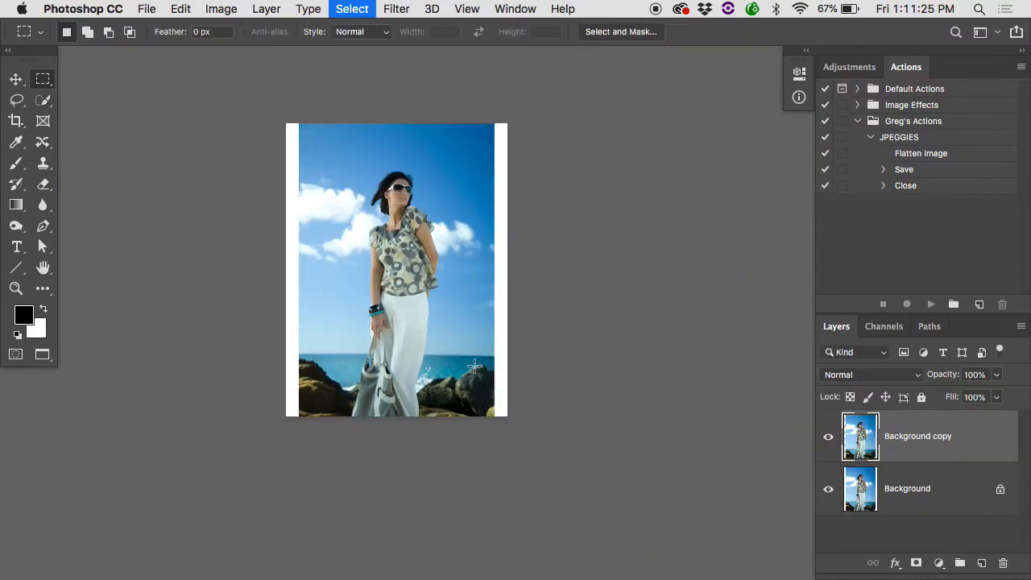
Select a wide full-height area from the edge of the woman's blouse to the canvas's right edge, including the white border.
{"action": "left_click_drag", "start_coordinate": [520, 114], "coordinate": [439, 418]}
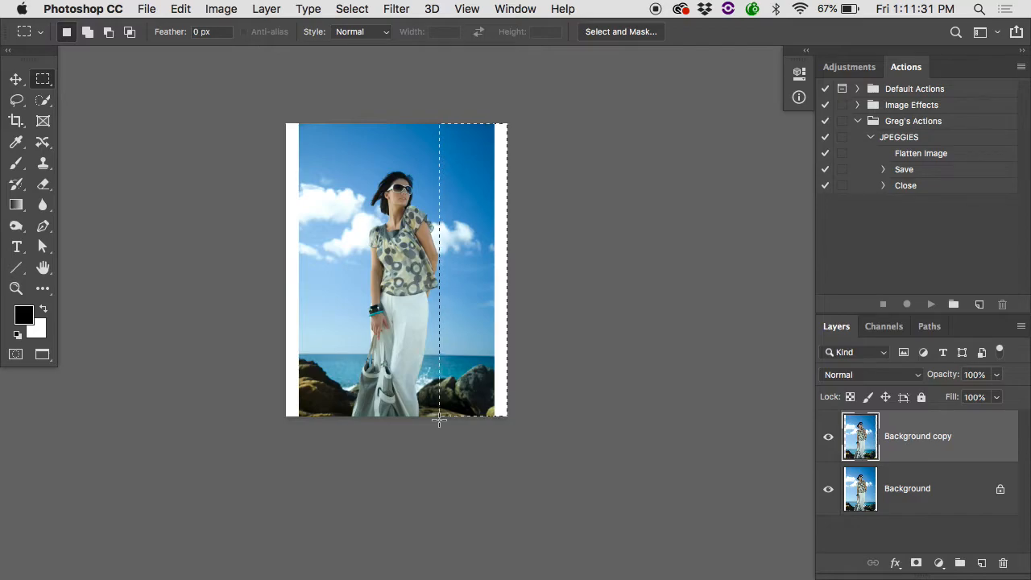
{"action": "left_click_drag", "start_coordinate": [439, 419], "coordinate": [435, 421]}
{"action": "key", "text": "super+plus"}
{"action": "scroll", "coordinate": [435, 422], "scroll_direction": "up", "scroll_amount": 3}
{"action": "scroll", "coordinate": [435, 422], "scroll_direction": "left", "scroll_amount": 1}
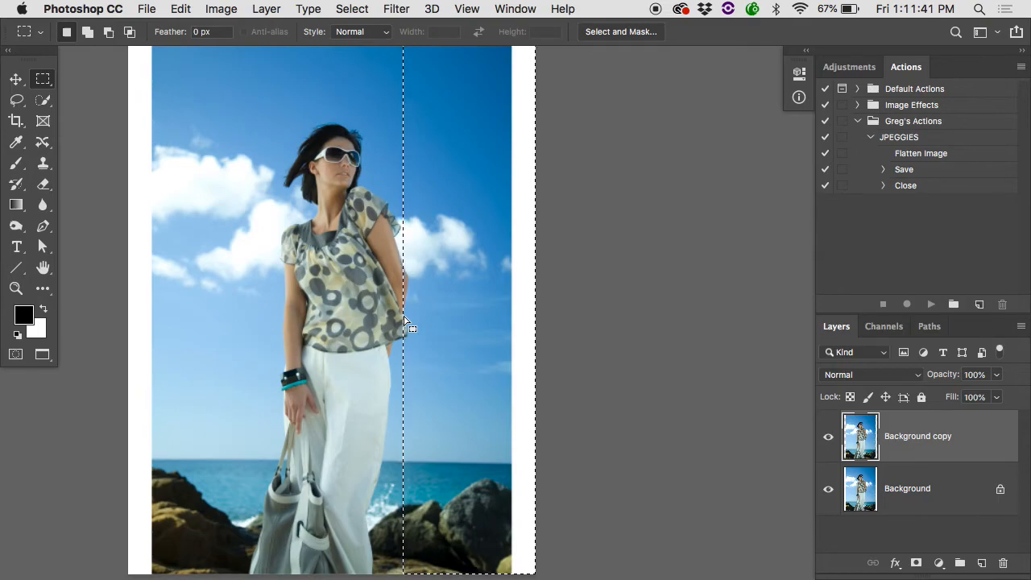
Stretch the selected area with Free Transform to about 122% width so it covers the white border, and deselect it.
{"action": "left_click", "coordinate": [182, 8]}
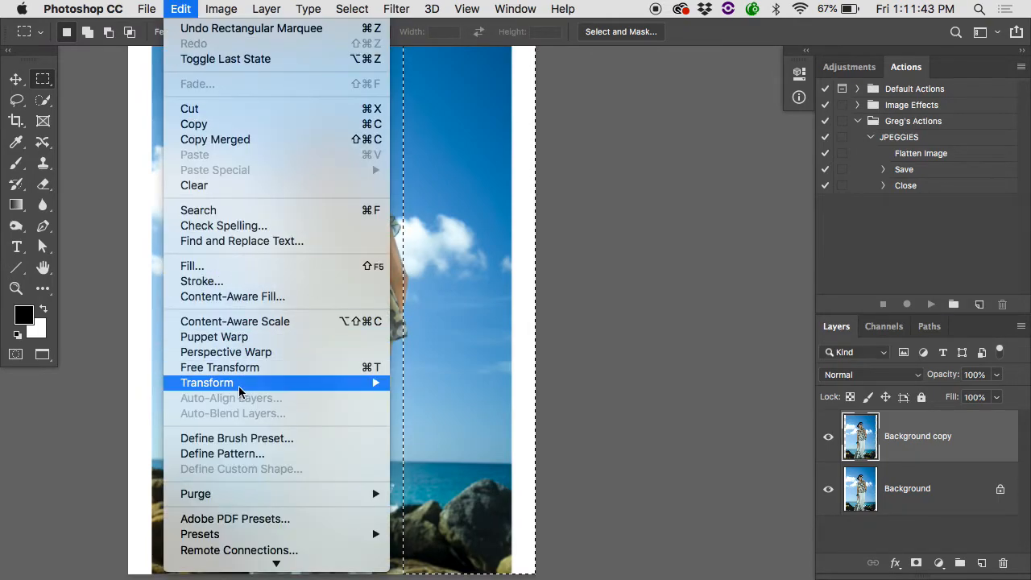
{"action": "mouse_move", "coordinate": [241, 381]}
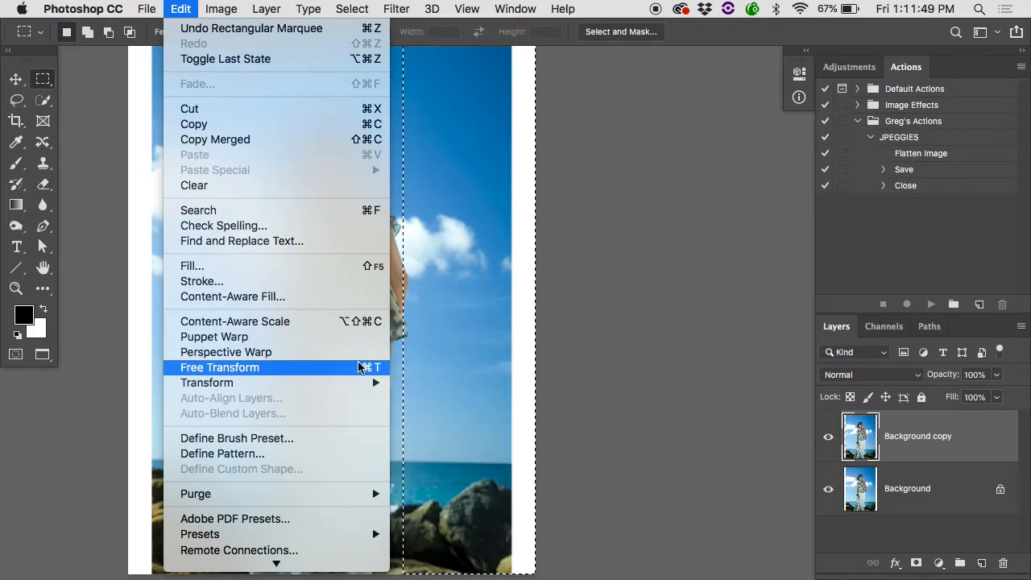
{"action": "left_click", "coordinate": [365, 367]}
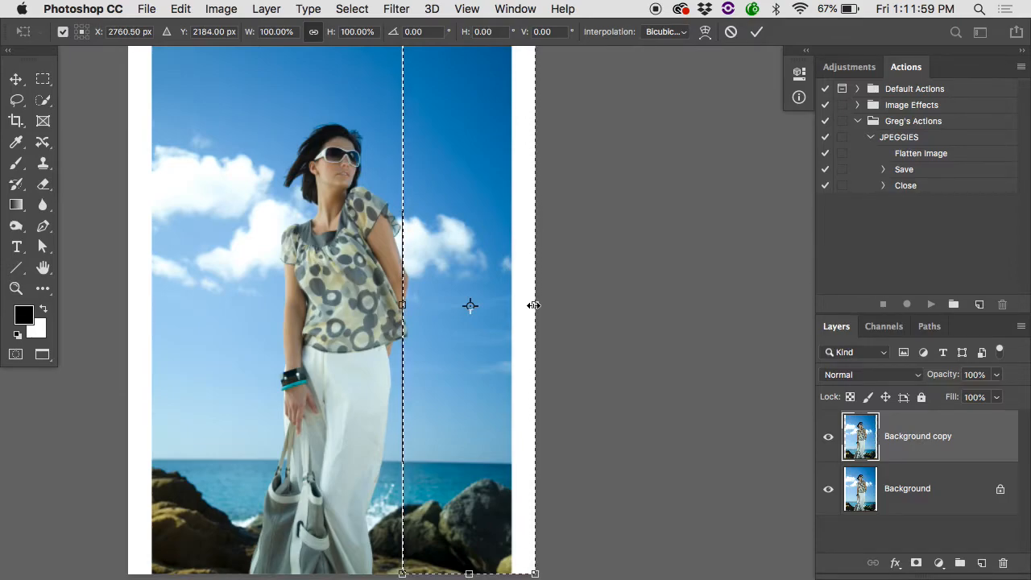
{"action": "mouse_move", "coordinate": [538, 305]}
{"action": "left_mouse_down"}
{"action": "mouse_move", "coordinate": [561, 303]}
{"action": "mouse_move", "coordinate": [536, 305]}
{"action": "left_mouse_up"}
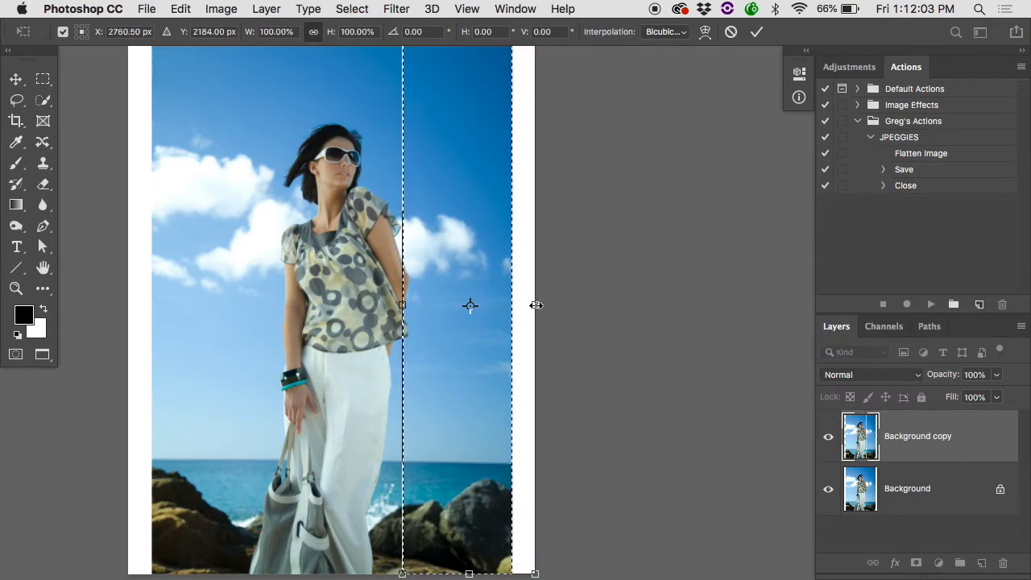
{"action": "left_click_drag", "start_coordinate": [532, 304], "coordinate": [562, 301]}
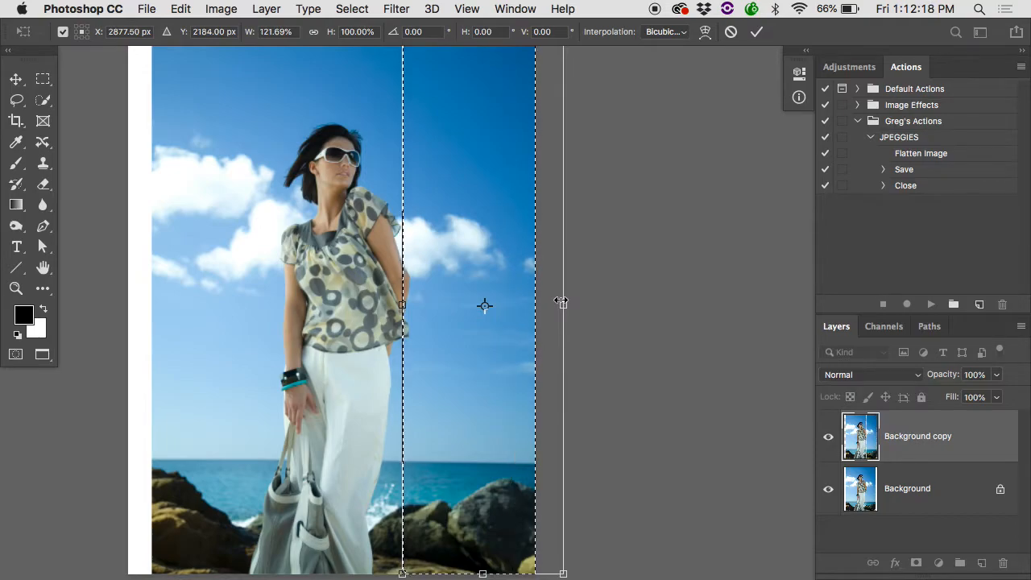
{"action": "left_click", "coordinate": [756, 31]}
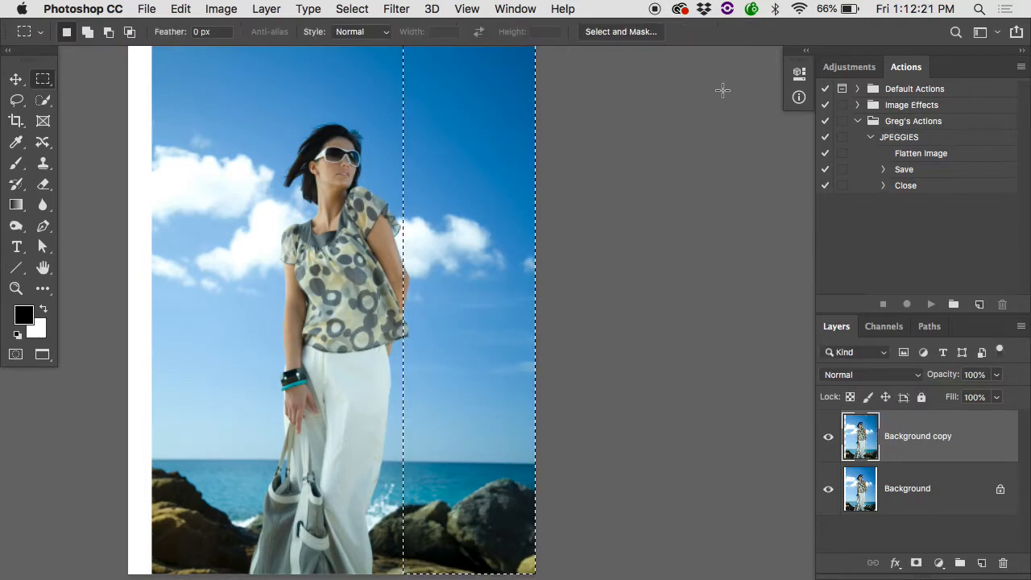
{"action": "left_click", "coordinate": [659, 307]}
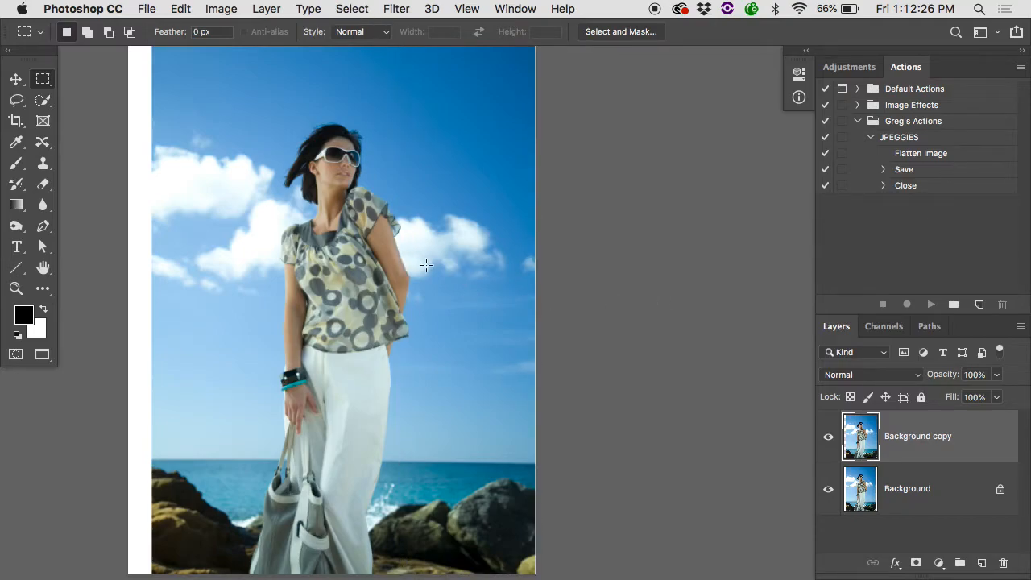
Compare the whole photo with and without the stretched Background copy layer to check how the woman and sky change.
{"action": "key", "text": "super+minus"}
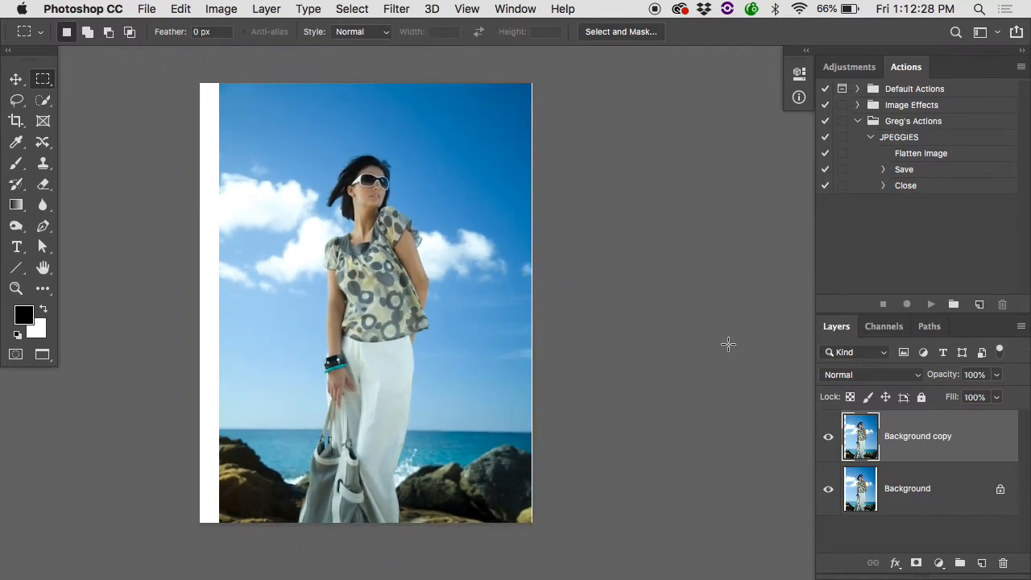
{"action": "left_click", "coordinate": [829, 437]}
{"action": "left_click", "coordinate": [828, 437]}
{"action": "left_click", "coordinate": [829, 436]}
{"action": "left_click", "coordinate": [829, 437]}
{"action": "left_click", "coordinate": [830, 437]}
{"action": "left_click", "coordinate": [830, 437]}
{"action": "left_click", "coordinate": [830, 437]}
Examine the woman's elbow up close with and without the Background copy layer to check for distortion.
{"action": "left_click", "coordinate": [445, 312], "text": "super"}
{"action": "left_click", "coordinate": [446, 311], "text": "super"}
{"action": "left_click", "coordinate": [445, 311], "text": "super"}
{"action": "scroll", "coordinate": [447, 310], "scroll_direction": "up", "scroll_amount": 5}
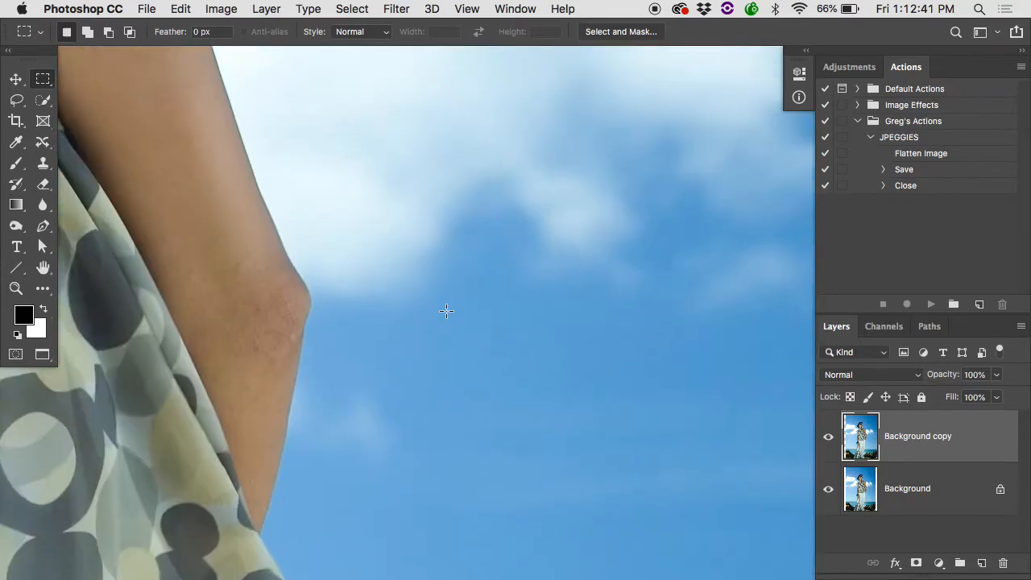
{"action": "left_click", "coordinate": [837, 432]}
{"action": "left_click", "coordinate": [837, 431]}
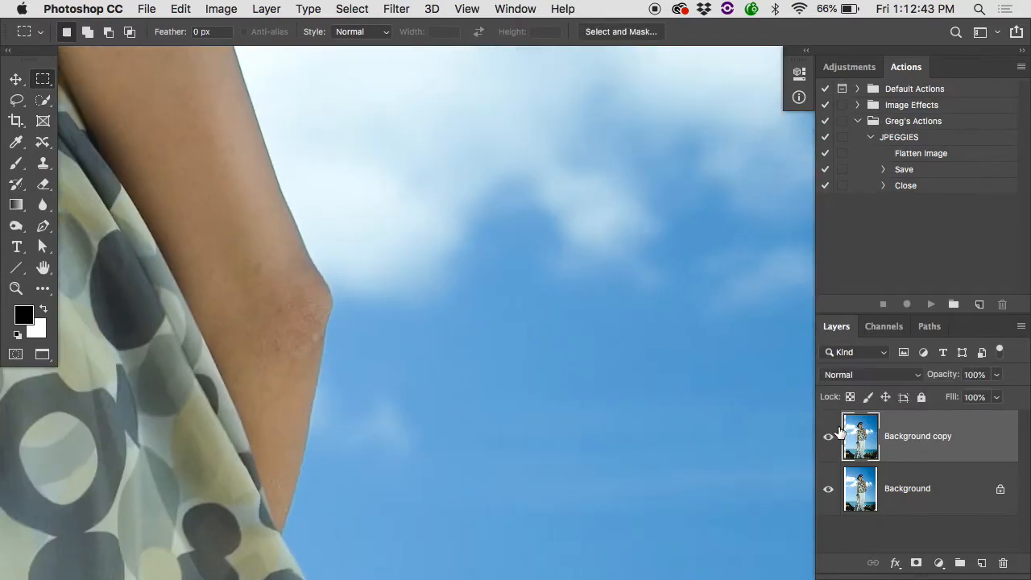
{"action": "left_click", "coordinate": [838, 432]}
{"action": "left_click", "coordinate": [829, 436]}
{"action": "left_click", "coordinate": [838, 431]}
{"action": "left_click", "coordinate": [837, 431]}
Add a layer mask to the Background copy layer and compare the elbow with the original Background layer.
{"action": "left_click", "coordinate": [914, 560]}
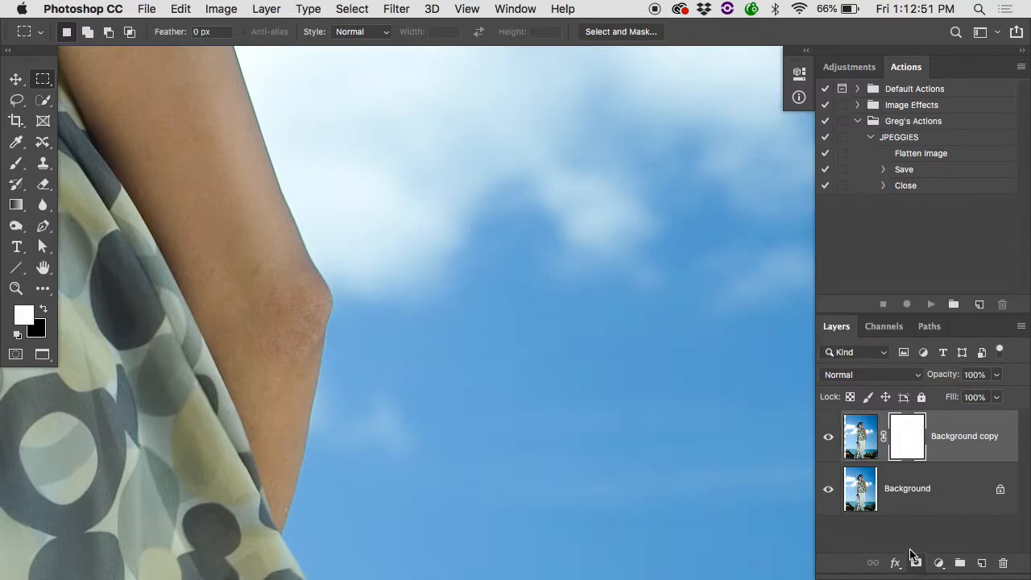
{"action": "left_click", "coordinate": [829, 437]}
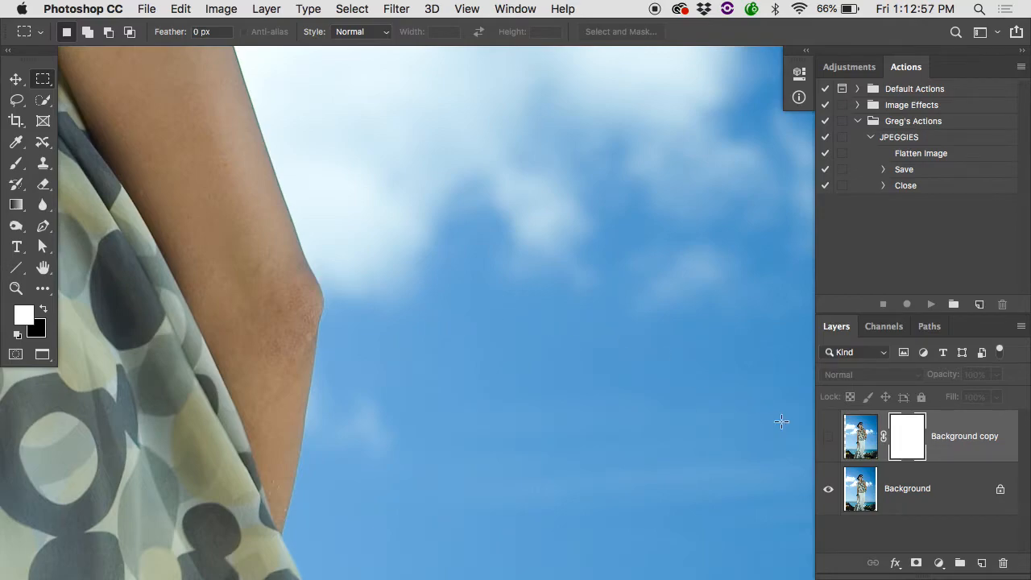
{"action": "left_click", "coordinate": [829, 437]}
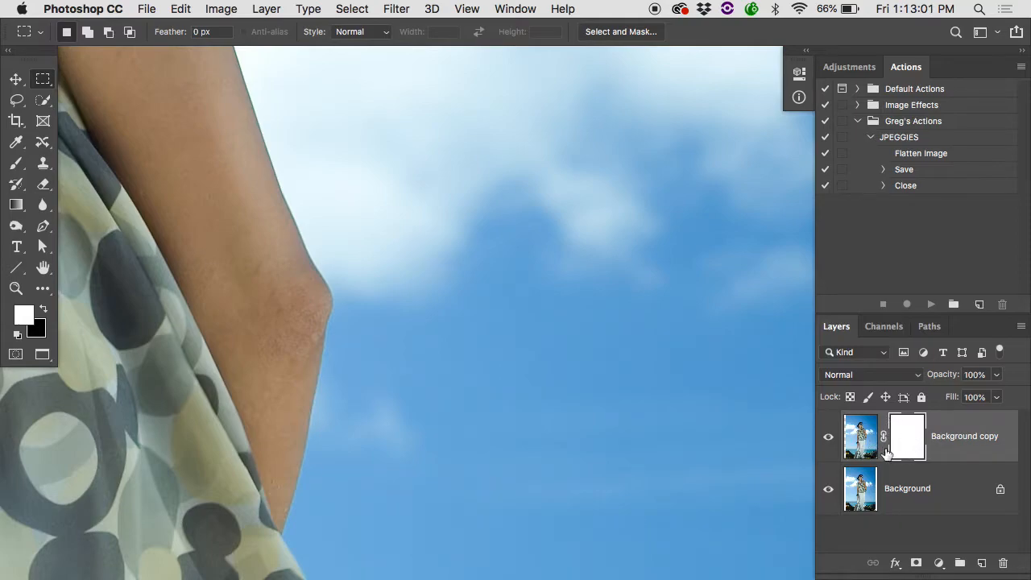
Paint black on the Background copy mask with a smaller soft brush along the outer edge of the elbow and forearm.
{"action": "key", "text": "b"}
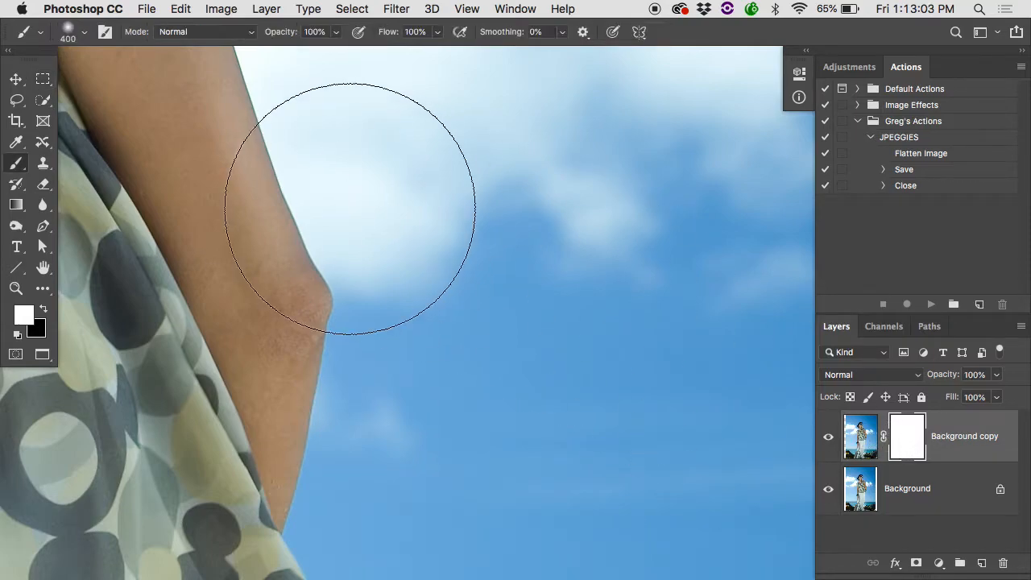
{"action": "key", "text": "c"}
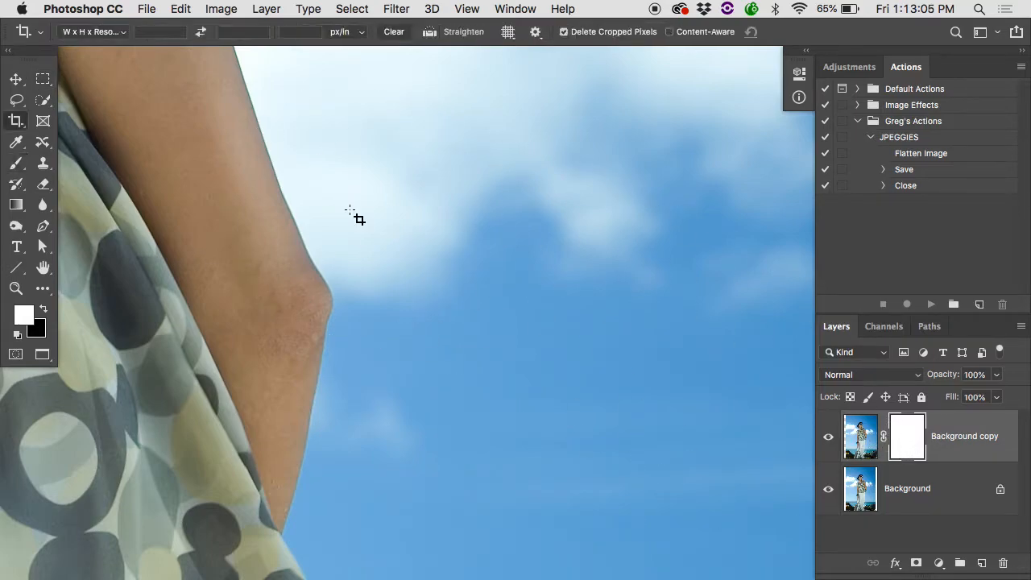
{"action": "key", "text": "b"}
{"action": "key", "text": "x"}
{"action": "key", "text": "bracketleft"}
{"action": "key", "text": "bracketleft"}
{"action": "key", "text": "bracketleft"}
{"action": "key", "text": "bracketleft"}
{"action": "key", "text": "bracketleft"}
{"action": "key", "text": "bracketleft"}
{"action": "key", "text": "bracketleft"}
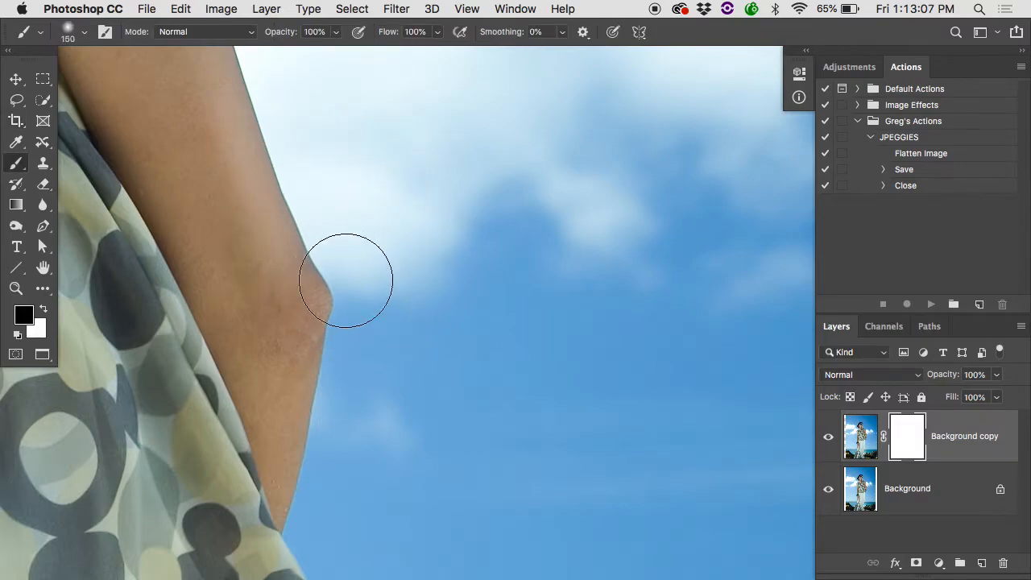
{"action": "mouse_move", "coordinate": [345, 264]}
{"action": "left_mouse_down"}
{"action": "mouse_move", "coordinate": [333, 344]}
{"action": "mouse_move", "coordinate": [326, 259]}
{"action": "mouse_move", "coordinate": [303, 184]}
{"action": "mouse_move", "coordinate": [325, 305]}
{"action": "mouse_move", "coordinate": [303, 528]}
{"action": "mouse_move", "coordinate": [309, 449]}
{"action": "left_mouse_up"}
Compare the blouse hem with the original and paint black on the mask over its outer corner with a 100 px brush.
{"action": "scroll", "coordinate": [310, 449], "scroll_direction": "down", "scroll_amount": 5}
{"action": "left_click", "coordinate": [827, 435]}
{"action": "left_click", "coordinate": [834, 439]}
{"action": "left_click", "coordinate": [834, 439]}
{"action": "left_click", "coordinate": [835, 438]}
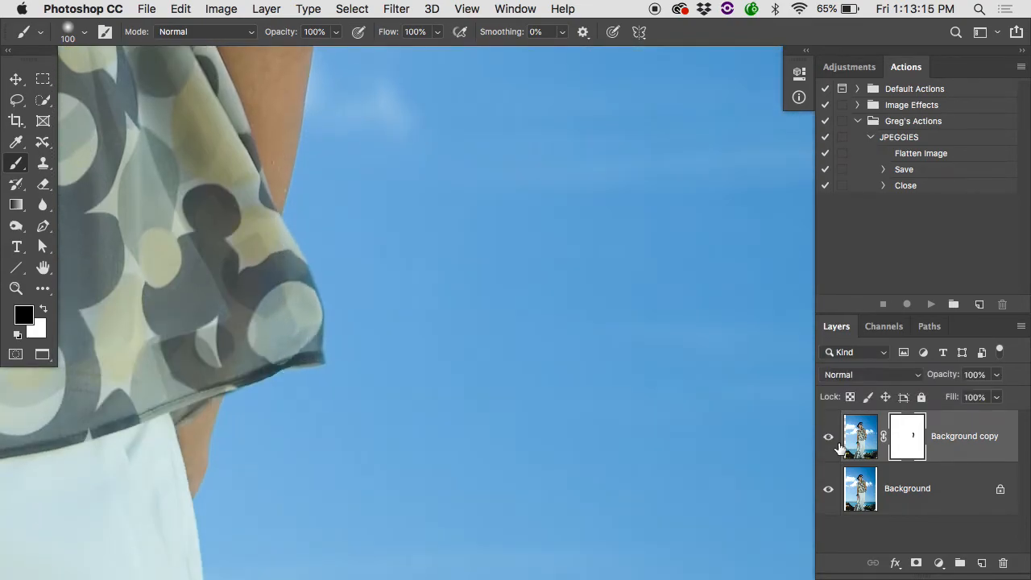
{"action": "mouse_move", "coordinate": [338, 380]}
{"action": "left_mouse_down"}
{"action": "mouse_move", "coordinate": [314, 244]}
{"action": "mouse_move", "coordinate": [312, 358]}
{"action": "mouse_move", "coordinate": [287, 356]}
{"action": "left_mouse_up"}
Compare the full photo with and without the masked Background copy layer to check the widened side.
{"action": "scroll", "coordinate": [319, 336], "scroll_direction": "down", "scroll_amount": 10}
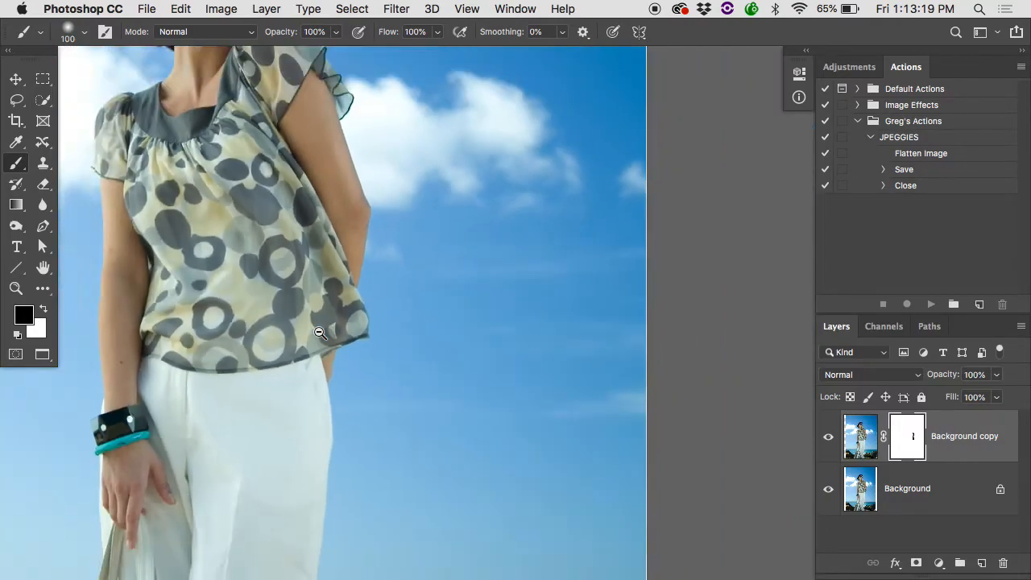
{"action": "left_click", "coordinate": [830, 437]}
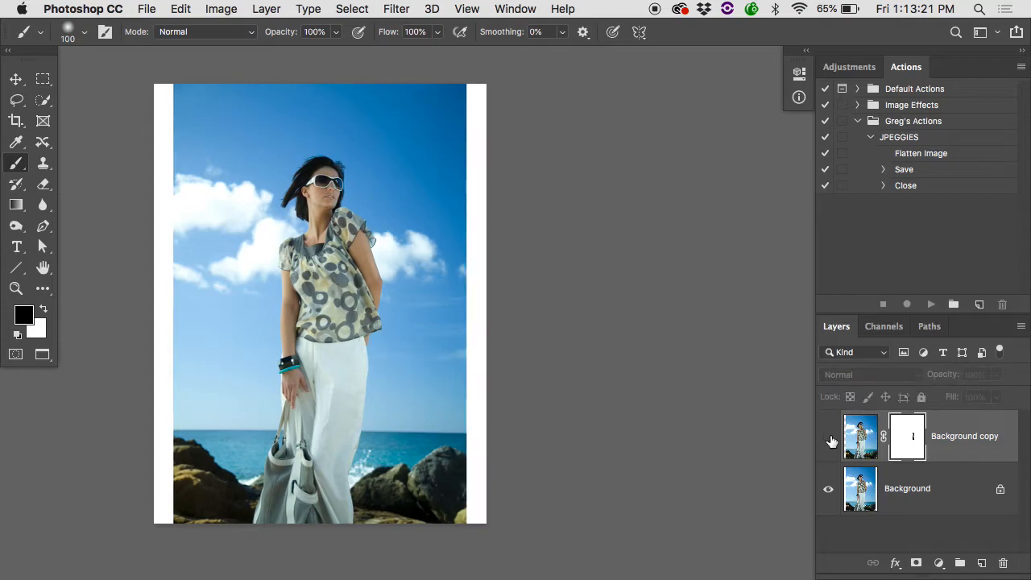
{"action": "left_click", "coordinate": [829, 437]}
{"action": "left_click", "coordinate": [830, 437]}
{"action": "left_click", "coordinate": [830, 437]}
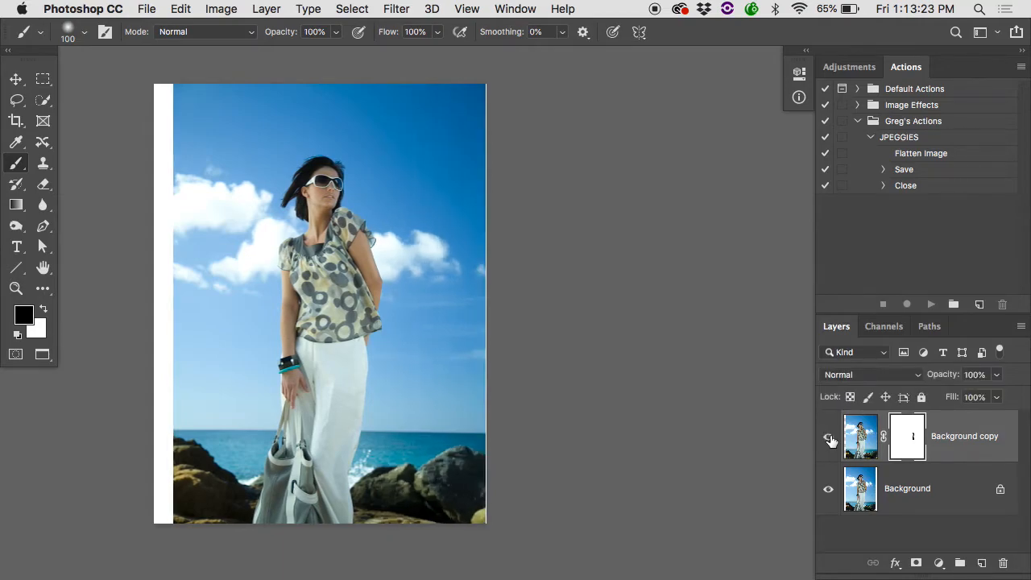
{"action": "left_click", "coordinate": [829, 437]}
{"action": "left_click", "coordinate": [830, 437]}
Revert the photo to its original state and duplicate the Background layer.
{"action": "left_click", "coordinate": [158, 8]}
{"action": "left_click", "coordinate": [179, 160]}
{"action": "left_click_drag", "start_coordinate": [846, 423], "coordinate": [981, 563]}
Widen the canvas to 11 inches with a white extension on both sides of the photo.
{"action": "left_click", "coordinate": [220, 8]}
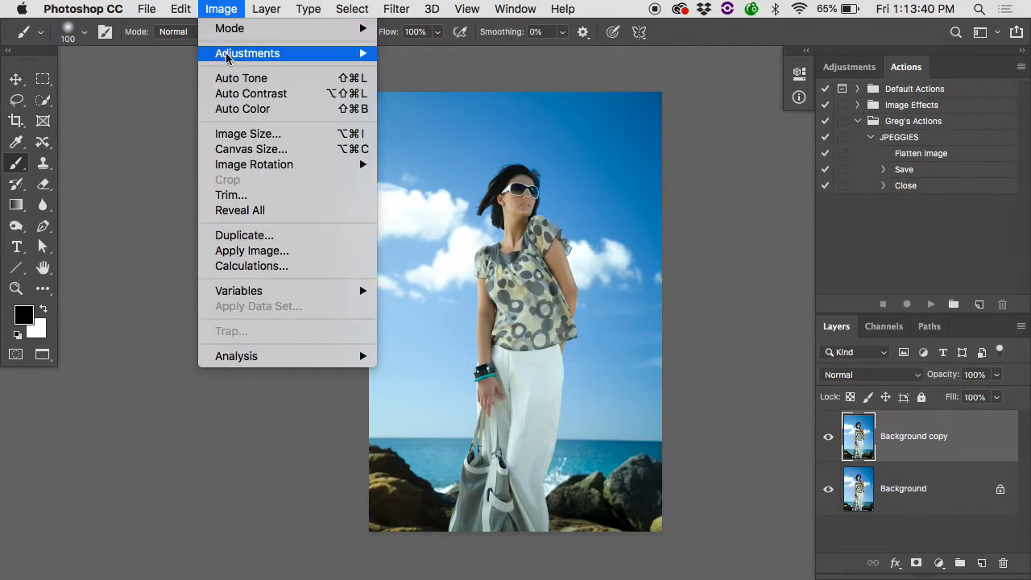
{"action": "left_click", "coordinate": [242, 150]}
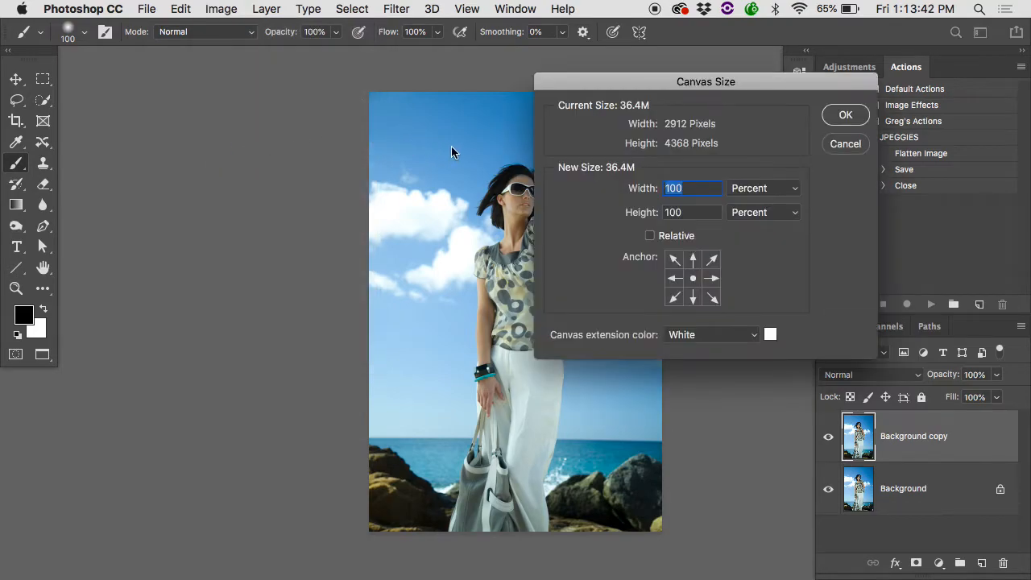
{"action": "left_click", "coordinate": [737, 189]}
{"action": "left_click", "coordinate": [747, 213]}
{"action": "type", "text": "11"}
{"action": "left_click", "coordinate": [845, 115]}
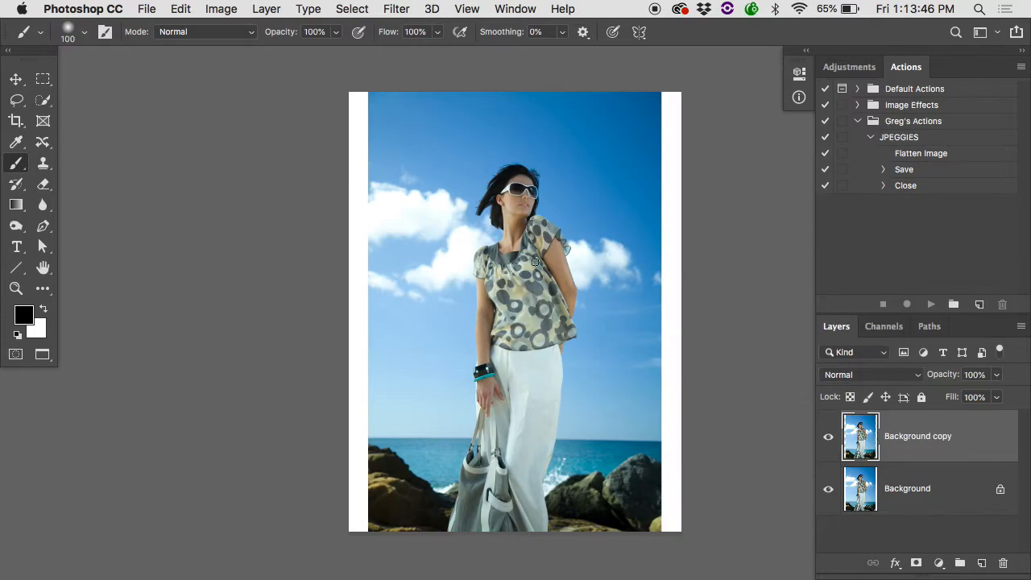
Select a full-height rectangle from the canvas's right edge to the outer edge of the woman's blouse, including the white border.
{"action": "key", "text": "m"}
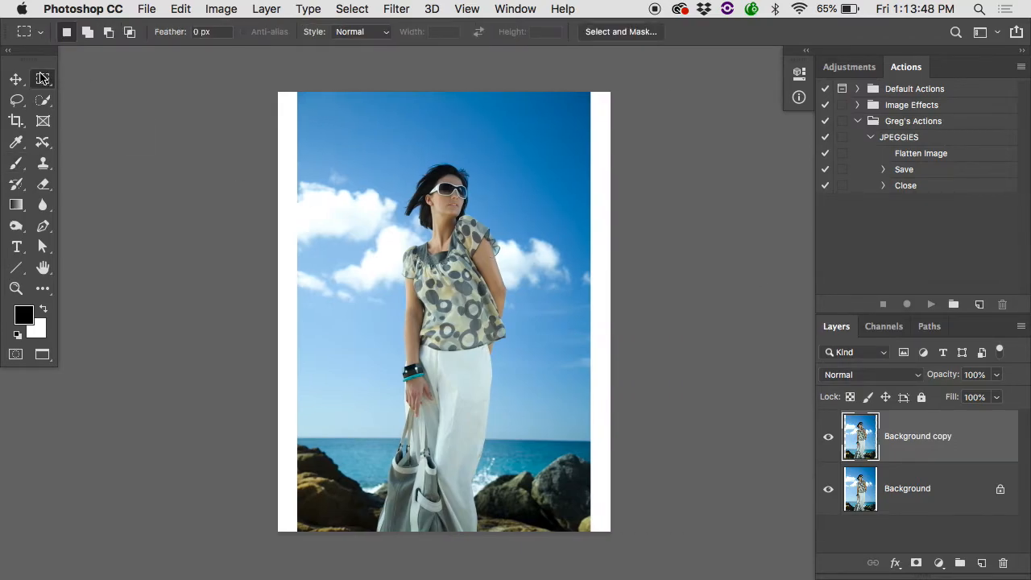
{"action": "left_click_drag", "start_coordinate": [633, 78], "coordinate": [574, 250]}
{"action": "left_click_drag", "start_coordinate": [506, 537], "coordinate": [500, 538]}
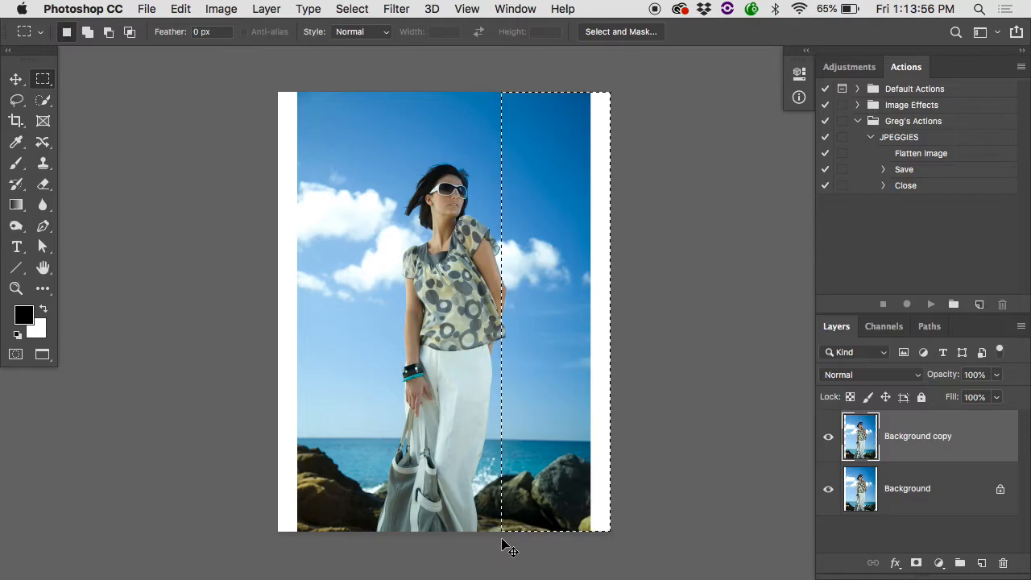
Stretch the selected area with Free Transform to about 121% width over the white border and deselect it.
{"action": "key", "text": "super+t"}
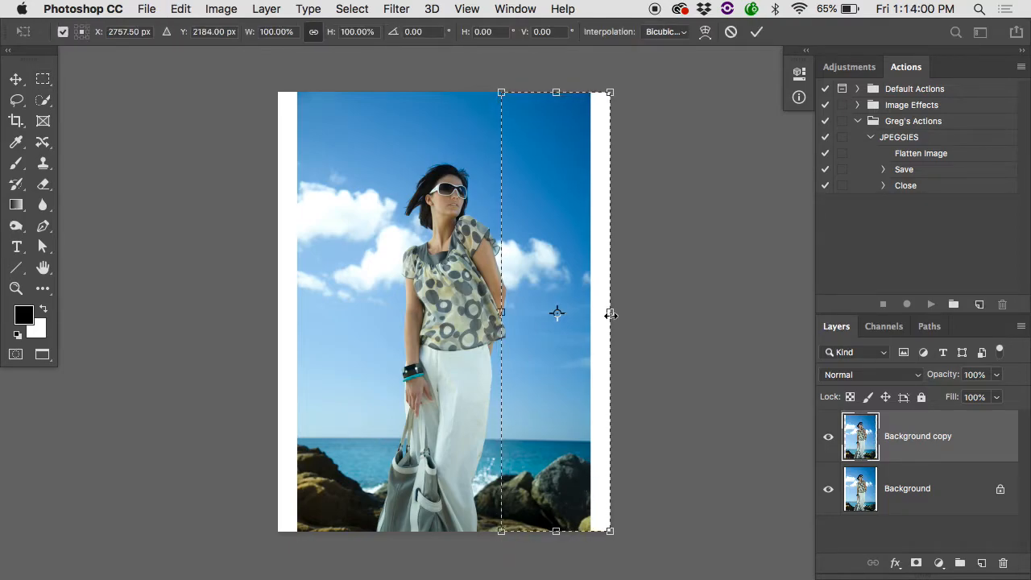
{"action": "left_click_drag", "start_coordinate": [610, 315], "coordinate": [635, 315]}
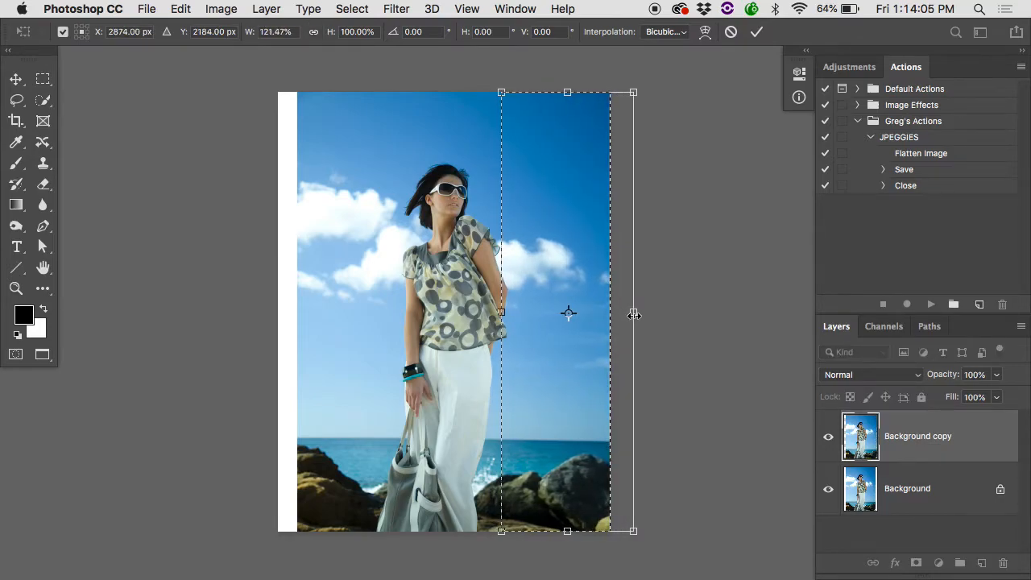
{"action": "key", "text": "Return"}
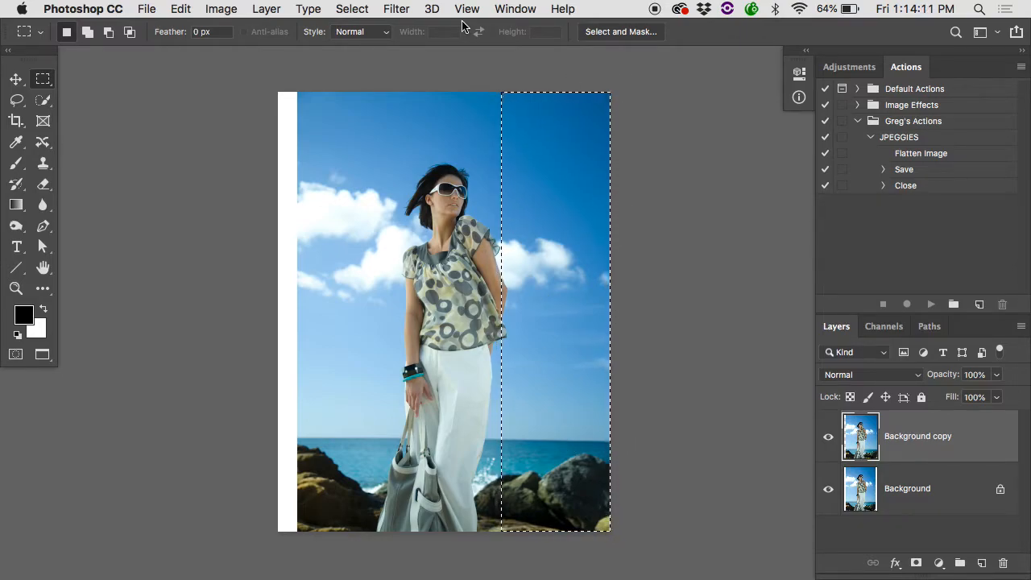
{"action": "left_click", "coordinate": [352, 8]}
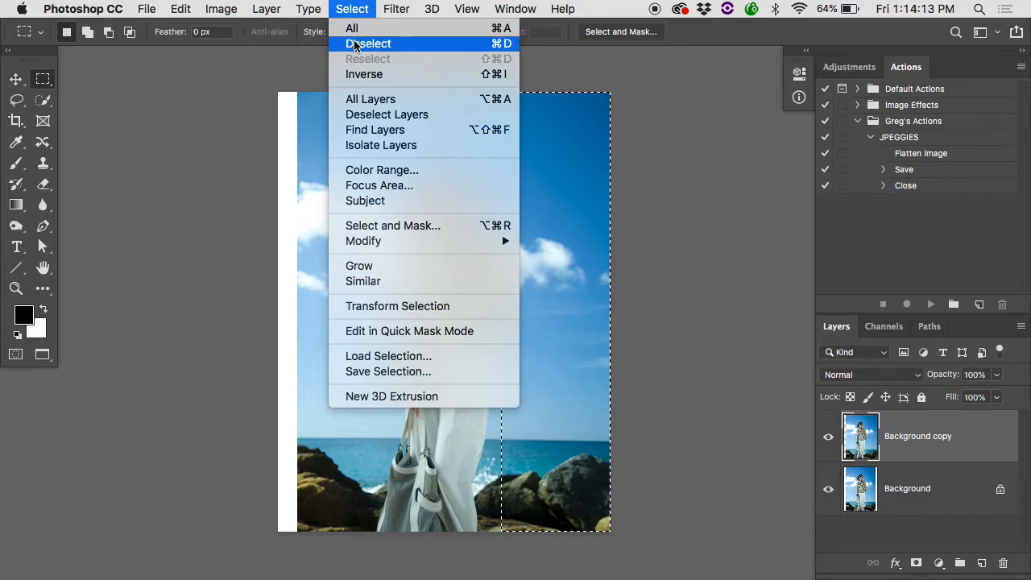
{"action": "left_click", "coordinate": [480, 45]}
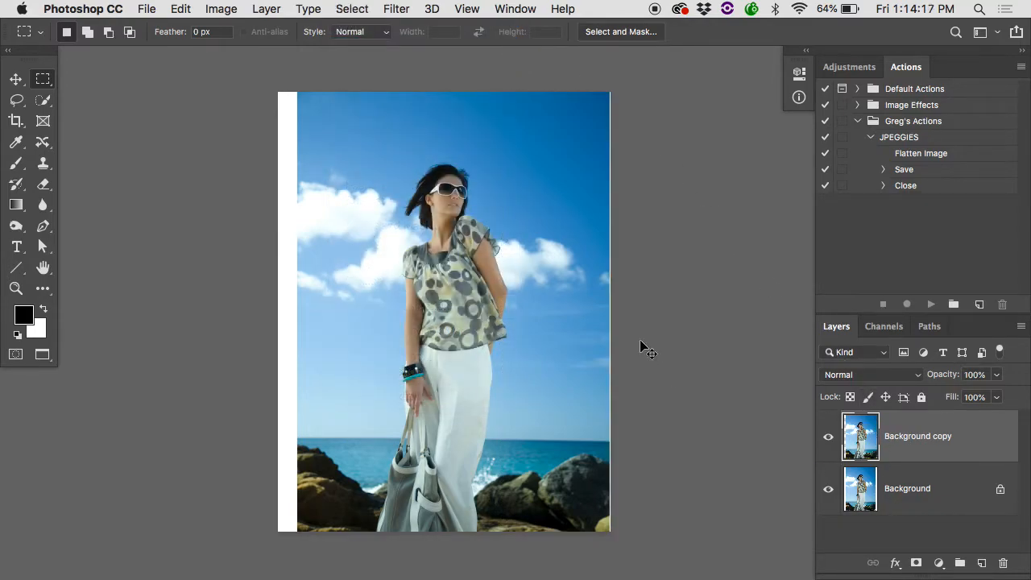
Add a layer mask to the Background copy layer and ready the Brush tool with the default white and black colours.
{"action": "left_click", "coordinate": [569, 289]}
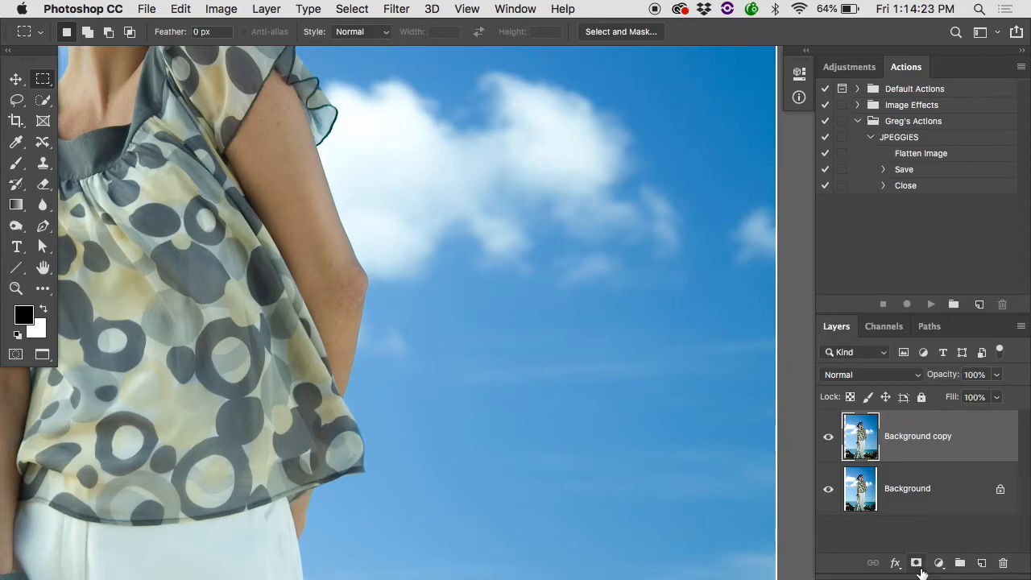
{"action": "left_click", "coordinate": [917, 563]}
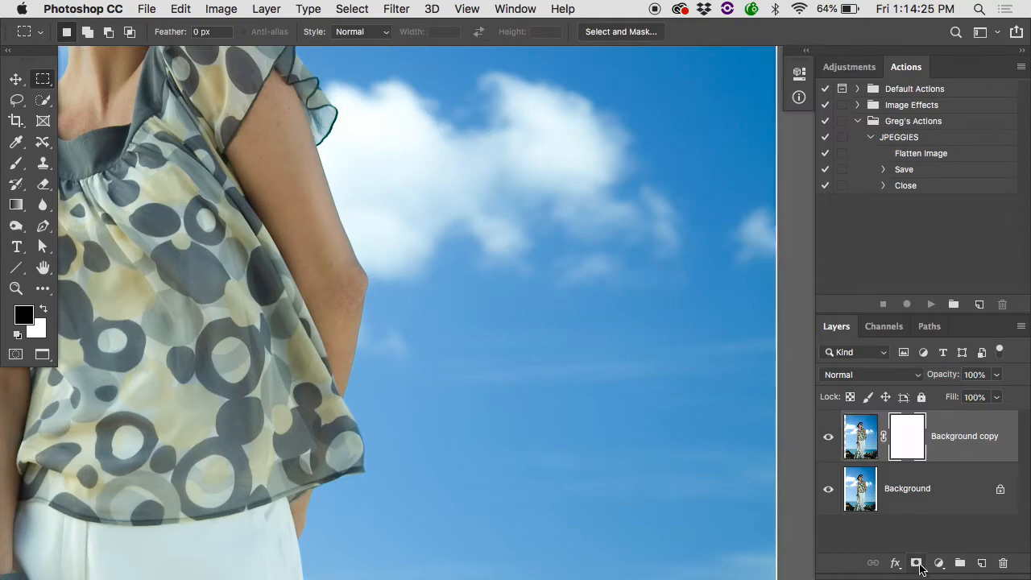
{"action": "key", "text": "b"}
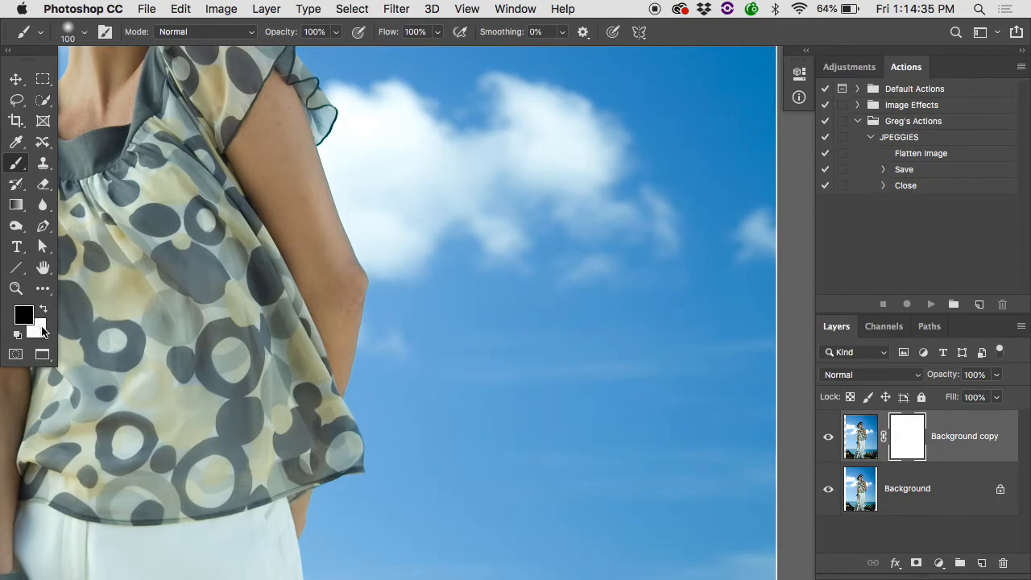
{"action": "key", "text": "x"}
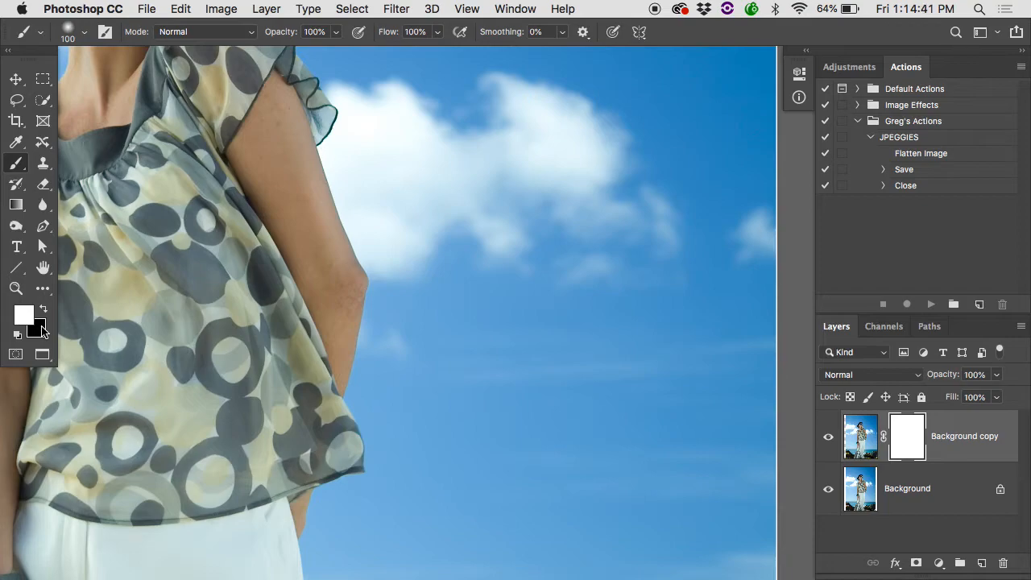
{"action": "key", "text": "d"}
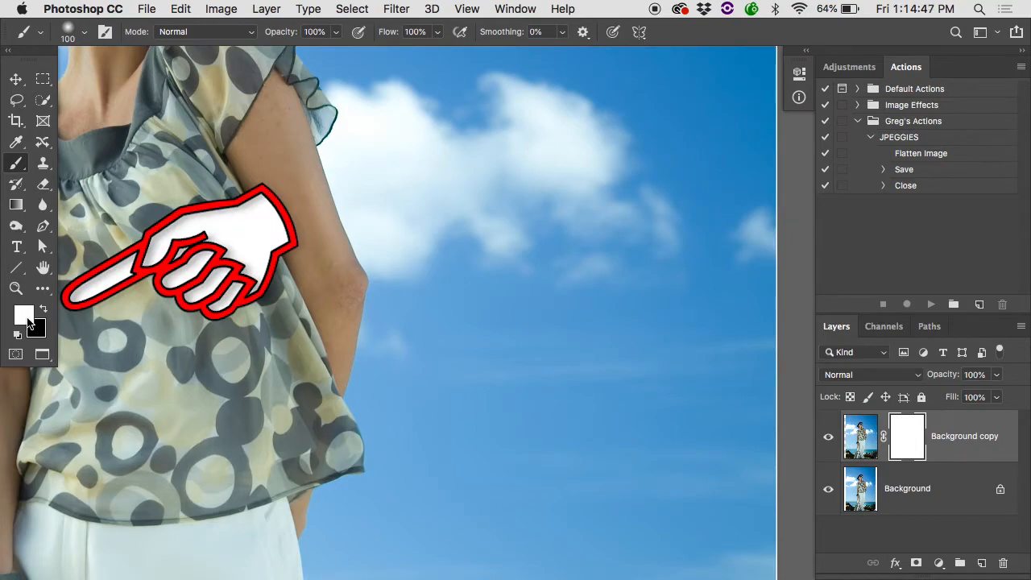
Paint black on the Background copy mask along the outer edge of the bent arm and blouse, checking it with the Background layer hidden.
{"action": "key", "text": "x"}
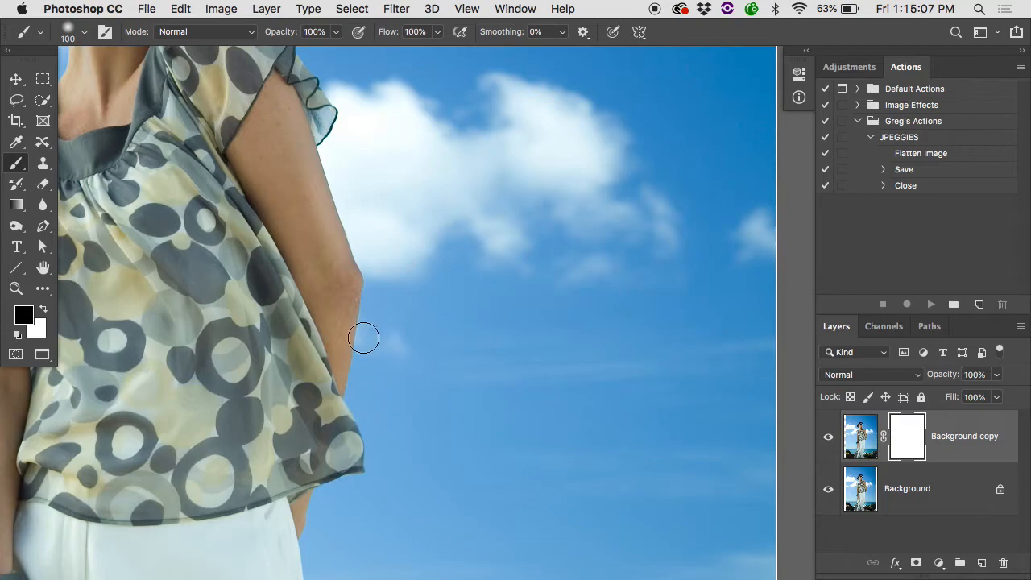
{"action": "mouse_move", "coordinate": [357, 336]}
{"action": "left_mouse_down"}
{"action": "mouse_move", "coordinate": [355, 474]}
{"action": "mouse_move", "coordinate": [357, 427]}
{"action": "mouse_move", "coordinate": [355, 465]}
{"action": "left_mouse_up"}
{"action": "left_click", "coordinate": [829, 489]}
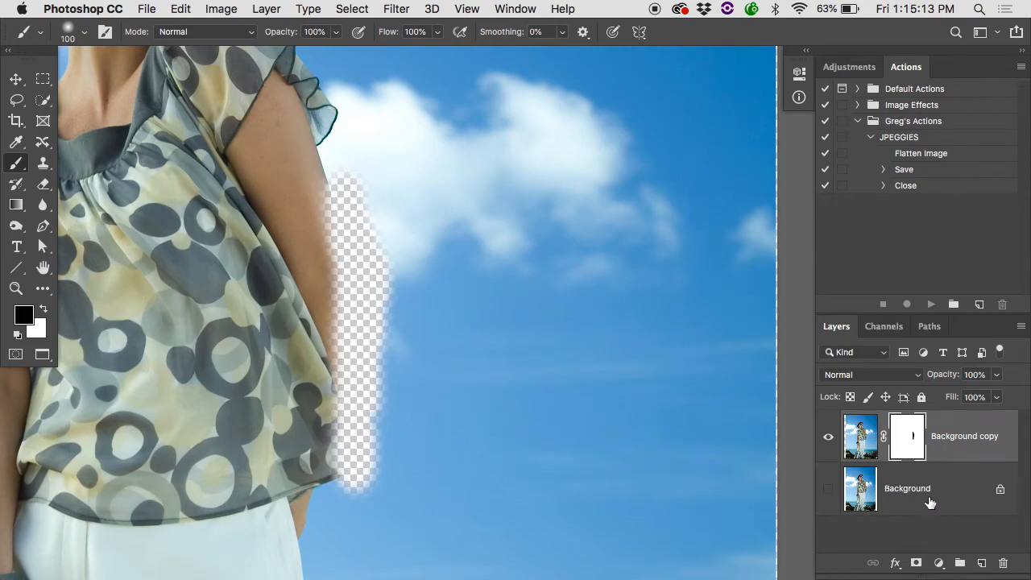
{"action": "left_click", "coordinate": [828, 489]}
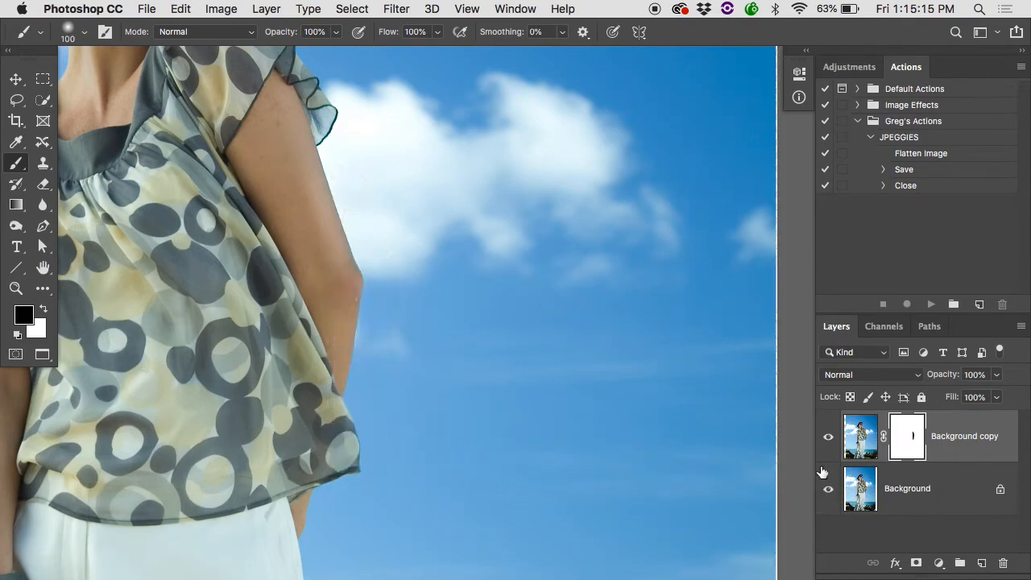
Compare the bent arm, blouse edge and adjoining sky with the Background copy layer hidden and shown, including up close at the elbow.
{"action": "left_click", "coordinate": [829, 439]}
{"action": "left_click", "coordinate": [828, 439]}
{"action": "left_click", "coordinate": [827, 439]}
{"action": "left_click", "coordinate": [828, 438]}
{"action": "left_click", "coordinate": [829, 443]}
{"action": "left_click", "coordinate": [829, 443]}
{"action": "left_click", "coordinate": [828, 443]}
{"action": "left_click", "coordinate": [829, 443]}
{"action": "key", "text": "super+plus"}
{"action": "key", "text": "super+plus"}
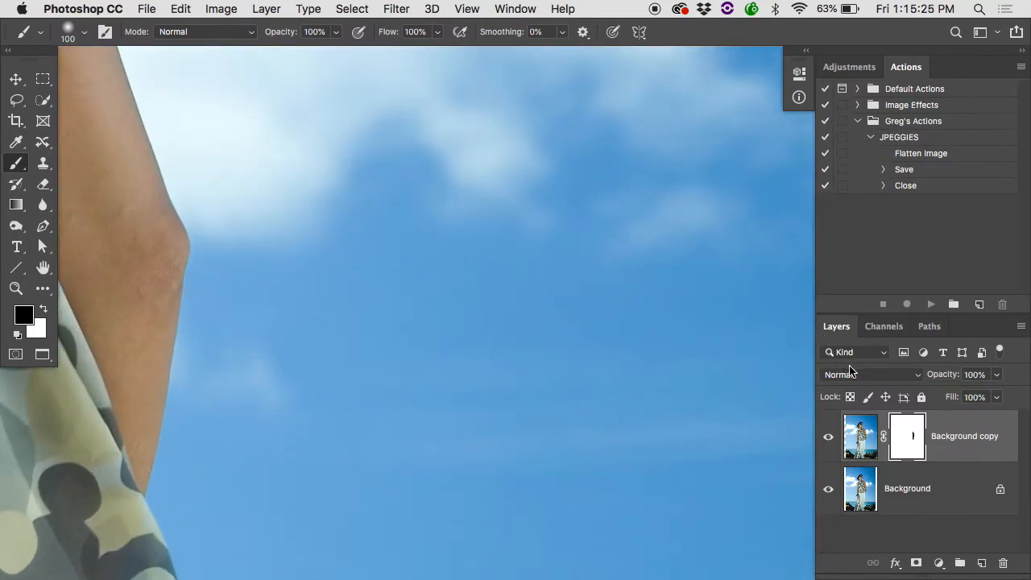
{"action": "left_click", "coordinate": [829, 436]}
{"action": "left_click", "coordinate": [828, 437]}
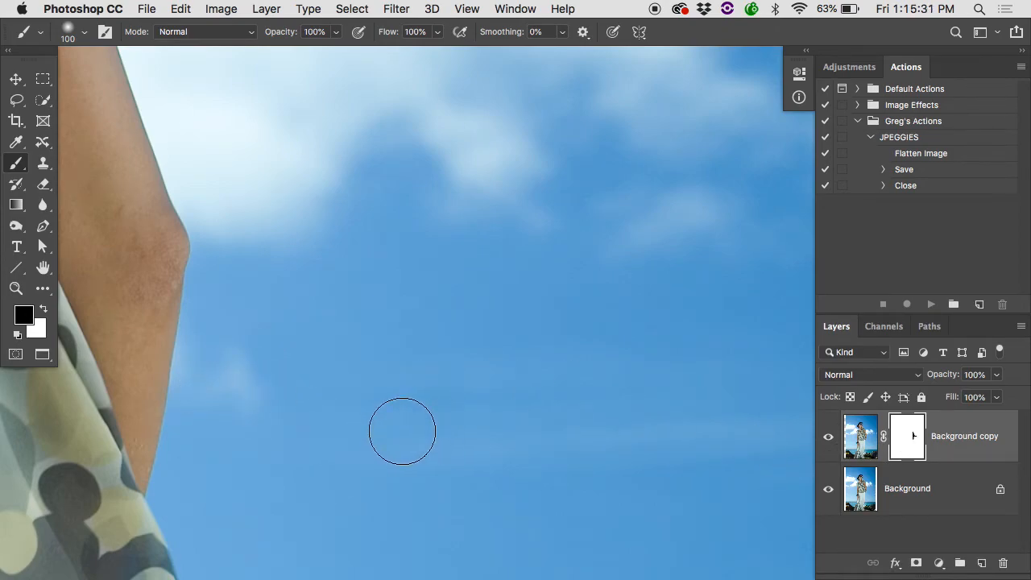
Select a full-height rectangle from the canvas's left edge to the near edge of the woman's sleeve, including the remaining white border.
{"action": "scroll", "coordinate": [402, 431], "scroll_direction": "down", "scroll_amount": 5}
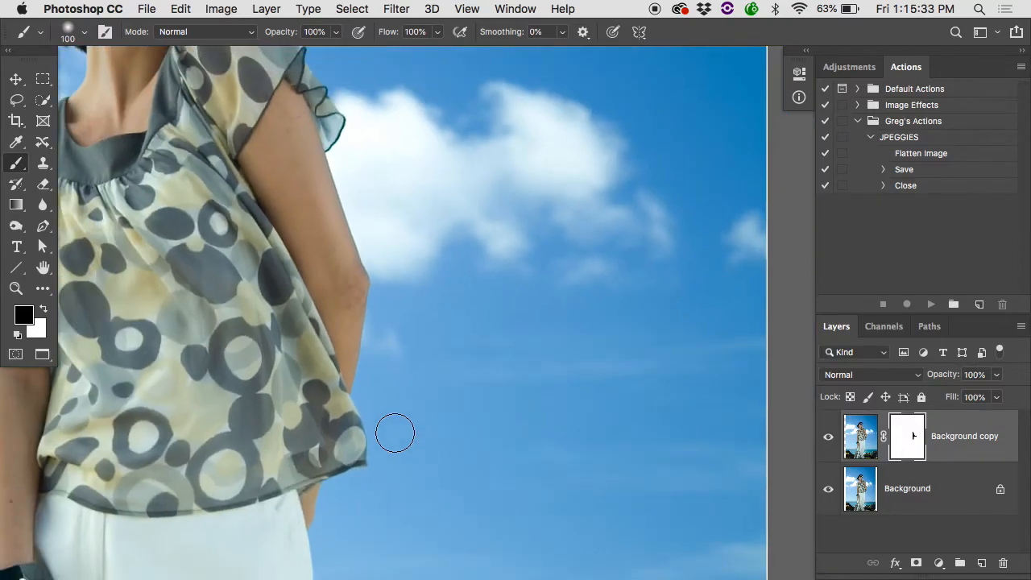
{"action": "scroll", "coordinate": [395, 433], "scroll_direction": "down", "scroll_amount": 10}
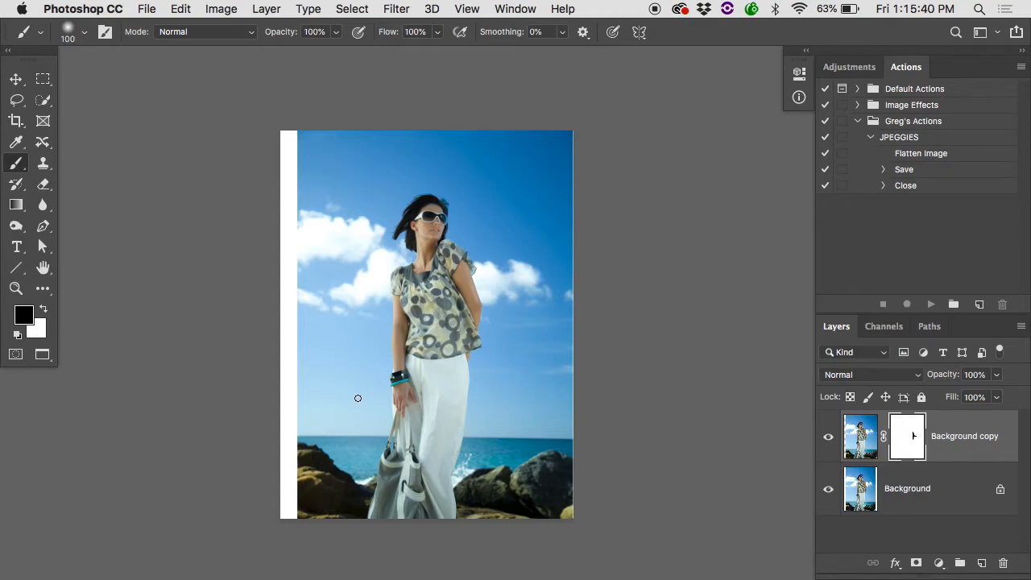
{"action": "key", "text": "m"}
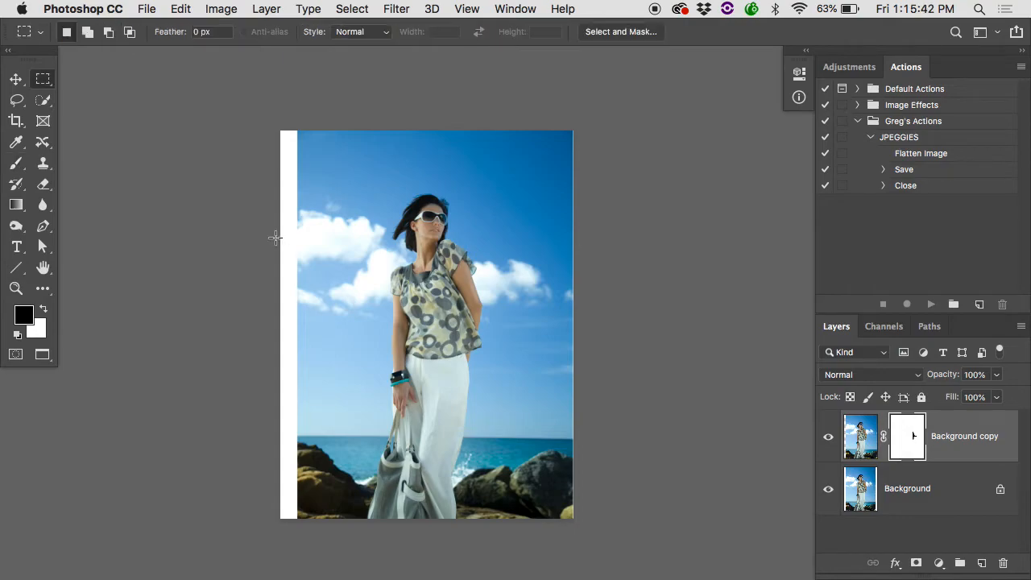
{"action": "mouse_move", "coordinate": [245, 115]}
{"action": "left_mouse_down"}
{"action": "mouse_move", "coordinate": [285, 215]}
{"action": "mouse_move", "coordinate": [341, 423]}
{"action": "mouse_move", "coordinate": [392, 539]}
{"action": "left_mouse_up"}
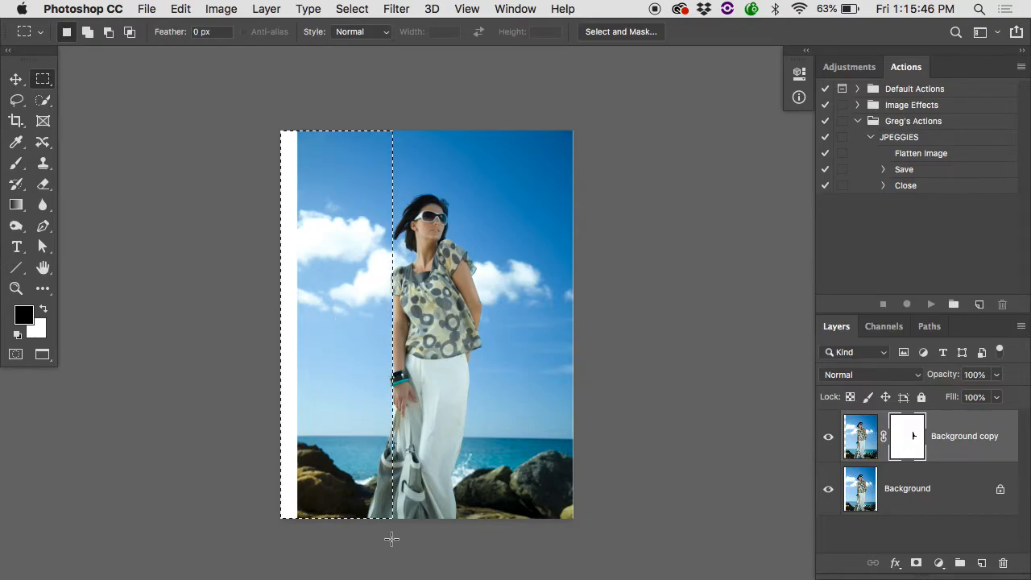
{"action": "key", "text": "super+plus"}
{"action": "key", "text": "super+plus"}
{"action": "key", "text": "super+plus"}
{"action": "key", "text": "super+plus"}
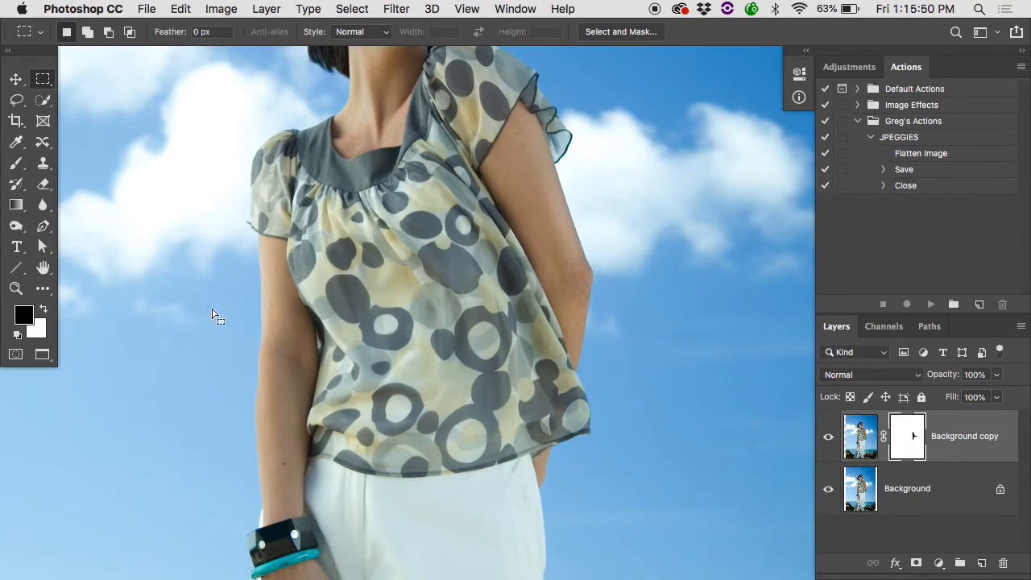
{"action": "key", "text": "super+minus"}
{"action": "key", "text": "super+minus"}
{"action": "key", "text": "super+minus"}
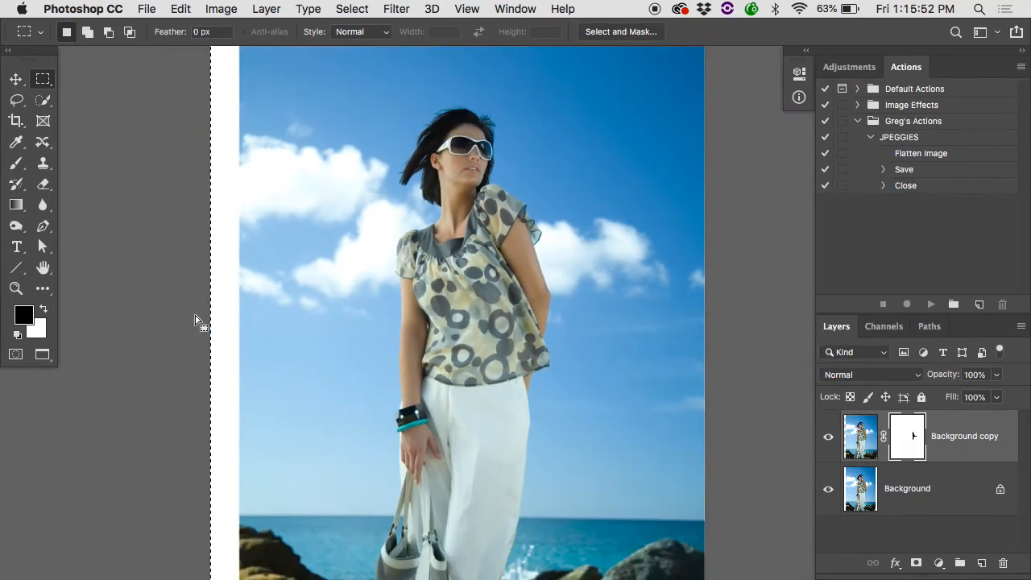
{"action": "key", "text": "super+t"}
{"action": "left_click_drag", "start_coordinate": [290, 321], "coordinate": [261, 321]}
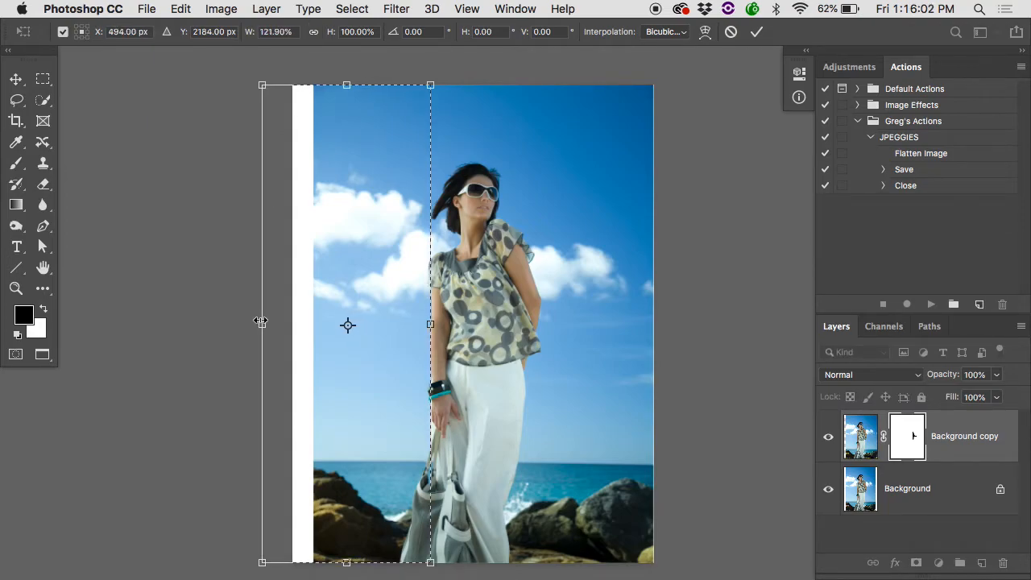
{"action": "key", "text": "super+z"}
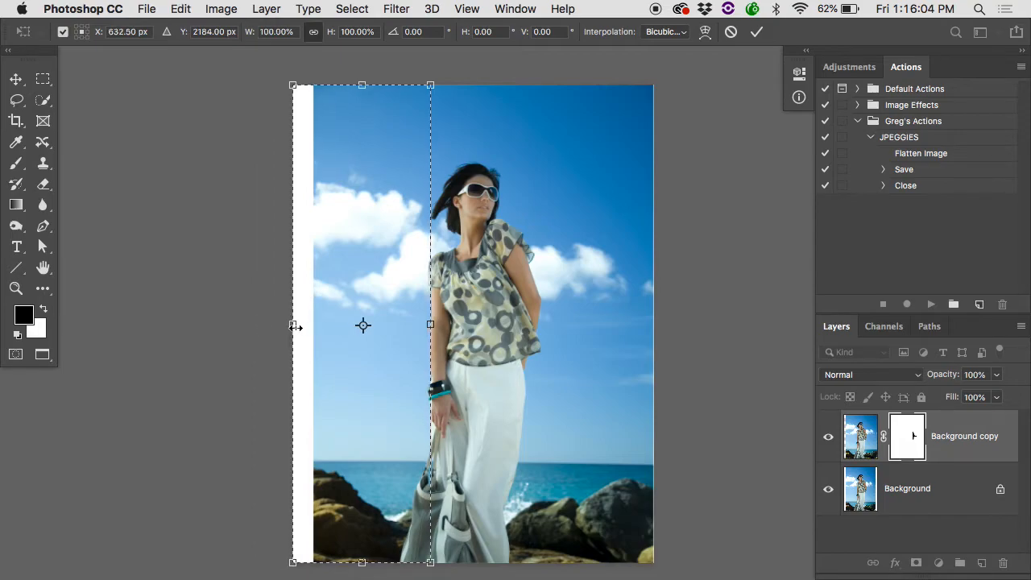
{"action": "left_click_drag", "start_coordinate": [293, 326], "coordinate": [240, 325]}
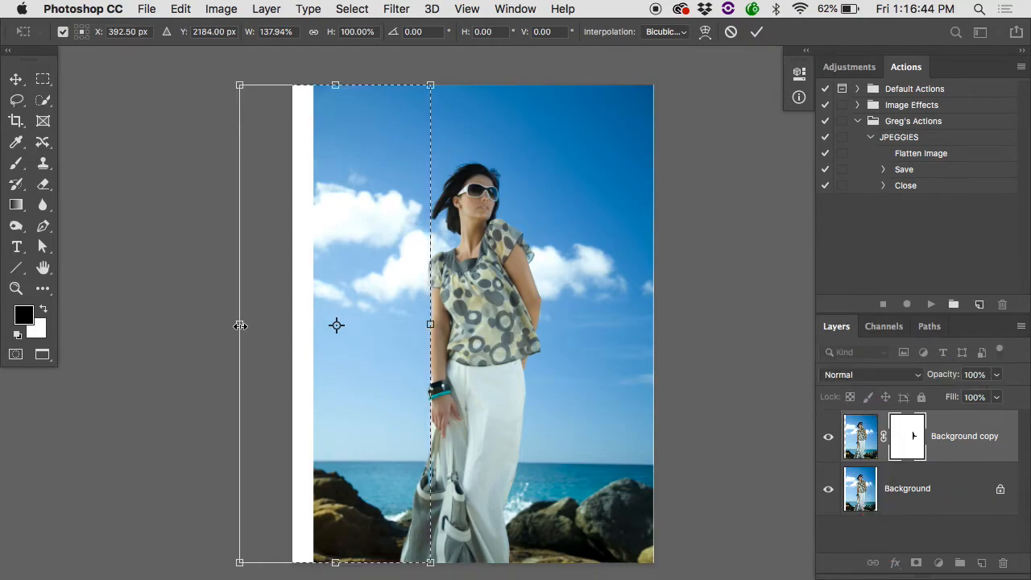
{"action": "key", "text": "Escape"}
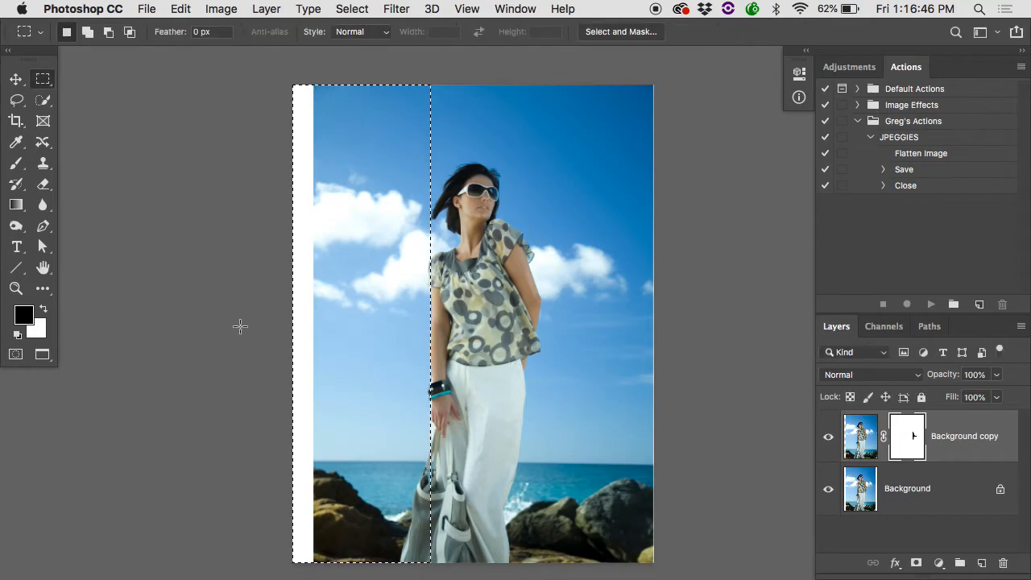
Target the Background copy layer's image instead of its mask, stretch the selected area over the white border with Free Transform, and deselect it.
{"action": "left_click", "coordinate": [864, 433]}
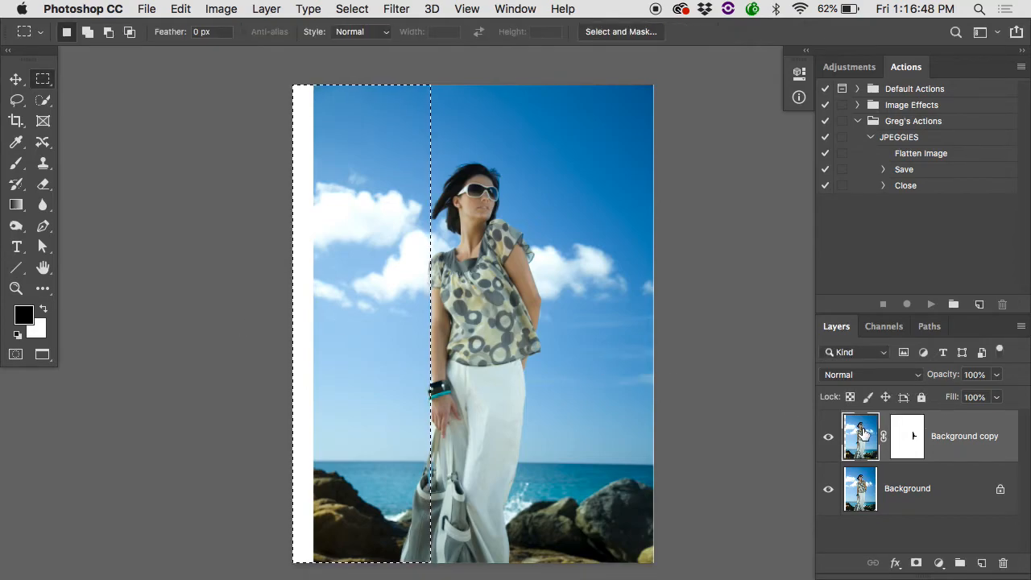
{"action": "key", "text": "super+t"}
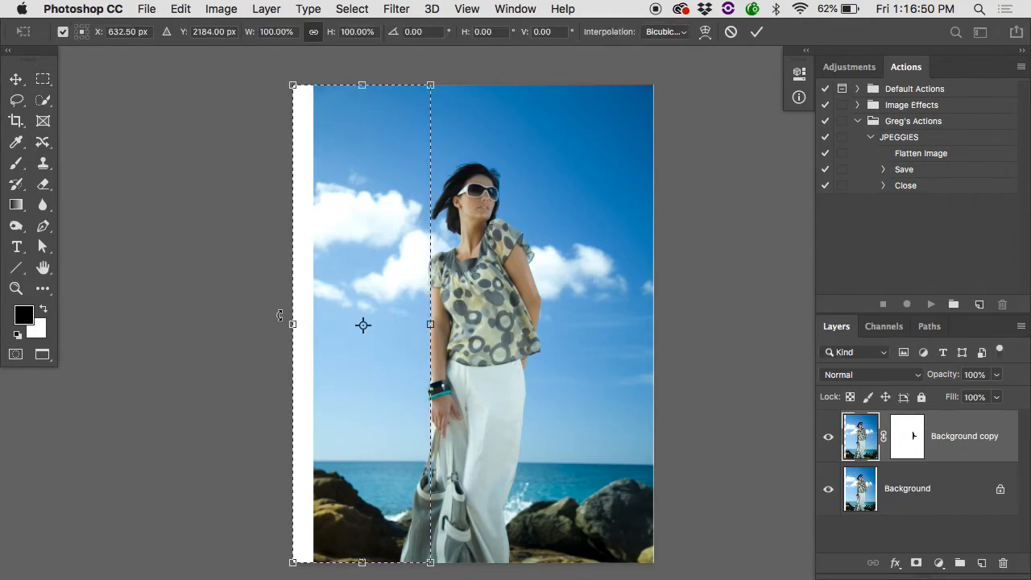
{"action": "left_click_drag", "start_coordinate": [280, 323], "coordinate": [263, 323]}
{"action": "key", "text": "Return"}
Compare the whole picture and a close view of the sleeve and straight arm with the Background copy layer hidden and shown.
{"action": "left_click", "coordinate": [830, 436]}
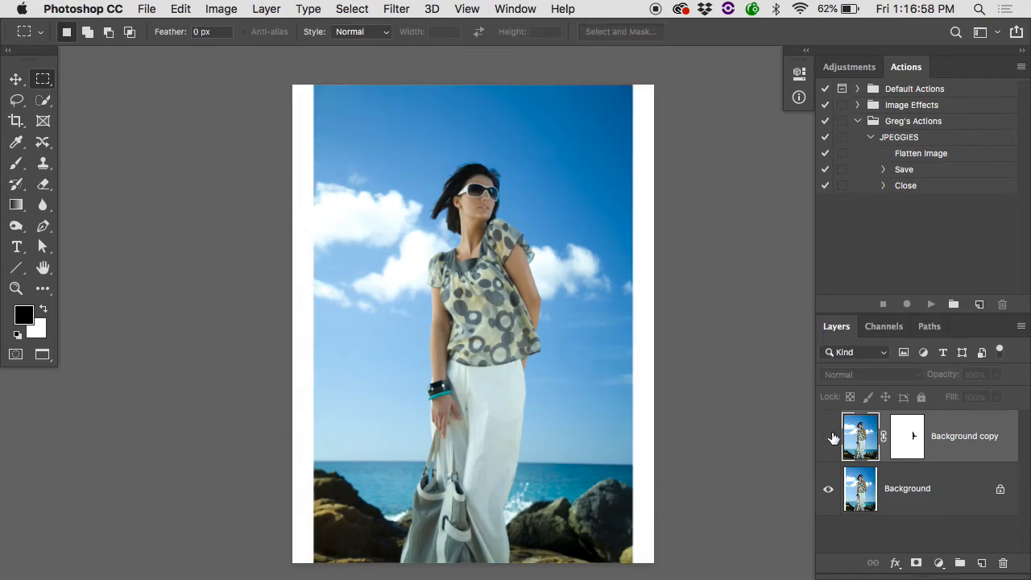
{"action": "left_click", "coordinate": [829, 435]}
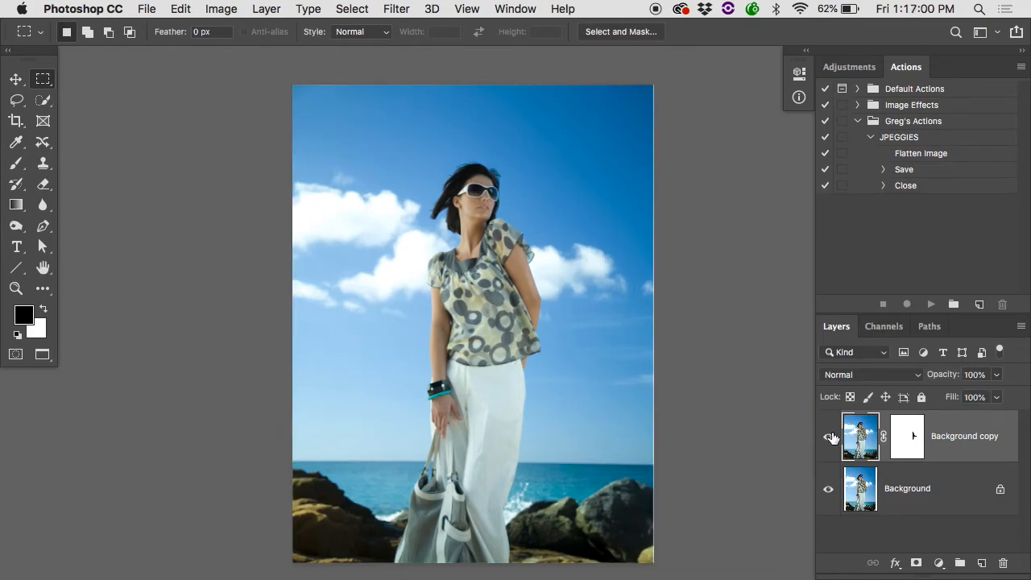
{"action": "left_click", "coordinate": [830, 435]}
{"action": "left_click", "coordinate": [829, 435]}
{"action": "left_click", "coordinate": [429, 279], "text": "super"}
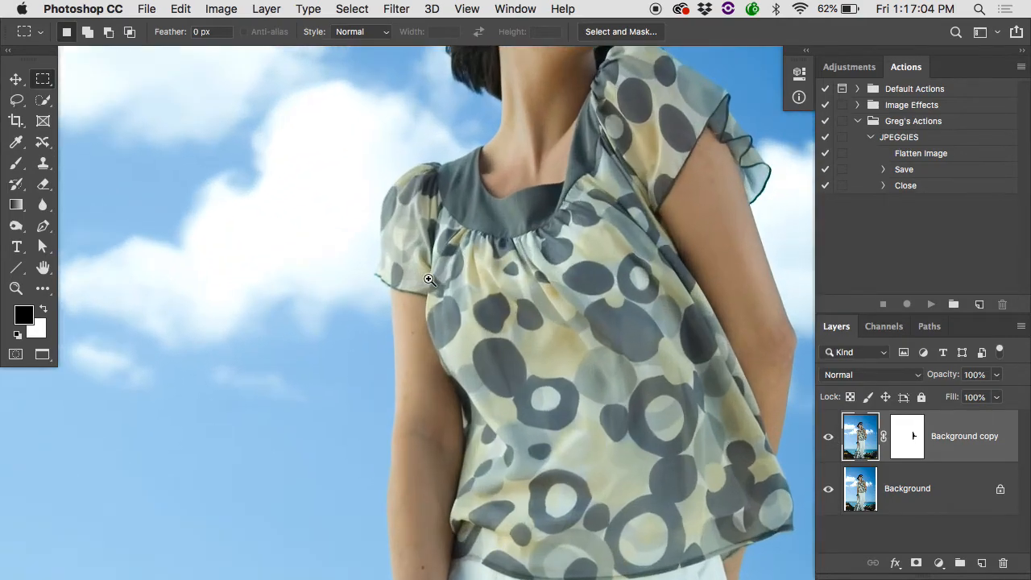
{"action": "left_click", "coordinate": [828, 438]}
{"action": "left_click", "coordinate": [828, 438]}
{"action": "left_click", "coordinate": [828, 438]}
{"action": "left_click", "coordinate": [828, 438]}
{"action": "left_click", "coordinate": [828, 439]}
{"action": "left_click", "coordinate": [828, 439]}
Examine the bracelet, hand, trousers and handbag for distortion by hiding and showing the Background copy layer.
{"action": "scroll", "coordinate": [533, 470], "scroll_direction": "down", "scroll_amount": 10}
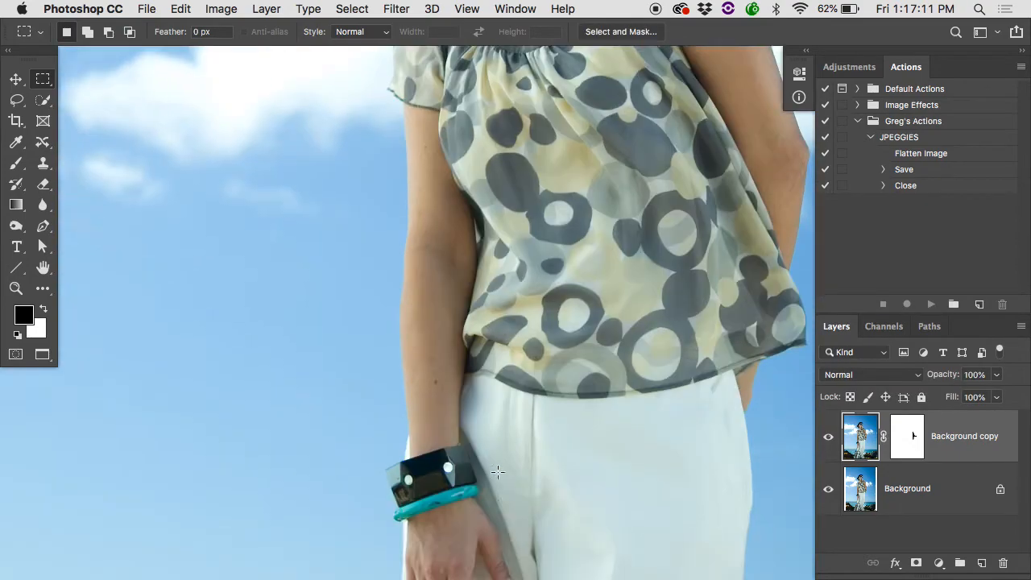
{"action": "left_click", "coordinate": [827, 435]}
{"action": "left_click", "coordinate": [828, 436]}
{"action": "left_click", "coordinate": [827, 436]}
{"action": "left_click", "coordinate": [827, 436]}
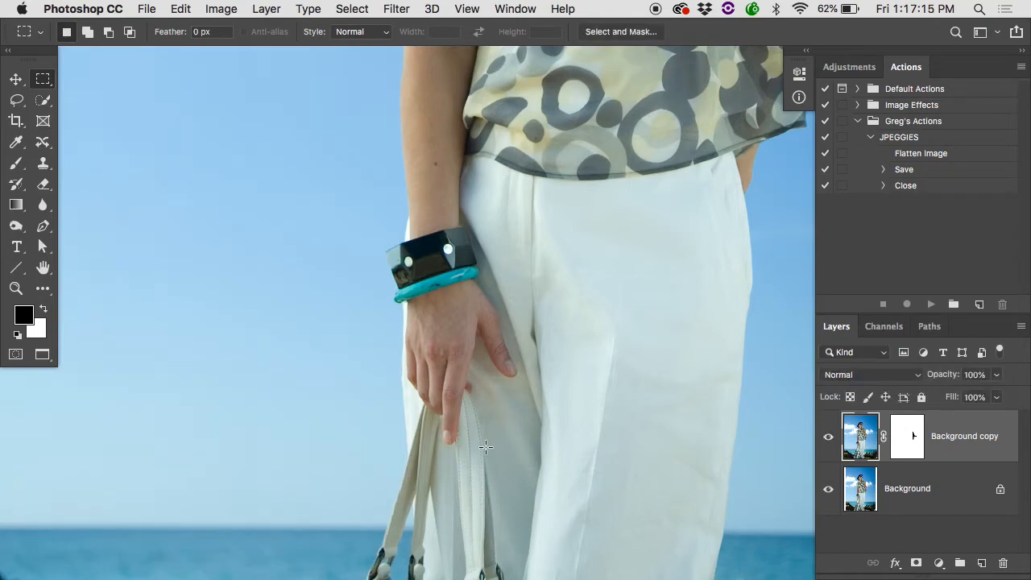
{"action": "scroll", "coordinate": [732, 468], "scroll_direction": "down", "scroll_amount": 15}
{"action": "left_click", "coordinate": [828, 435]}
{"action": "left_click", "coordinate": [828, 436]}
{"action": "left_click", "coordinate": [828, 437]}
{"action": "left_click", "coordinate": [828, 438]}
Paint black with the Brush on the Background copy mask along the trouser edge beside the hand and around the bag's strap.
{"action": "left_click", "coordinate": [903, 424]}
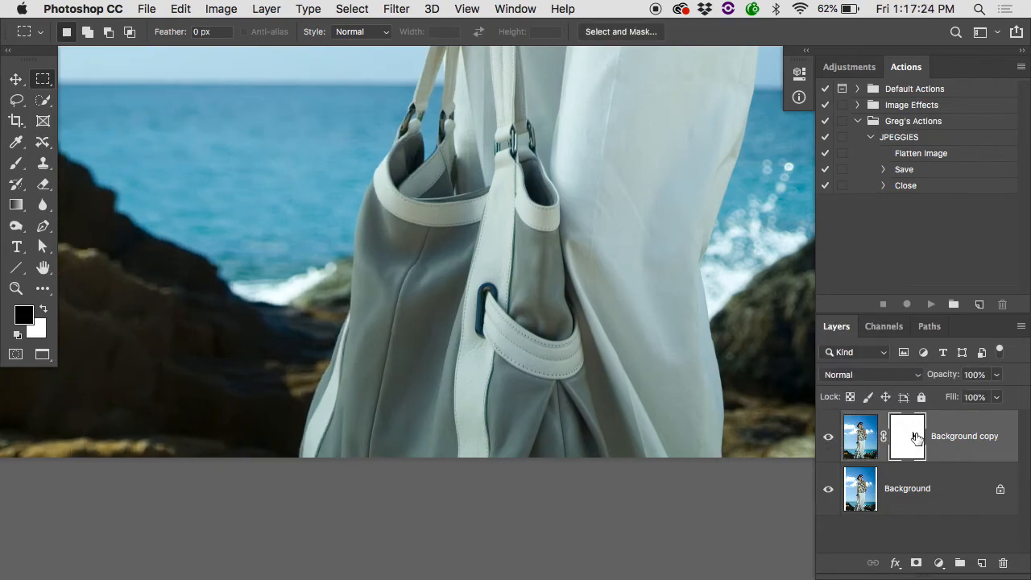
{"action": "key", "text": "b"}
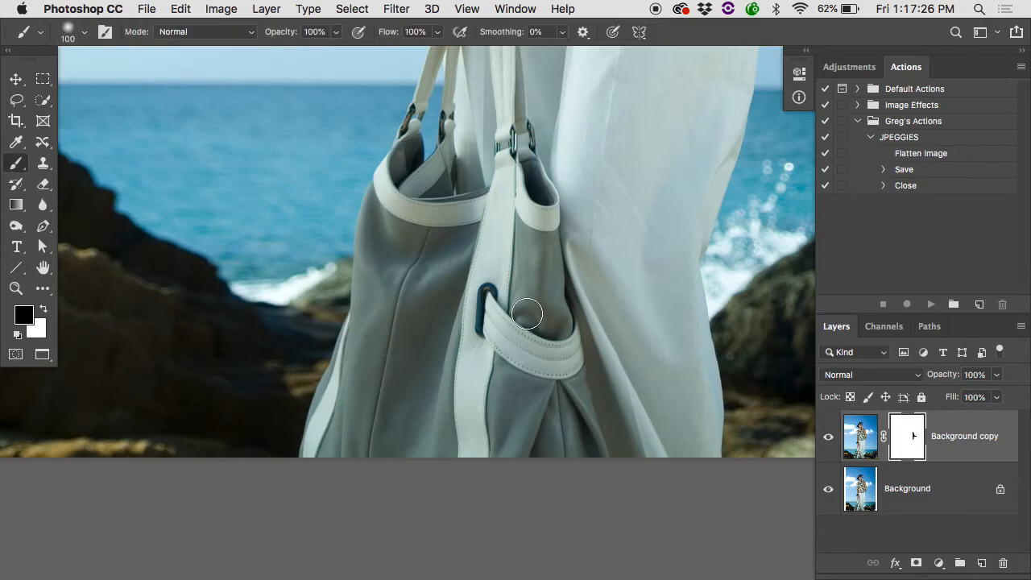
{"action": "scroll", "coordinate": [437, 119], "scroll_direction": "up", "scroll_amount": 5}
{"action": "scroll", "coordinate": [436, 119], "scroll_direction": "up", "scroll_amount": 3}
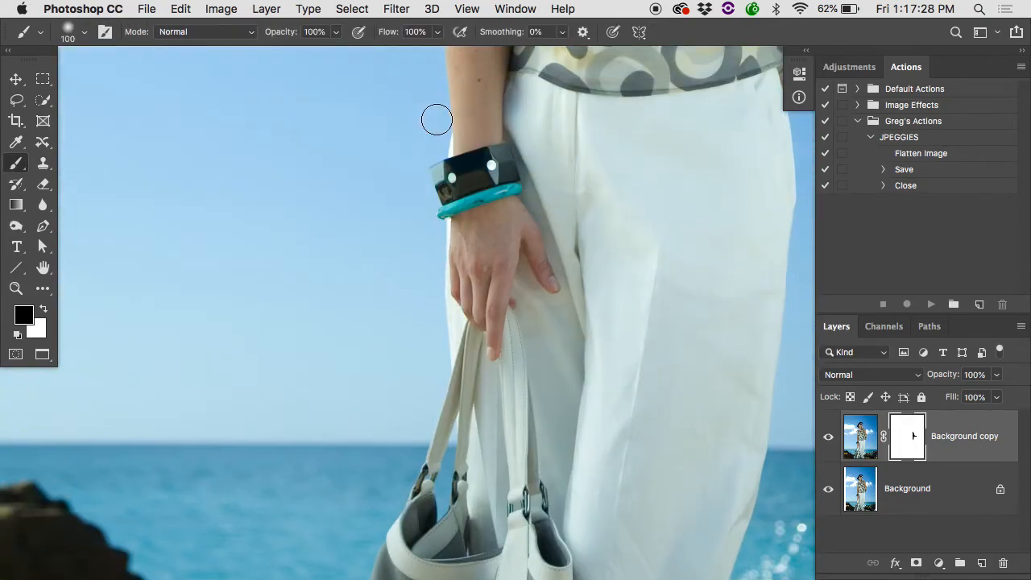
{"action": "mouse_move", "coordinate": [447, 243]}
{"action": "left_mouse_down"}
{"action": "mouse_move", "coordinate": [444, 235]}
{"action": "mouse_move", "coordinate": [449, 274]}
{"action": "mouse_move", "coordinate": [431, 325]}
{"action": "mouse_move", "coordinate": [447, 363]}
{"action": "left_mouse_up"}
{"action": "scroll", "coordinate": [447, 362], "scroll_direction": "down", "scroll_amount": 2}
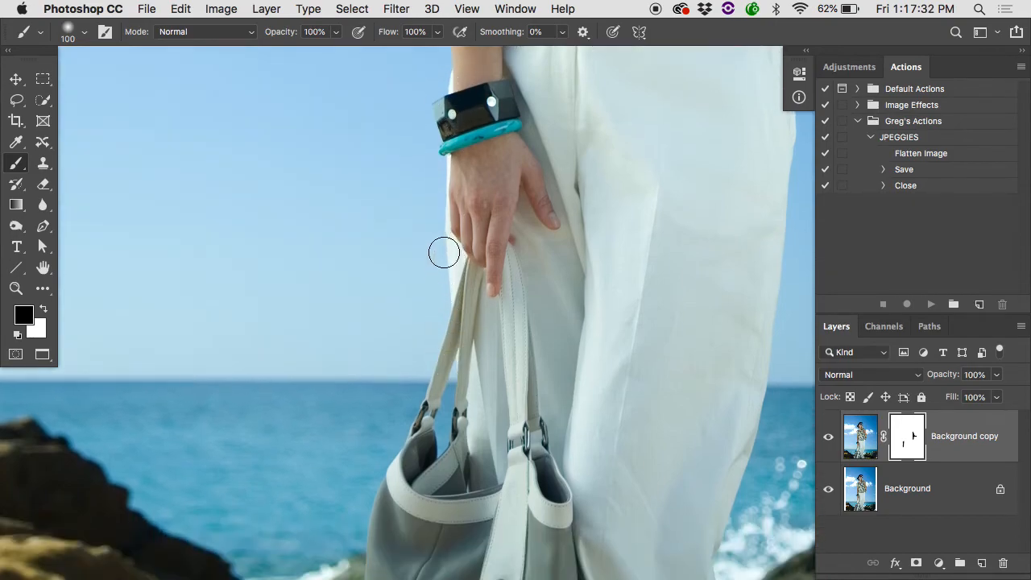
{"action": "mouse_move", "coordinate": [419, 412]}
{"action": "left_mouse_down"}
{"action": "mouse_move", "coordinate": [414, 437]}
{"action": "mouse_move", "coordinate": [420, 406]}
{"action": "left_mouse_up"}
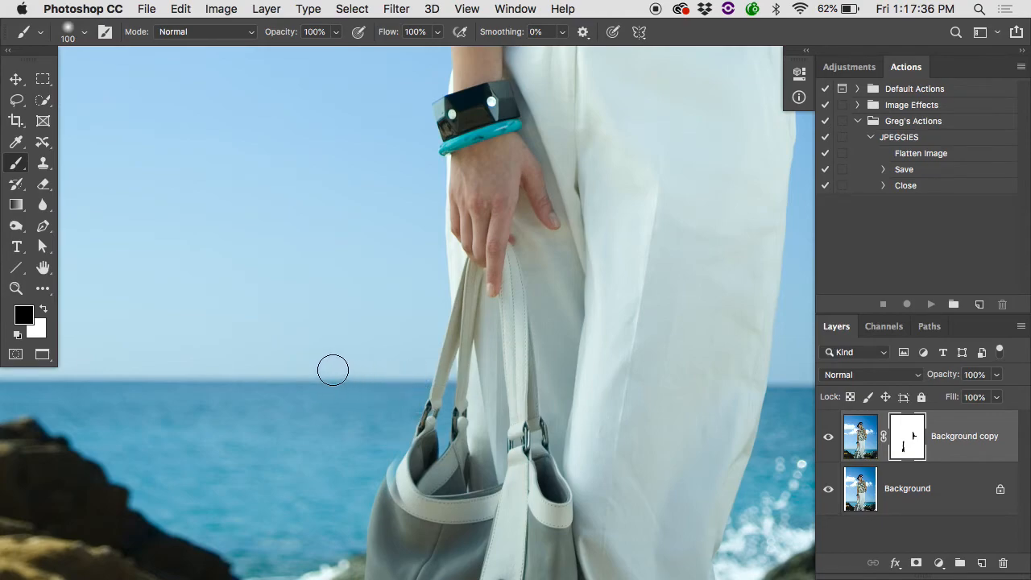
Continue painting black on the mask down the outer side of the handbag and the rocks touching it.
{"action": "scroll", "coordinate": [479, 380], "scroll_direction": "down", "scroll_amount": 5}
{"action": "mouse_move", "coordinate": [434, 185]}
{"action": "left_mouse_down"}
{"action": "mouse_move", "coordinate": [396, 265]}
{"action": "mouse_move", "coordinate": [448, 244]}
{"action": "mouse_move", "coordinate": [406, 278]}
{"action": "mouse_move", "coordinate": [436, 306]}
{"action": "mouse_move", "coordinate": [395, 338]}
{"action": "mouse_move", "coordinate": [385, 335]}
{"action": "mouse_move", "coordinate": [360, 446]}
{"action": "mouse_move", "coordinate": [352, 437]}
{"action": "mouse_move", "coordinate": [324, 509]}
{"action": "mouse_move", "coordinate": [341, 521]}
{"action": "mouse_move", "coordinate": [389, 397]}
{"action": "left_mouse_up"}
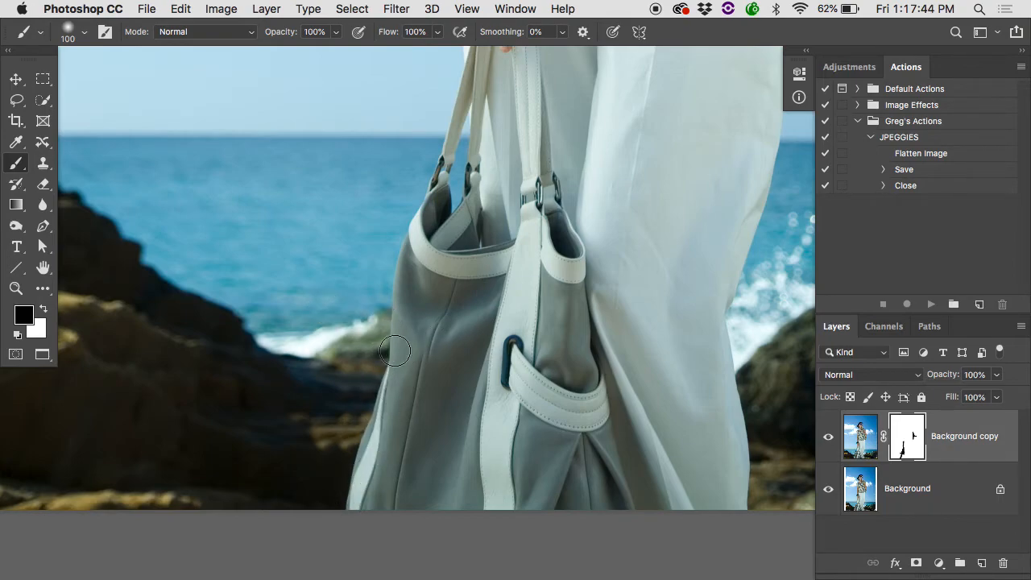
{"action": "left_click", "coordinate": [380, 337], "text": "super"}
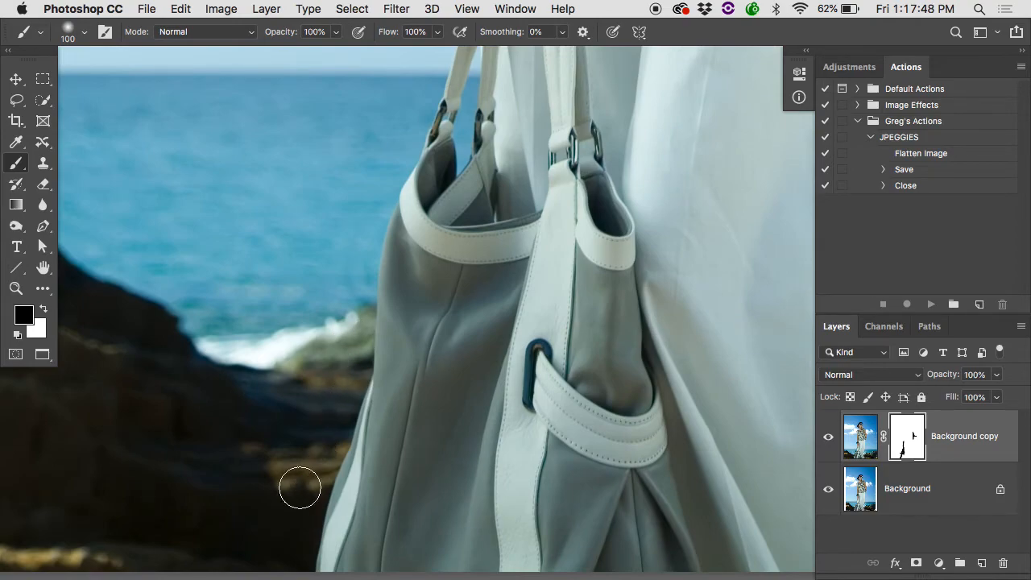
Try masking the wave and rocks beside the handbag with black, and undo the stroke.
{"action": "scroll", "coordinate": [299, 488], "scroll_direction": "down", "scroll_amount": 3}
{"action": "scroll", "coordinate": [299, 487], "scroll_direction": "left", "scroll_amount": 3}
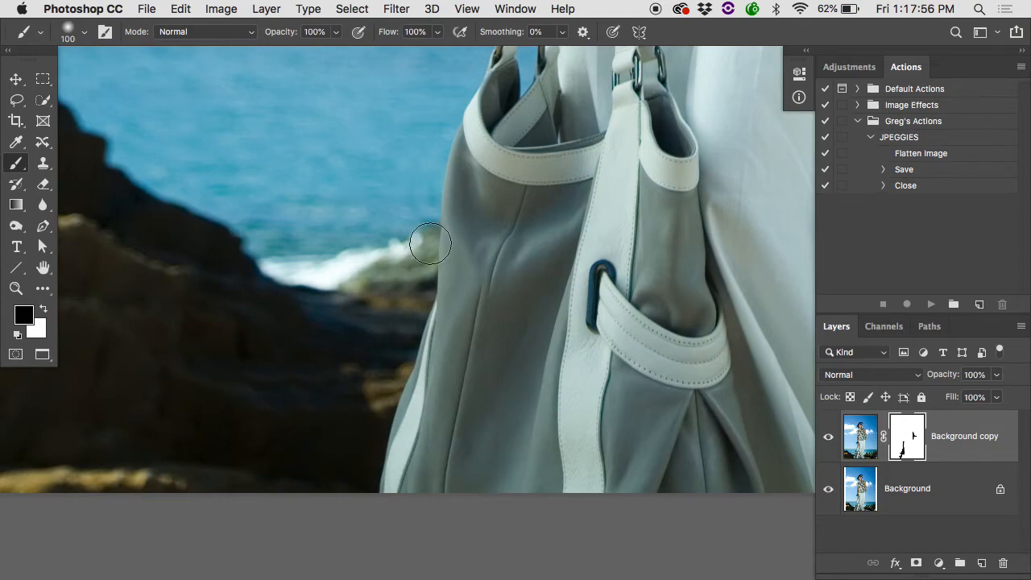
{"action": "mouse_move", "coordinate": [356, 266]}
{"action": "left_mouse_down"}
{"action": "mouse_move", "coordinate": [335, 289]}
{"action": "mouse_move", "coordinate": [303, 268]}
{"action": "mouse_move", "coordinate": [288, 236]}
{"action": "mouse_move", "coordinate": [215, 206]}
{"action": "mouse_move", "coordinate": [237, 214]}
{"action": "mouse_move", "coordinate": [308, 288]}
{"action": "left_mouse_up"}
{"action": "key", "text": "super+z"}
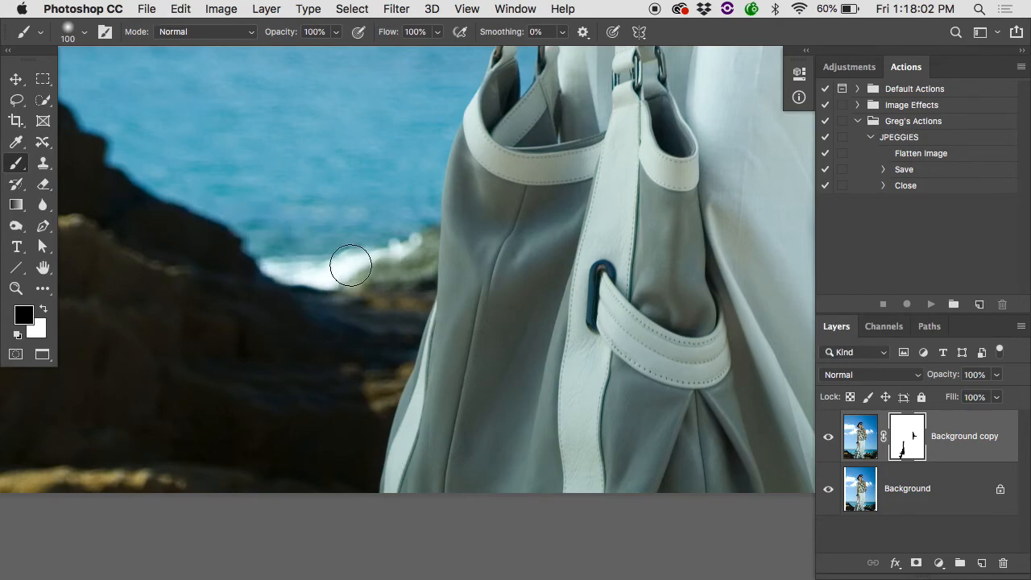
Add a new layer on top, ready the Clone Stamp at size 35 and 50% opacity, and check the Background layer on its own.
{"action": "key", "text": "s"}
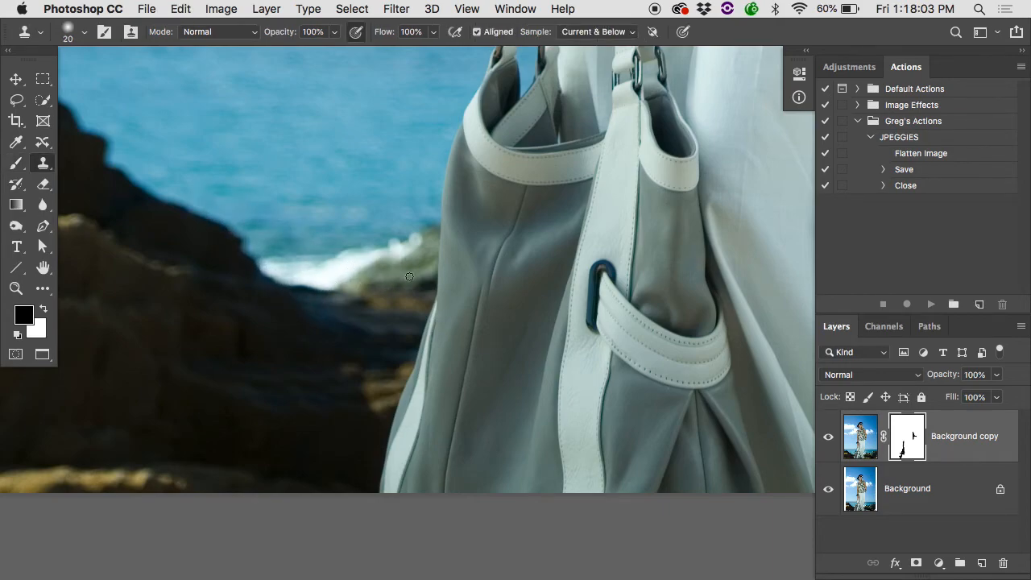
{"action": "left_click", "coordinate": [983, 564]}
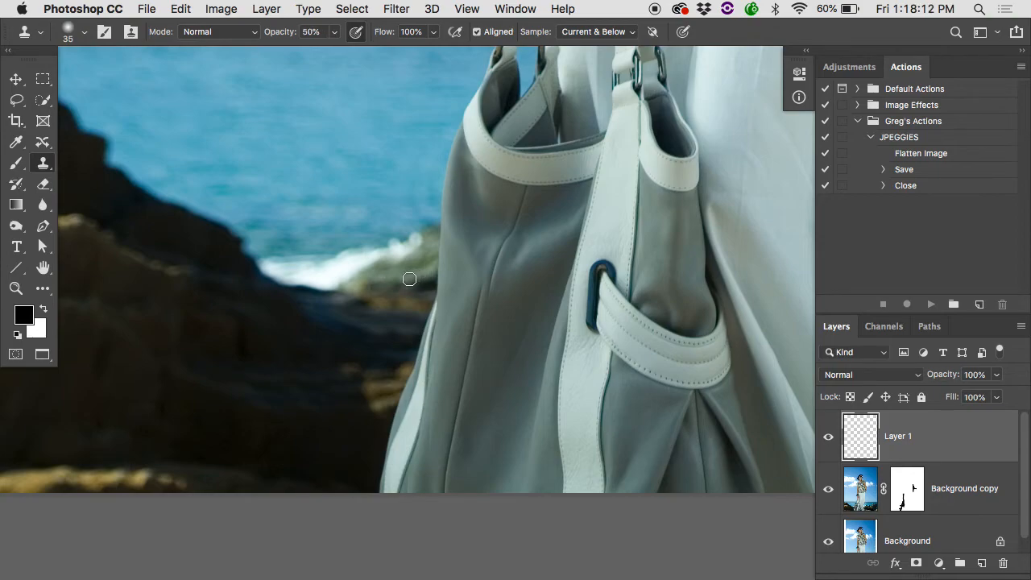
{"action": "left_click", "coordinate": [381, 265], "text": "alt"}
{"action": "left_click", "coordinate": [327, 248]}
{"action": "left_click", "coordinate": [830, 542], "text": "alt"}
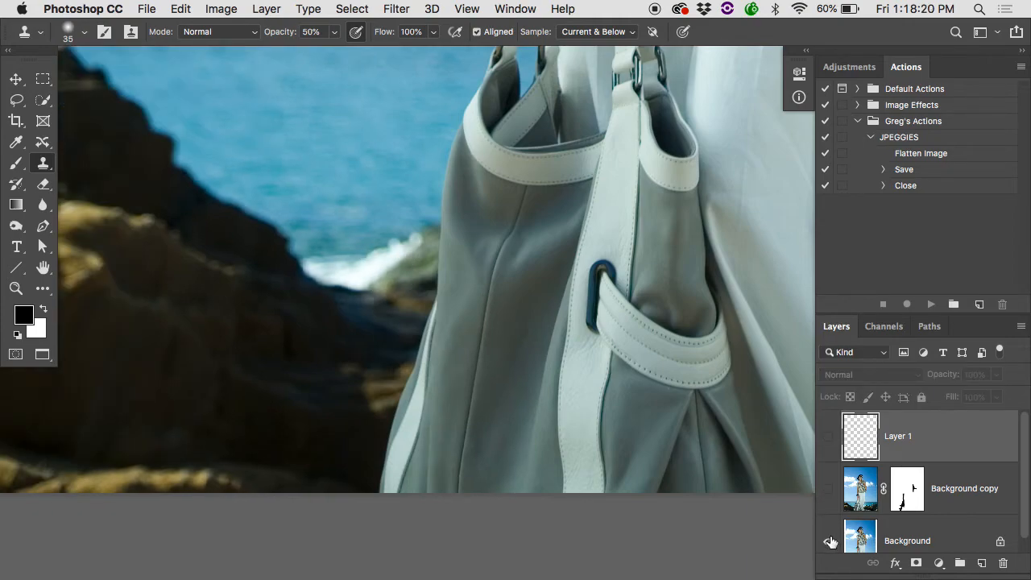
{"action": "left_click", "coordinate": [830, 542], "text": "alt"}
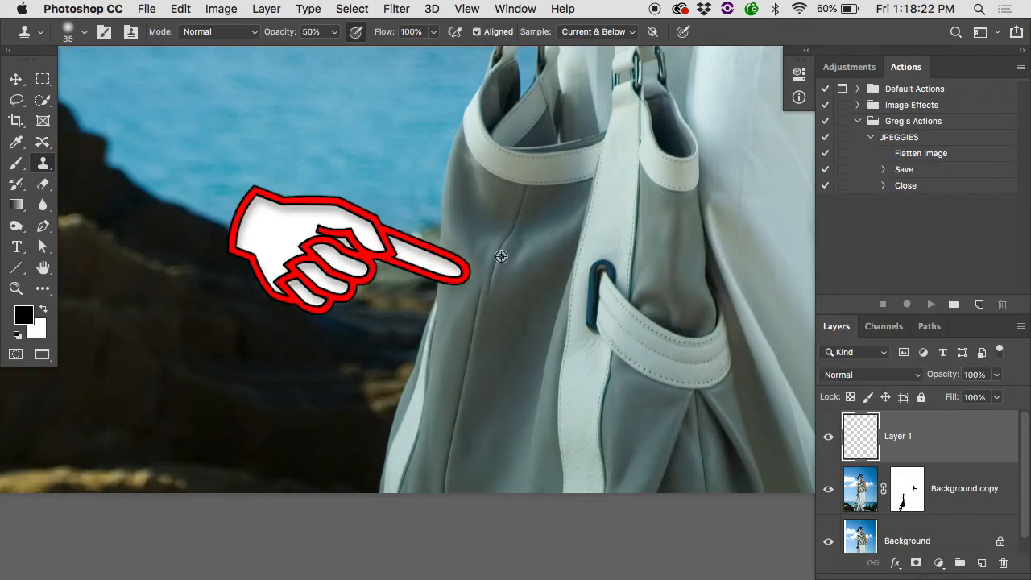
Compare with the Background layer hidden, and paint the Background copy mask black over the handbag's body with a size 175 brush.
{"action": "left_click", "coordinate": [829, 538], "text": "alt"}
{"action": "left_click", "coordinate": [829, 538], "text": "alt"}
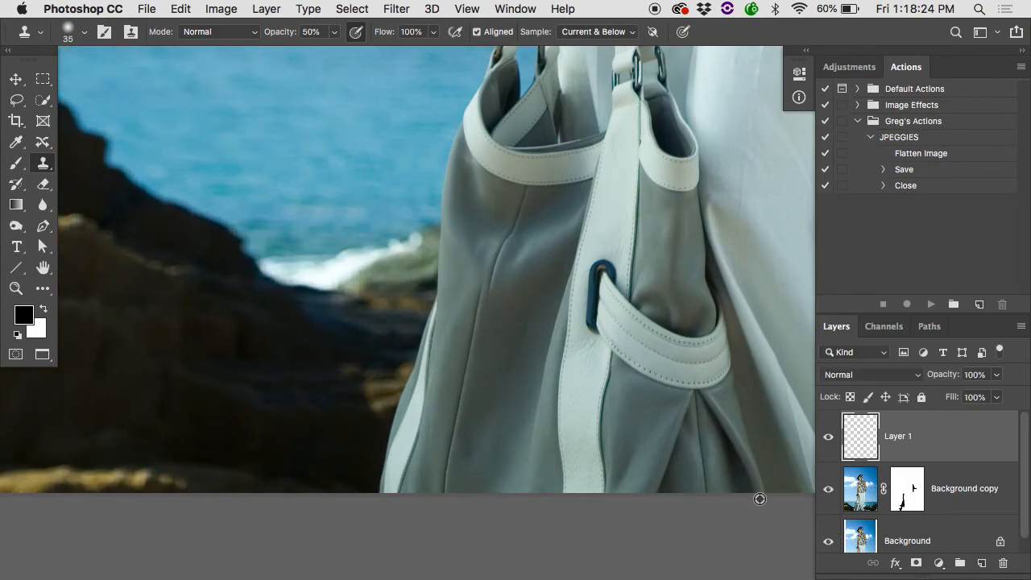
{"action": "left_click", "coordinate": [902, 493]}
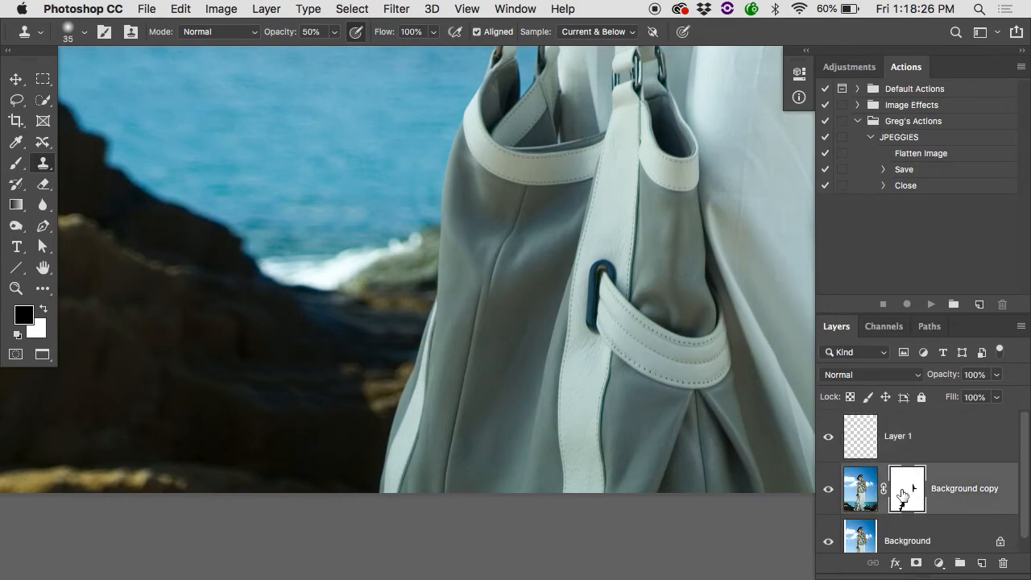
{"action": "key", "text": "b"}
{"action": "key", "text": "bracketright"}
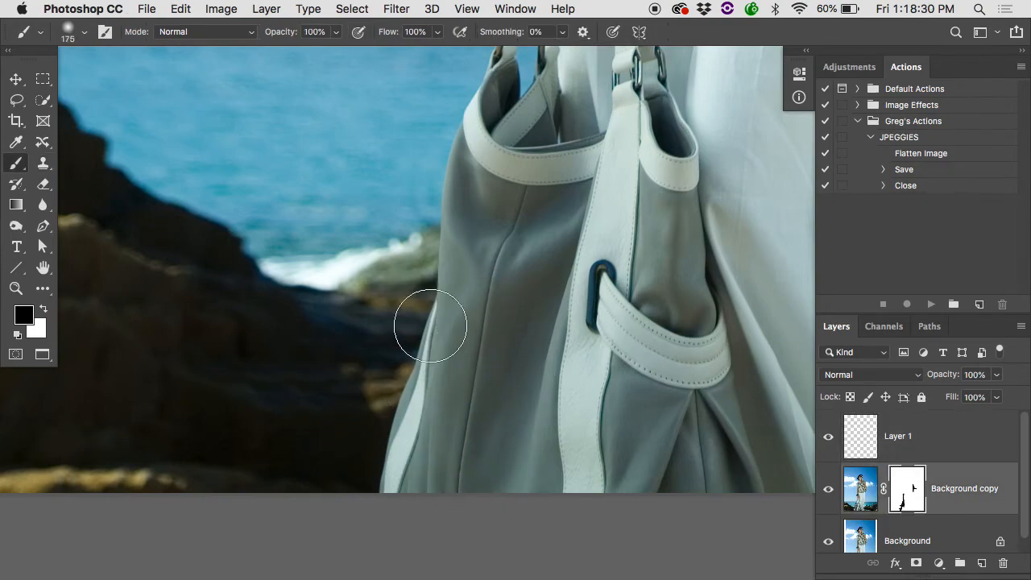
Compare the masked composite with the original photo, and leave only the Background layer visible.
{"action": "left_click", "coordinate": [843, 545]}
{"action": "left_click", "coordinate": [830, 530], "text": "alt"}
{"action": "left_click", "coordinate": [830, 530], "text": "alt"}
{"action": "left_click", "coordinate": [618, 364], "text": "alt"}
{"action": "left_click", "coordinate": [618, 363], "text": "alt"}
{"action": "left_click", "coordinate": [829, 522], "text": "alt"}
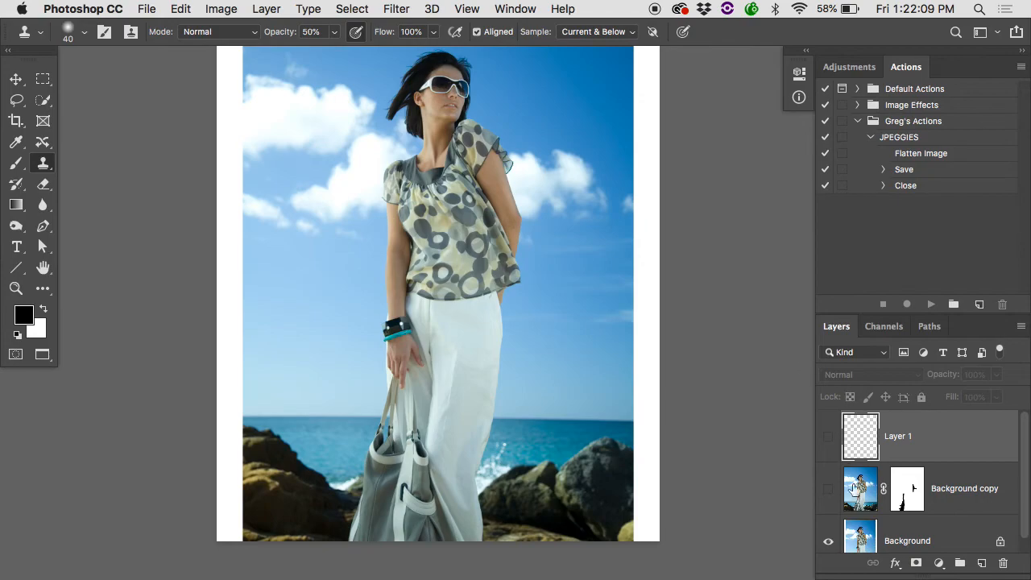
Add a new layer directly above the Background layer and enlarge the Clone Stamp brush to 150.
{"action": "left_click", "coordinate": [860, 548]}
{"action": "left_click", "coordinate": [980, 563]}
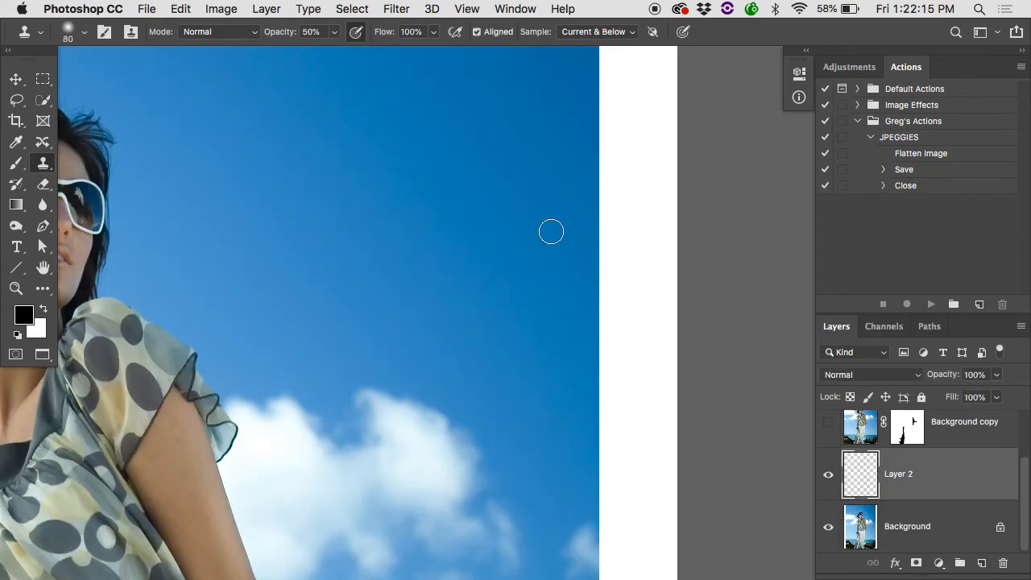
{"action": "key", "text": "bracketright"}
{"action": "key", "text": "bracketright"}
{"action": "key", "text": "bracketright"}
{"action": "key", "text": "bracketright"}
Try cloning sky near the photo's right edge, undo the strokes, and set the Clone Stamp opacity to 100%.
{"action": "left_click", "coordinate": [492, 140], "text": "alt"}
{"action": "mouse_move", "coordinate": [578, 194]}
{"action": "left_mouse_down"}
{"action": "mouse_move", "coordinate": [589, 272]}
{"action": "mouse_move", "coordinate": [603, 147]}
{"action": "mouse_move", "coordinate": [649, 163]}
{"action": "mouse_move", "coordinate": [648, 271]}
{"action": "mouse_move", "coordinate": [513, 296]}
{"action": "left_mouse_up"}
{"action": "key", "text": "0"}
{"action": "key", "text": "super+z"}
{"action": "key", "text": "super+z"}
{"action": "left_click", "coordinate": [602, 290], "text": "alt"}
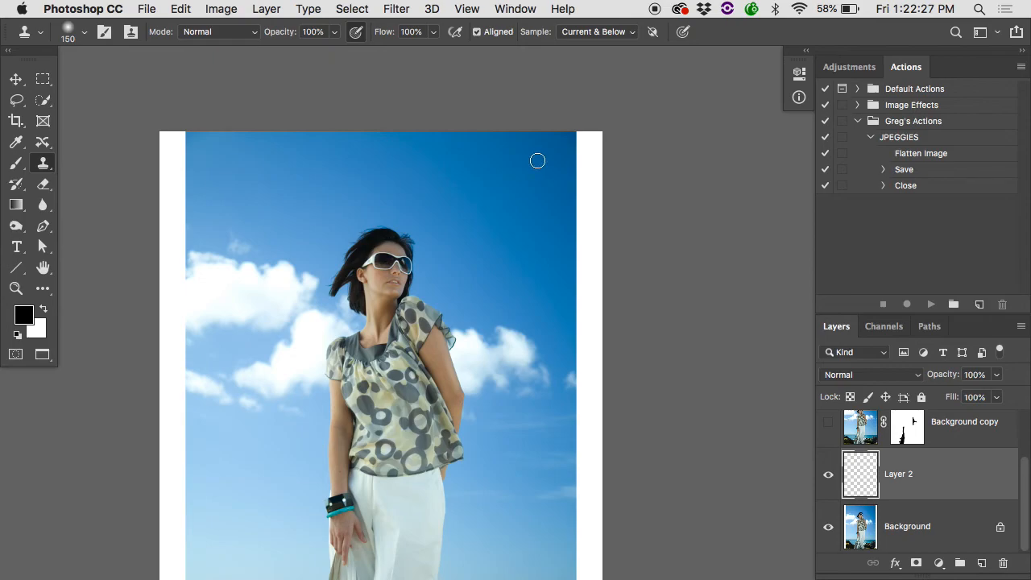
Try cloning sky over the upper part of the right white border with a size 400 brush, and undo the stroke.
{"action": "key", "text": "bracketright"}
{"action": "key", "text": "bracketright"}
{"action": "left_click", "coordinate": [448, 159], "text": "alt"}
{"action": "mouse_move", "coordinate": [588, 173]}
{"action": "left_mouse_down"}
{"action": "mouse_move", "coordinate": [589, 124]}
{"action": "mouse_move", "coordinate": [584, 281]}
{"action": "mouse_move", "coordinate": [588, 200]}
{"action": "mouse_move", "coordinate": [593, 292]}
{"action": "left_mouse_up"}
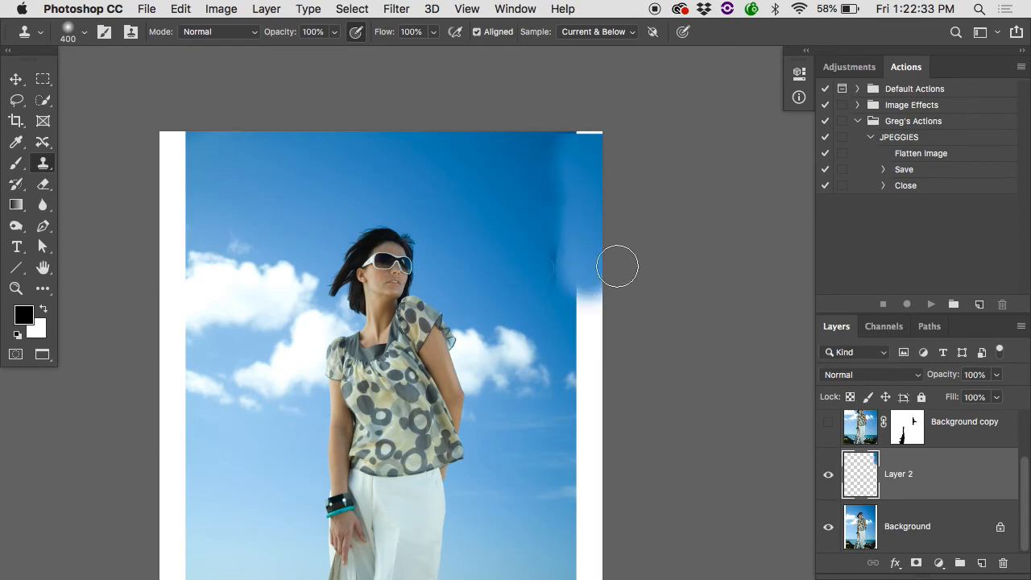
{"action": "key", "text": "super+z"}
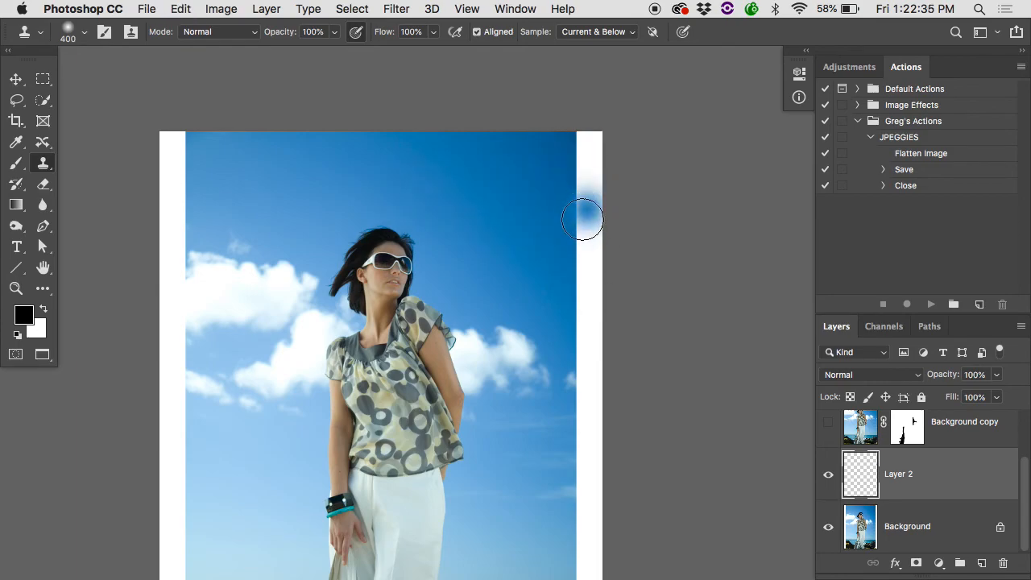
Try cloning sky from beside the woman's head onto the right white border with a size 175 brush, and undo the stroke.
{"action": "scroll", "coordinate": [555, 231], "scroll_direction": "up", "scroll_amount": 3}
{"action": "key", "text": "bracketleft"}
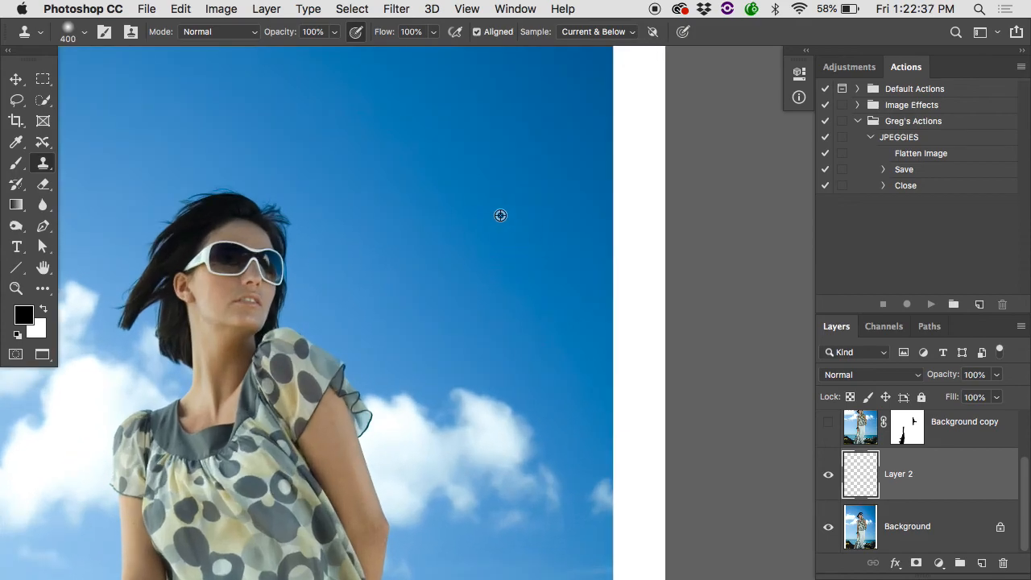
{"action": "key", "text": "bracketleft"}
{"action": "key", "text": "bracketleft"}
{"action": "key", "text": "bracketleft"}
{"action": "key", "text": "bracketleft"}
{"action": "key", "text": "bracketleft"}
{"action": "left_click", "coordinate": [500, 214], "text": "alt"}
{"action": "mouse_move", "coordinate": [628, 211]}
{"action": "left_mouse_down"}
{"action": "mouse_move", "coordinate": [619, 130]}
{"action": "mouse_move", "coordinate": [631, 273]}
{"action": "mouse_move", "coordinate": [630, 153]}
{"action": "mouse_move", "coordinate": [639, 179]}
{"action": "left_mouse_up"}
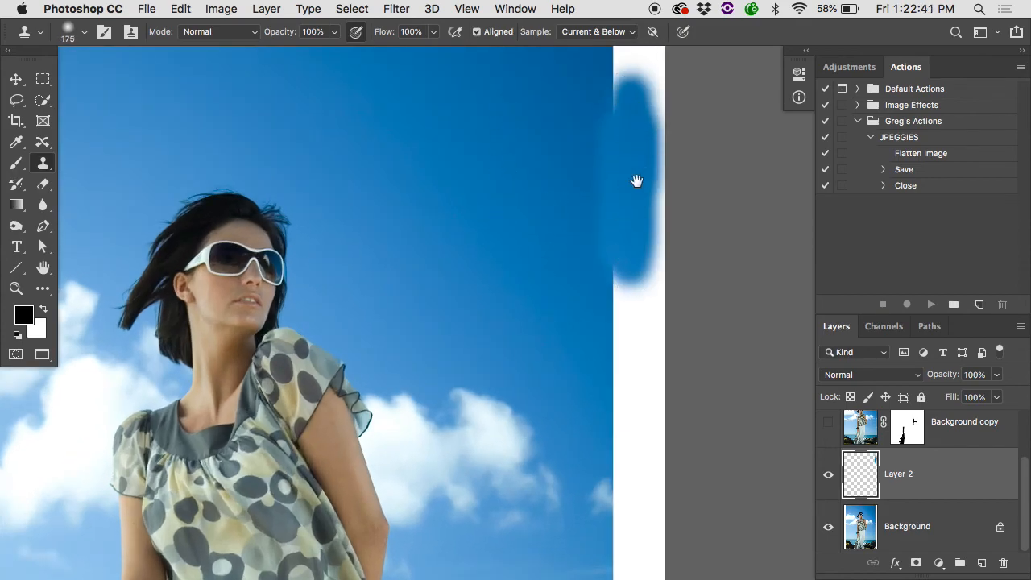
{"action": "key", "text": "super+z"}
Clone the darker sky near the photo's upper right corner down over the upper part of the right white border.
{"action": "scroll", "coordinate": [605, 184], "scroll_direction": "up", "scroll_amount": 3}
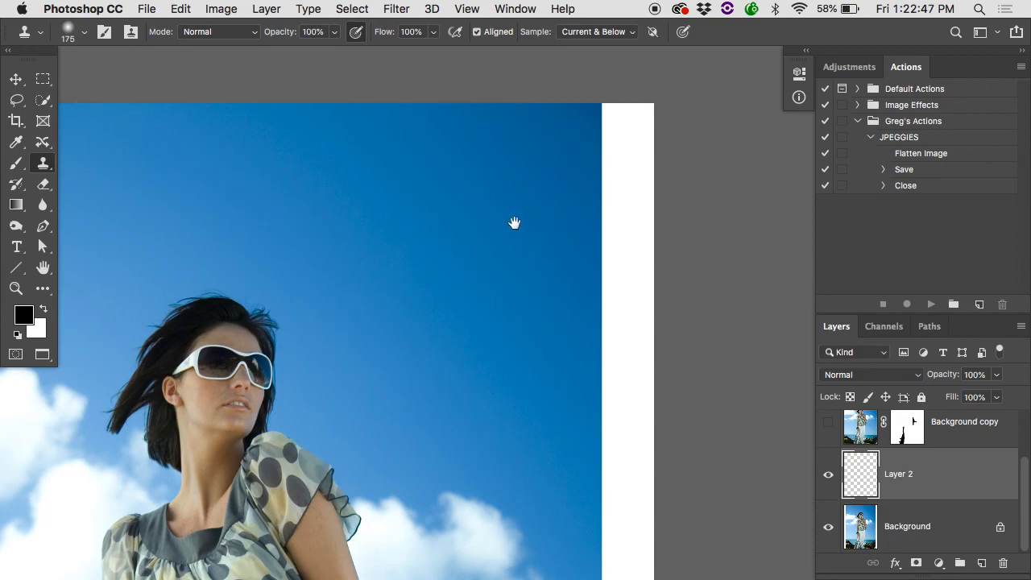
{"action": "left_click", "coordinate": [564, 160], "text": "alt"}
{"action": "mouse_move", "coordinate": [590, 198]}
{"action": "left_mouse_down"}
{"action": "mouse_move", "coordinate": [600, 294]}
{"action": "mouse_move", "coordinate": [604, 229]}
{"action": "mouse_move", "coordinate": [603, 365]}
{"action": "mouse_move", "coordinate": [602, 303]}
{"action": "mouse_move", "coordinate": [618, 245]}
{"action": "mouse_move", "coordinate": [615, 433]}
{"action": "mouse_move", "coordinate": [631, 258]}
{"action": "mouse_move", "coordinate": [593, 469]}
{"action": "mouse_move", "coordinate": [622, 517]}
{"action": "mouse_move", "coordinate": [661, 259]}
{"action": "mouse_move", "coordinate": [626, 464]}
{"action": "mouse_move", "coordinate": [644, 389]}
{"action": "mouse_move", "coordinate": [624, 278]}
{"action": "mouse_move", "coordinate": [626, 332]}
{"action": "left_mouse_up"}
Clone sky over the right white border beside the woman's blouse with a size 200 Clone Stamp, resampling between strokes.
{"action": "scroll", "coordinate": [626, 332], "scroll_direction": "down", "scroll_amount": 10}
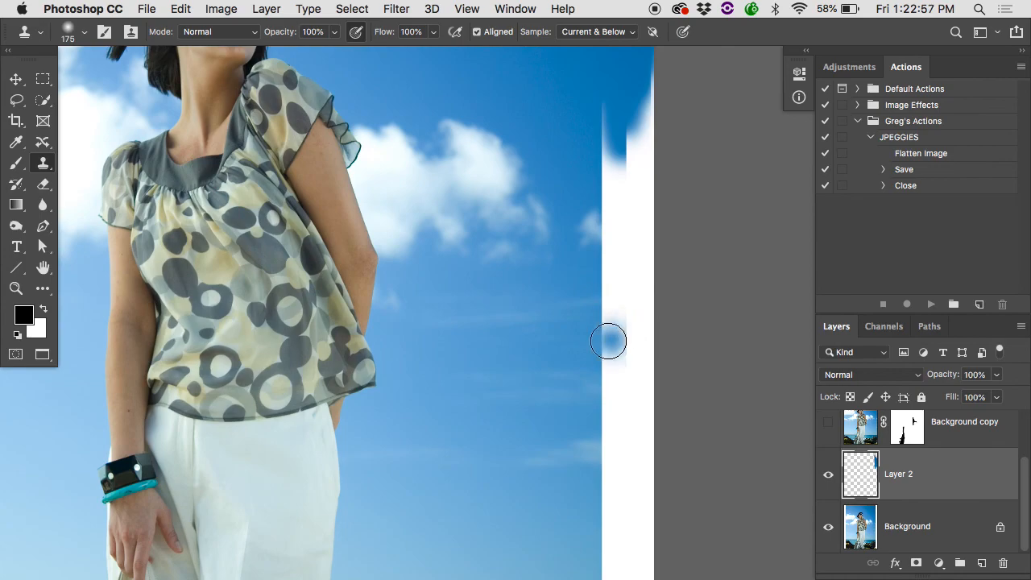
{"action": "key", "text": "bracketright"}
{"action": "left_click", "coordinate": [536, 332], "text": "alt"}
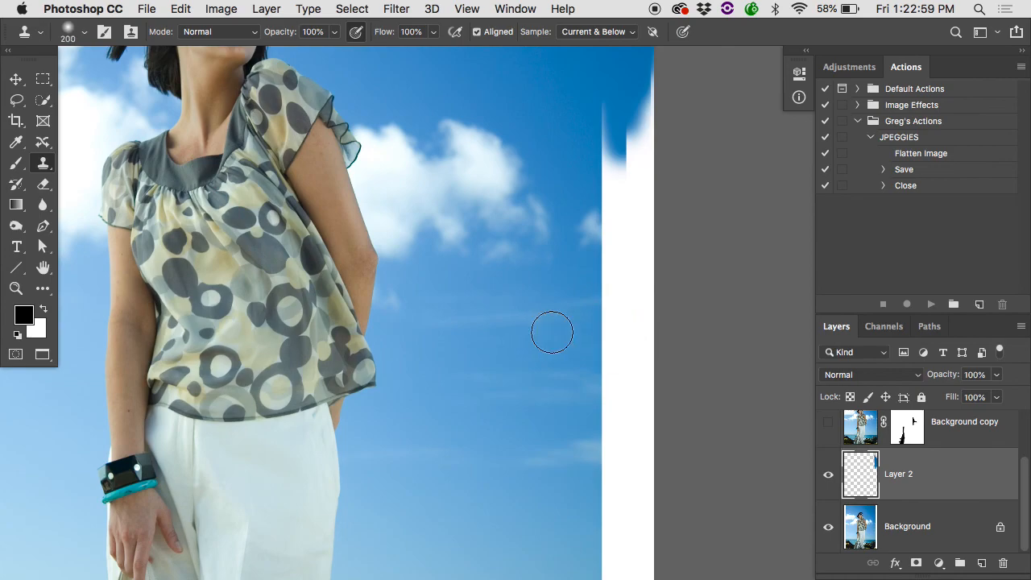
{"action": "mouse_move", "coordinate": [596, 315]}
{"action": "left_mouse_down"}
{"action": "mouse_move", "coordinate": [637, 300]}
{"action": "mouse_move", "coordinate": [607, 343]}
{"action": "mouse_move", "coordinate": [643, 351]}
{"action": "mouse_move", "coordinate": [635, 300]}
{"action": "mouse_move", "coordinate": [637, 329]}
{"action": "left_mouse_up"}
{"action": "left_click", "coordinate": [563, 284], "text": "alt"}
{"action": "left_click_drag", "start_coordinate": [602, 276], "coordinate": [646, 308]}
{"action": "scroll", "coordinate": [605, 327], "scroll_direction": "left", "scroll_amount": 10}
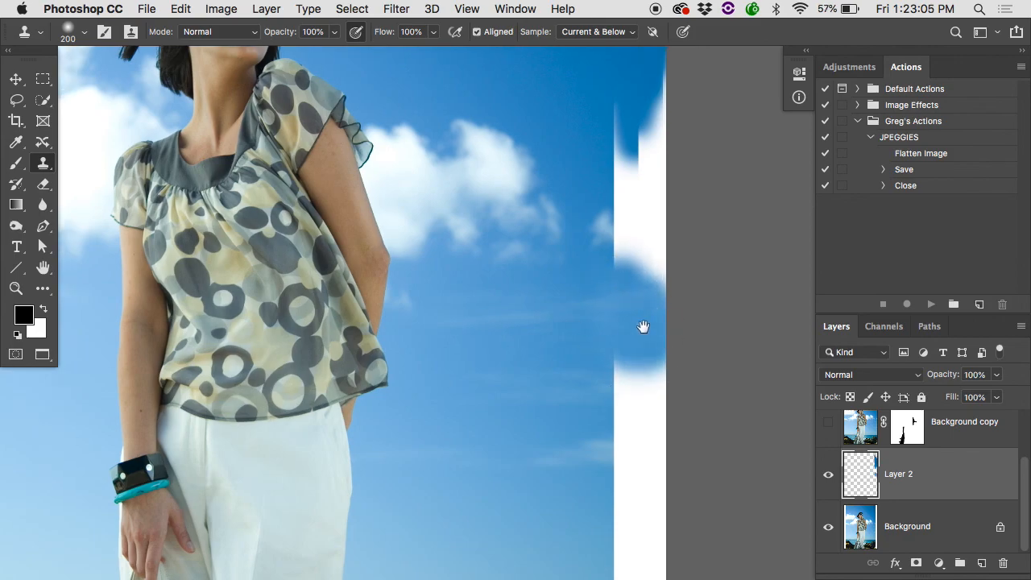